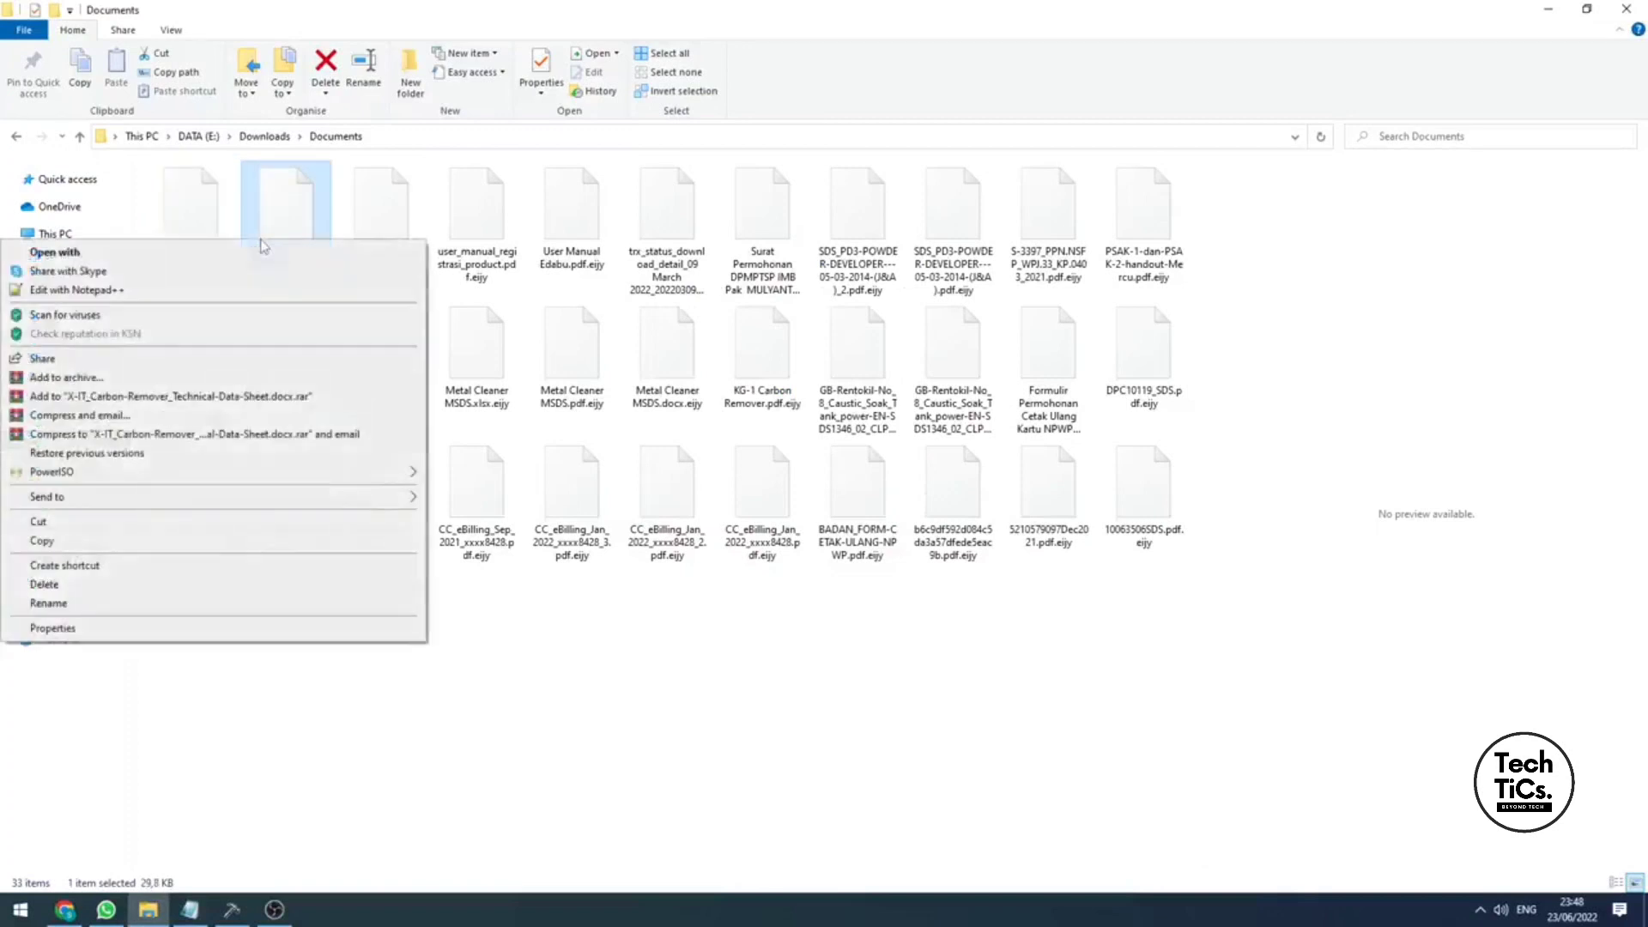
Examine the encrypted .eijy files in the Documents folder under Downloads.
left_click(261, 247)
left_click(397, 228)
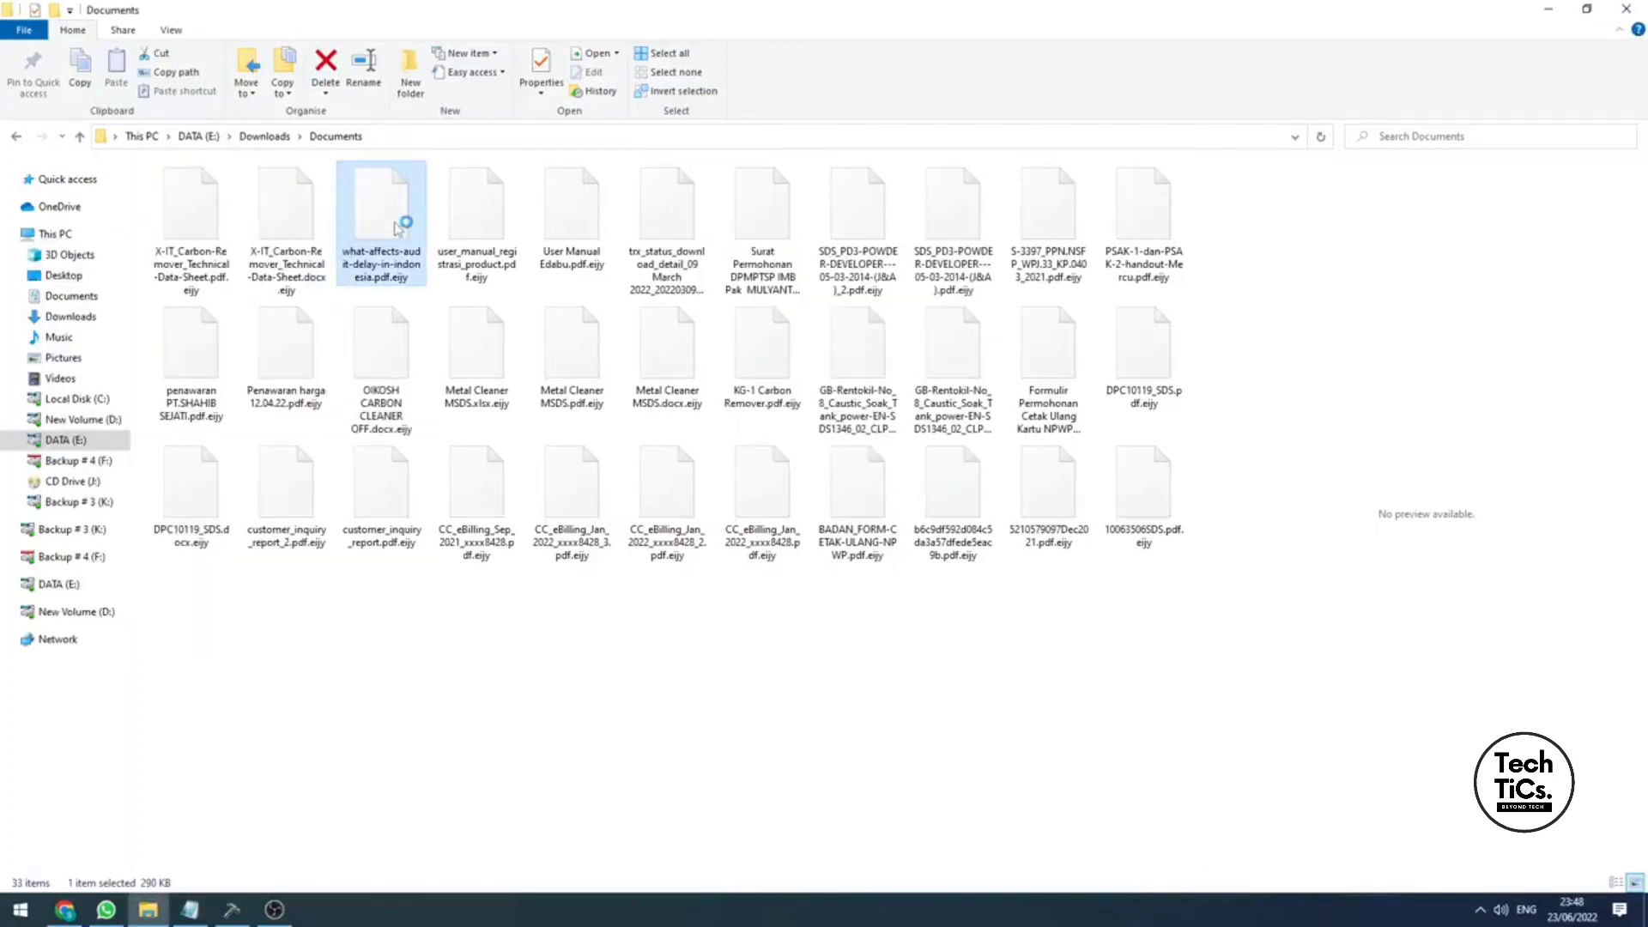
left_click(324, 691)
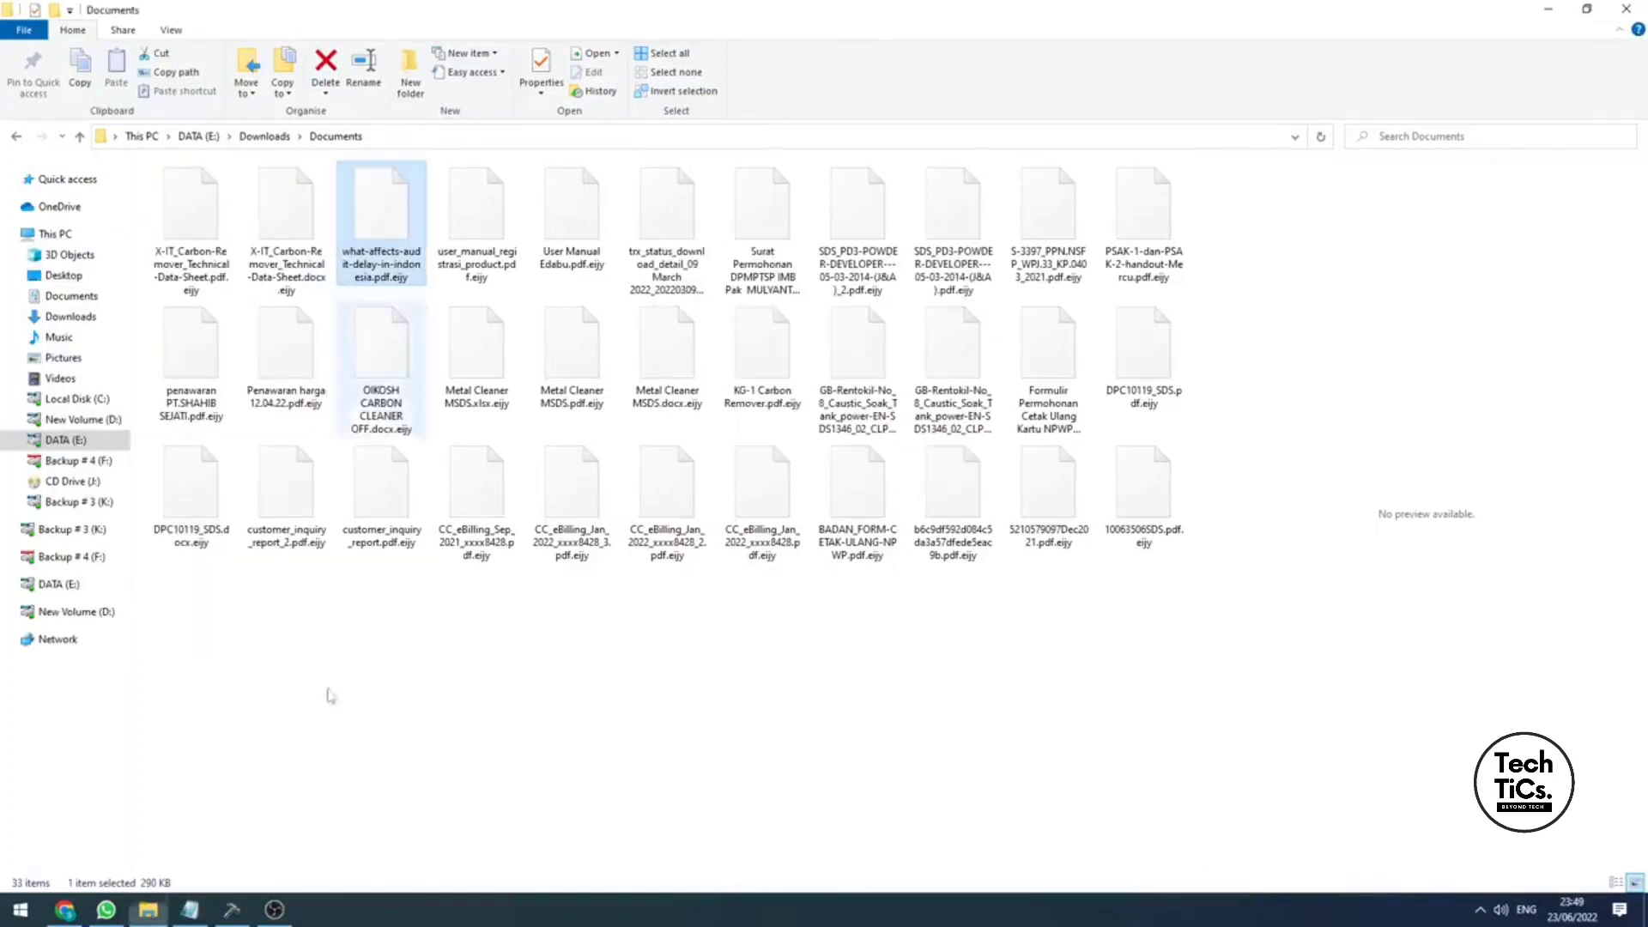
Switch to the Decryption tool and decrypt the Documents folder inside Downloads on the E: drive.
left_click(243, 911)
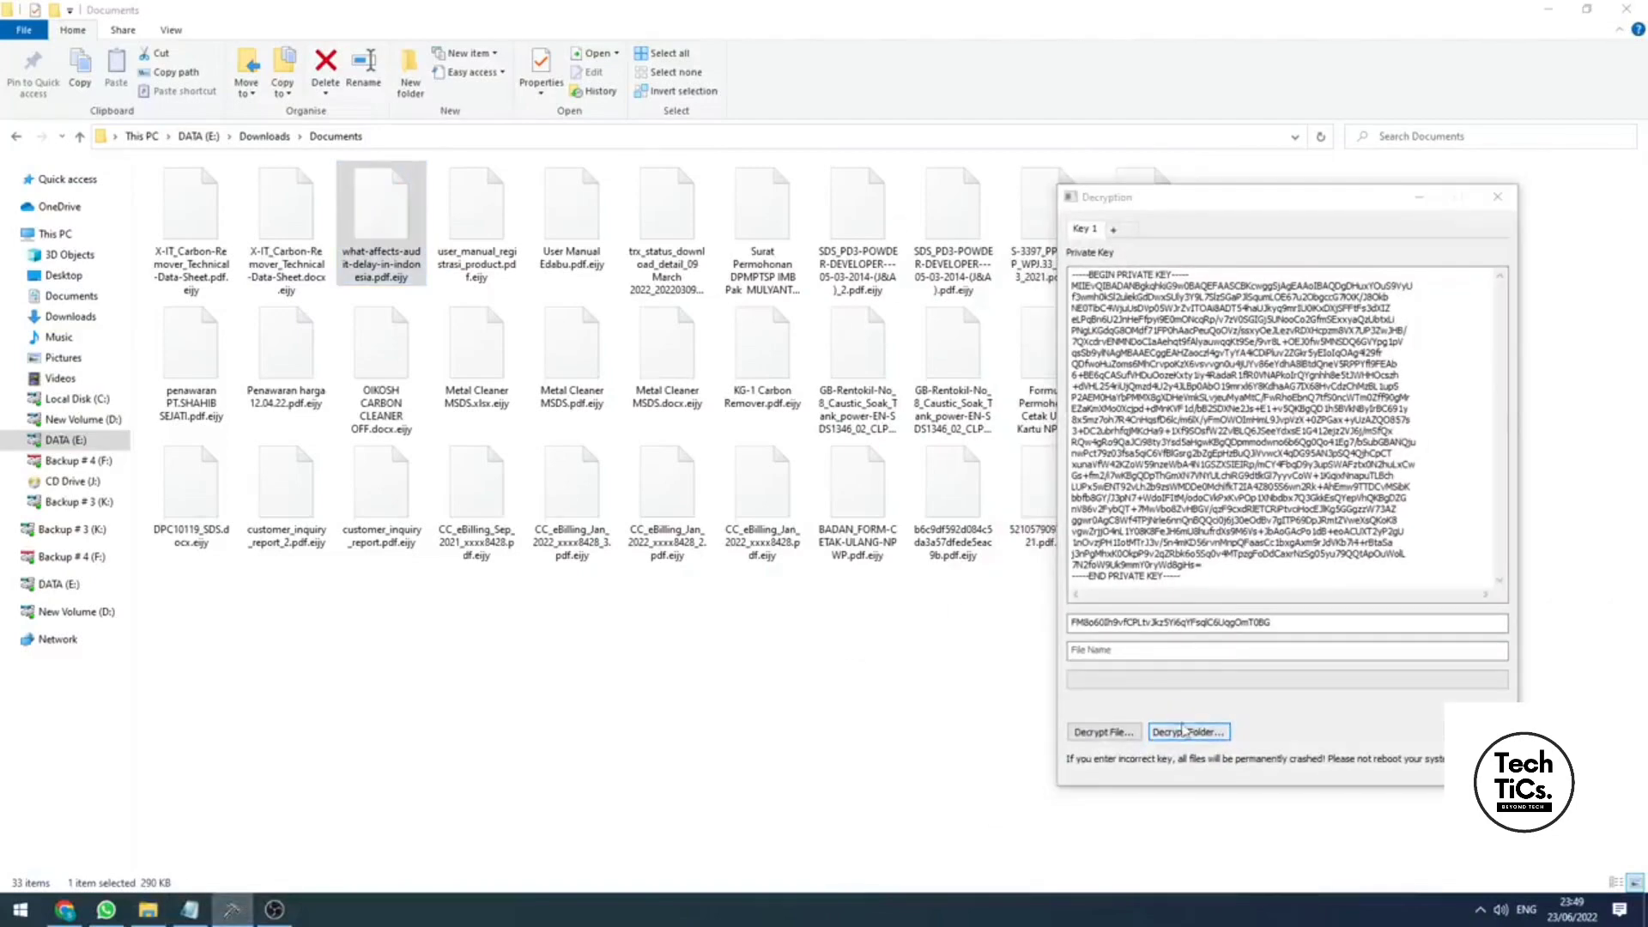
left_click(1189, 732)
left_click(1021, 255)
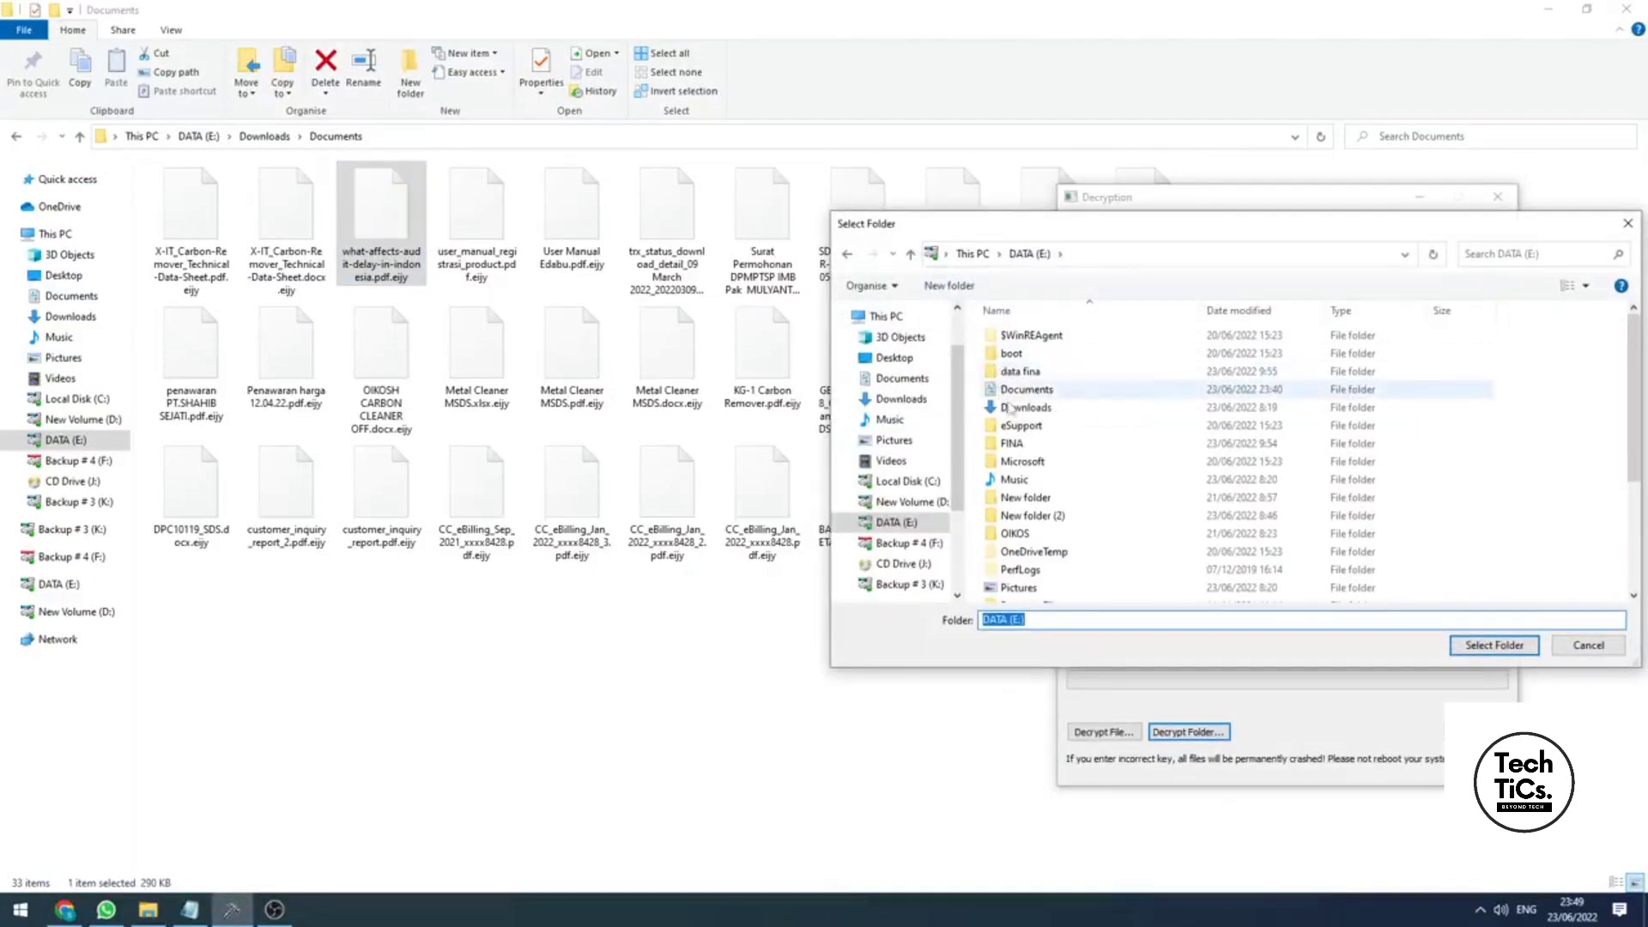
double_click(1030, 389)
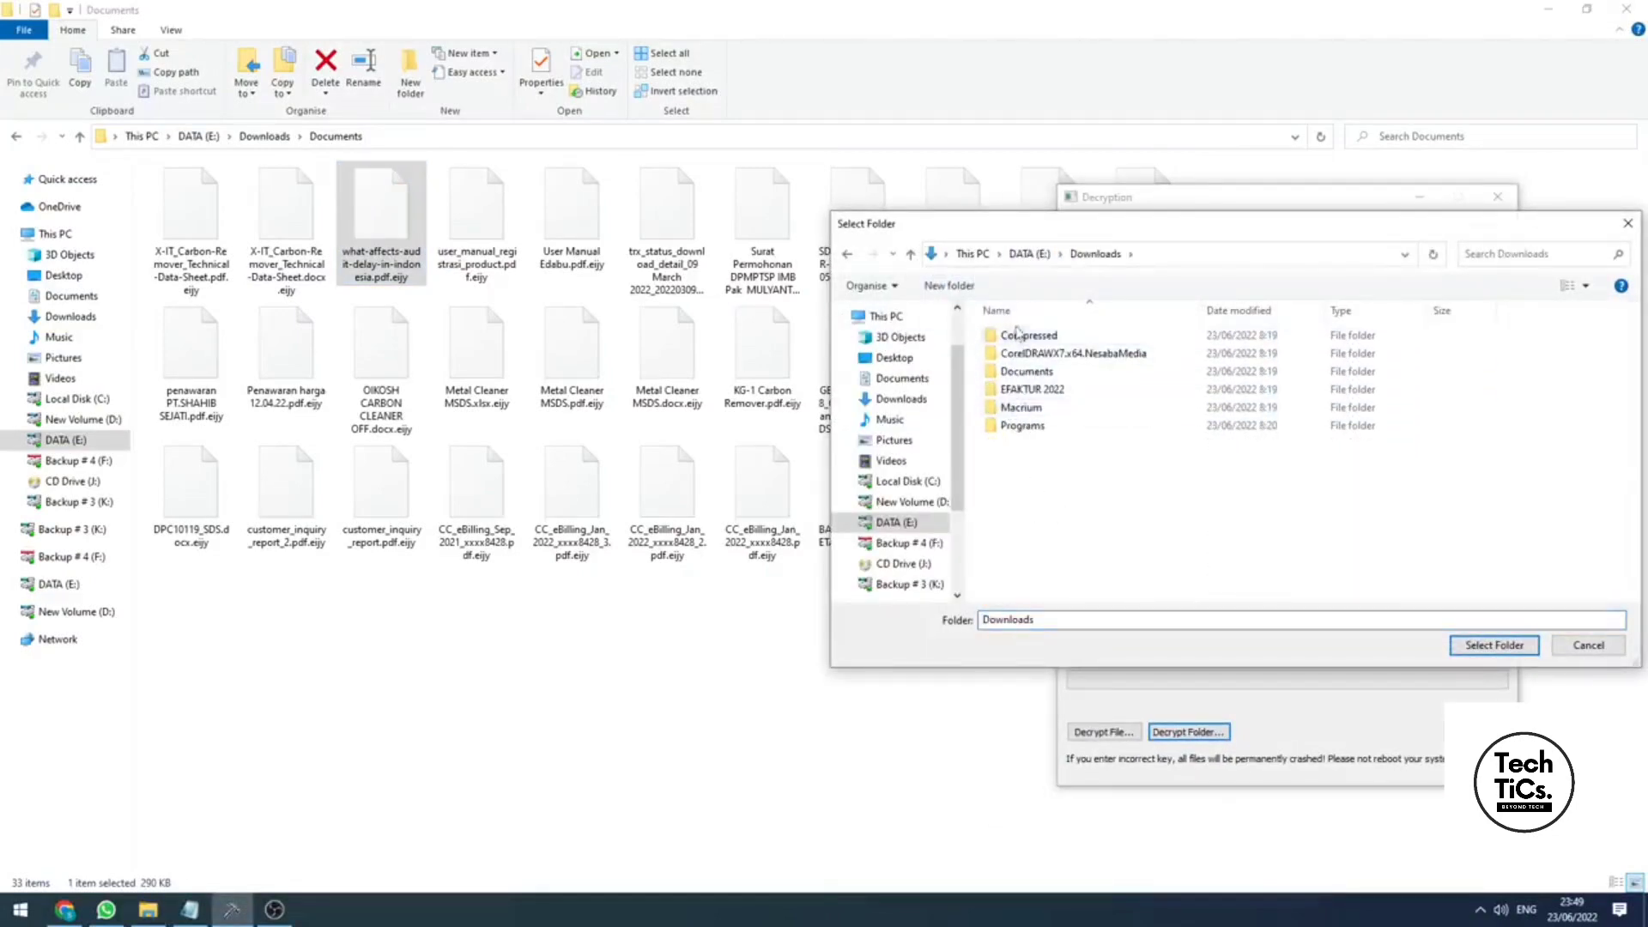
left_click(1027, 371)
left_click(1491, 644)
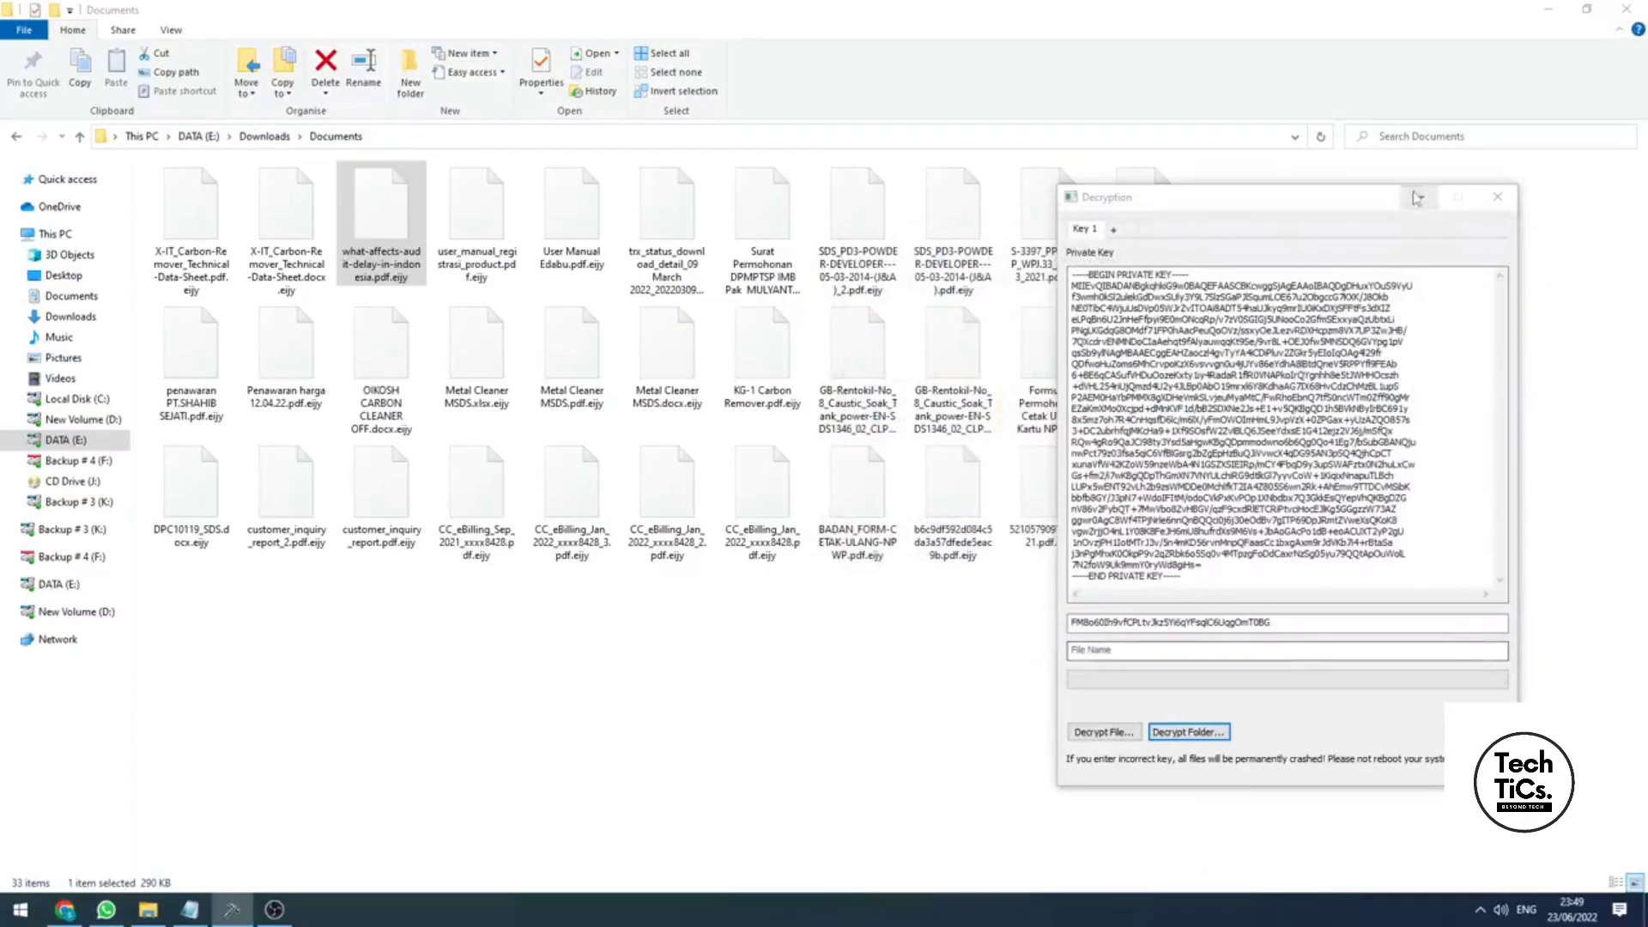
Minimize the decryption tool, view the decrypted X-IT_Carbon-Remover_Technical-Data-Sheet PDF, and close it.
left_click(1419, 197)
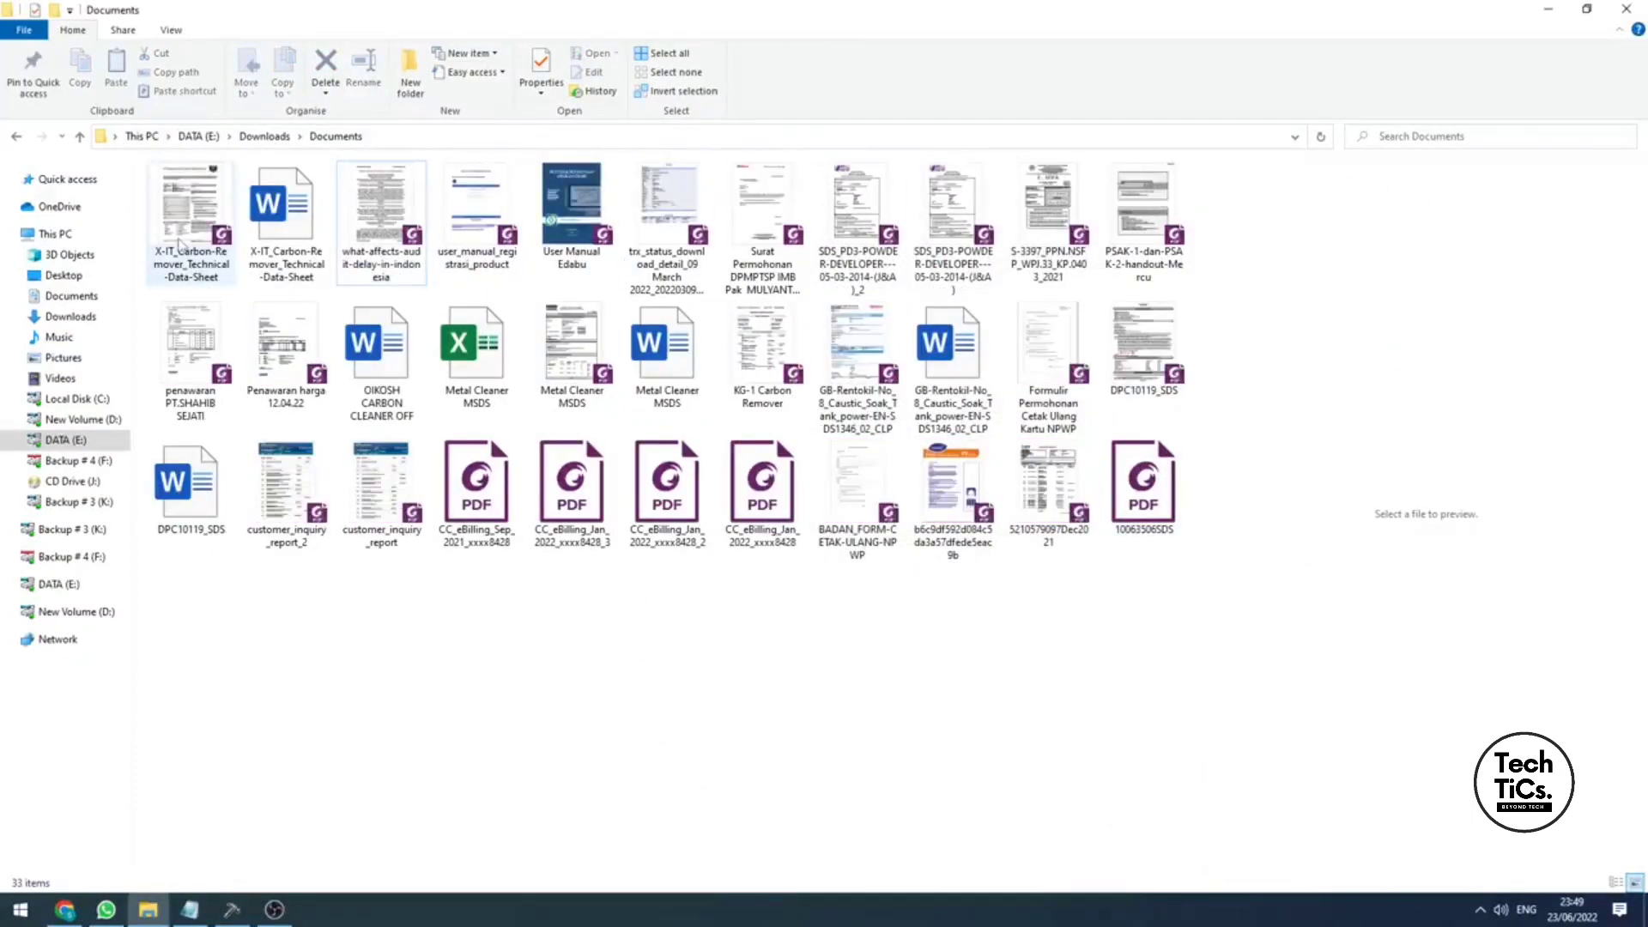
double_click(181, 245)
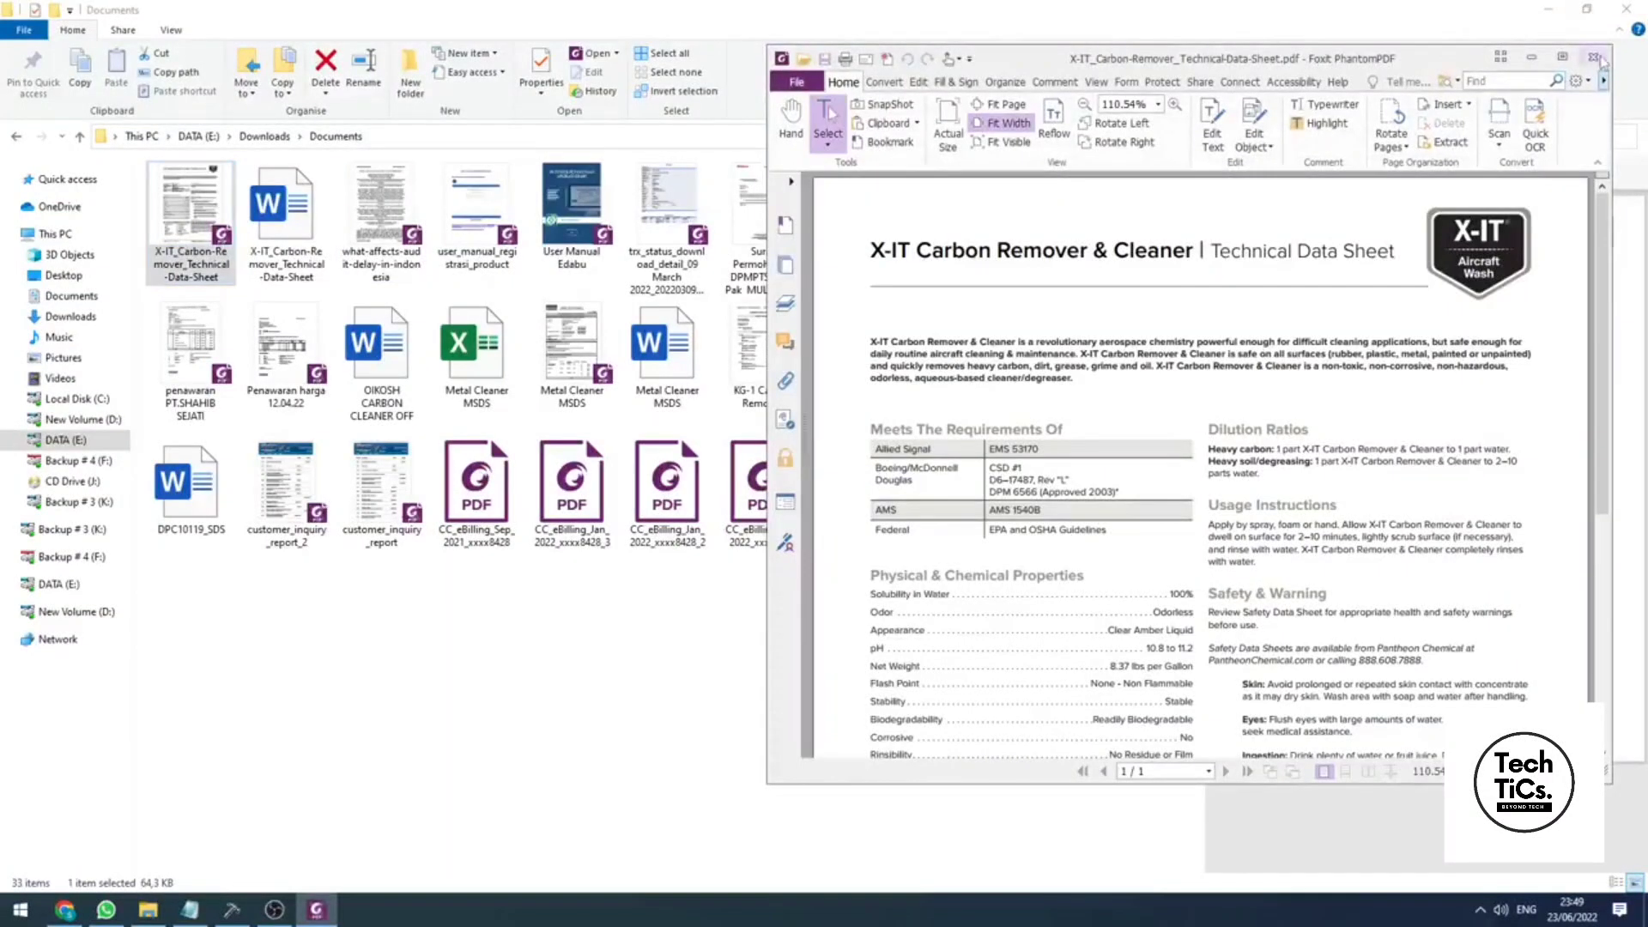
left_click(1594, 58)
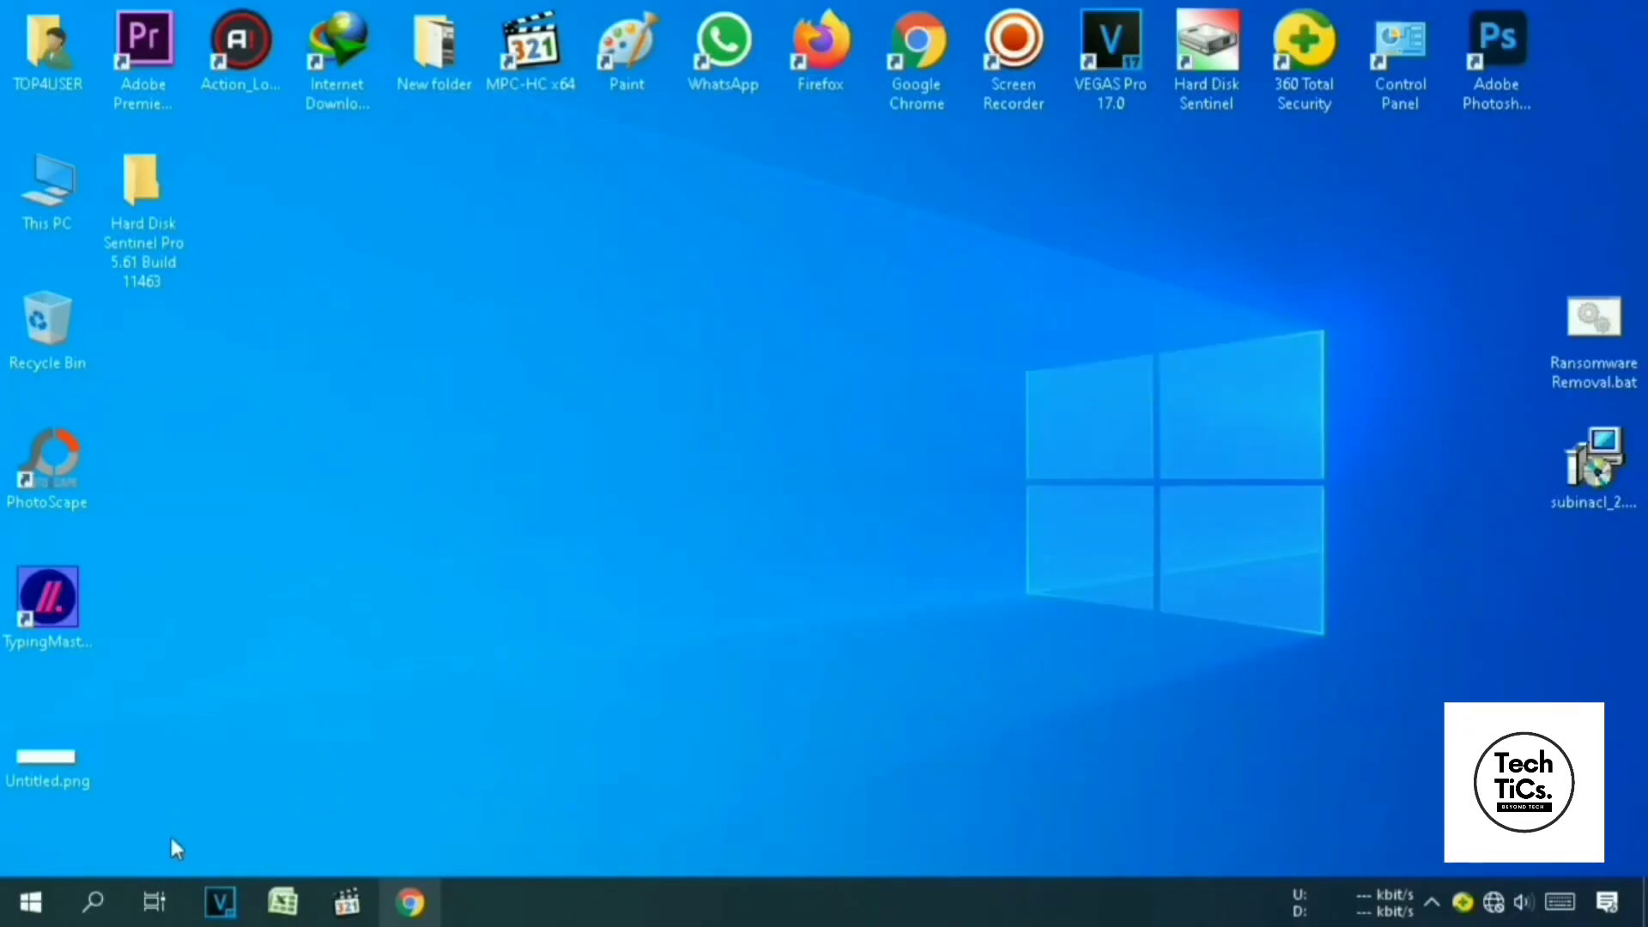
Search Windows for "folder options" and open the File Explorer Options dialog.
left_click(101, 902)
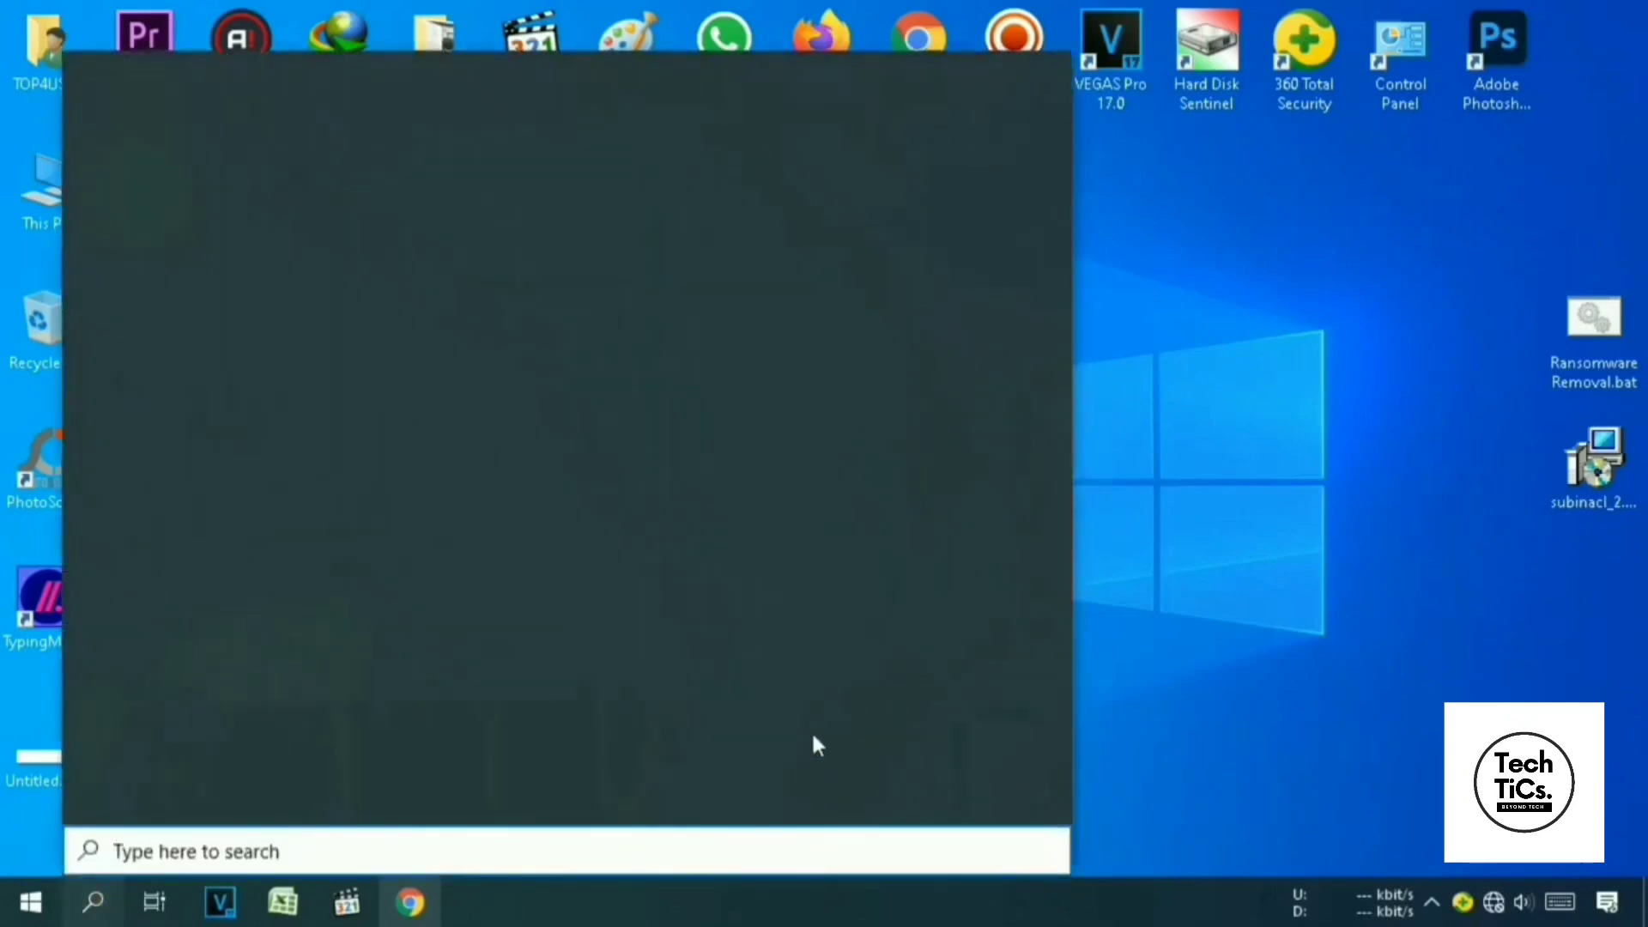
type("folder")
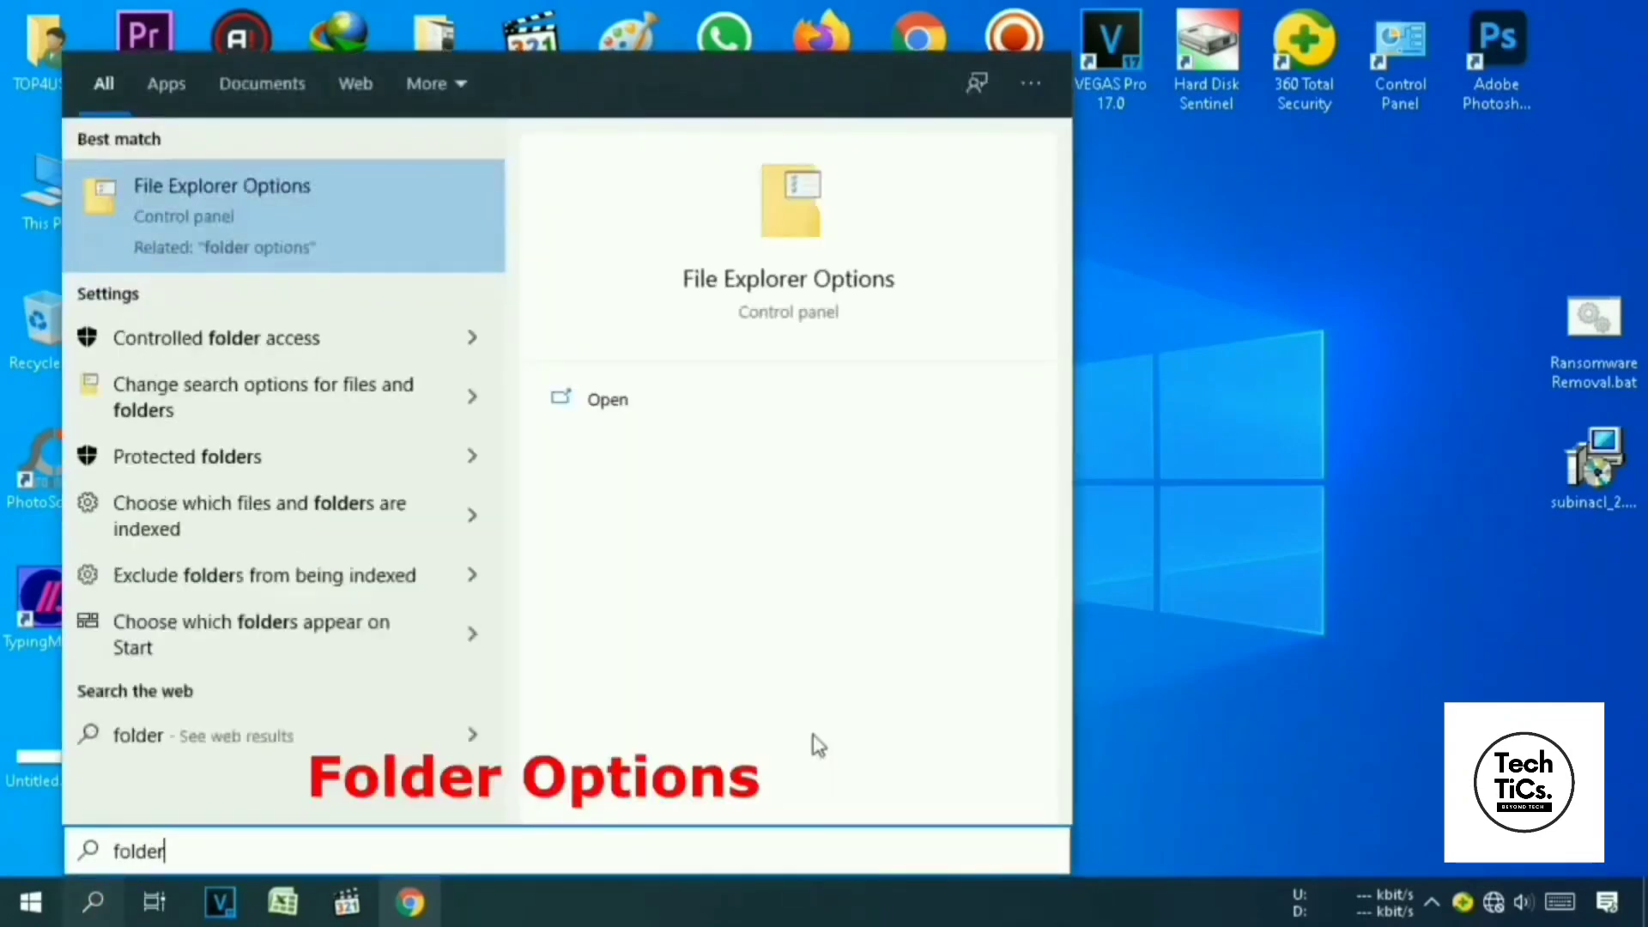
type(" options")
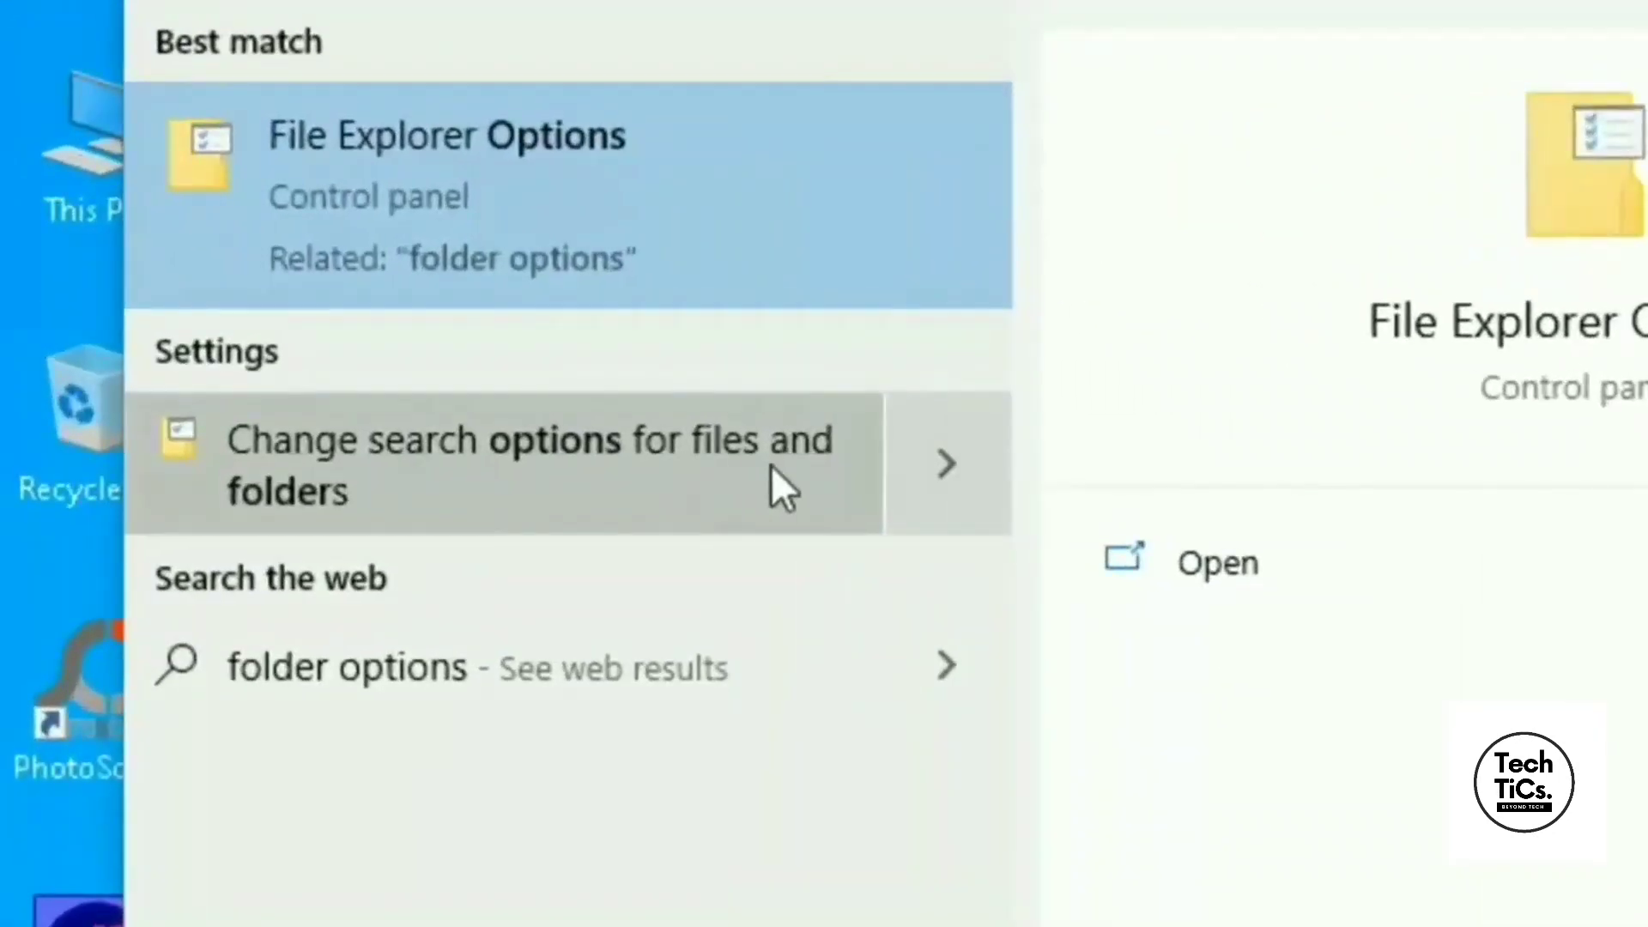
left_click(613, 481)
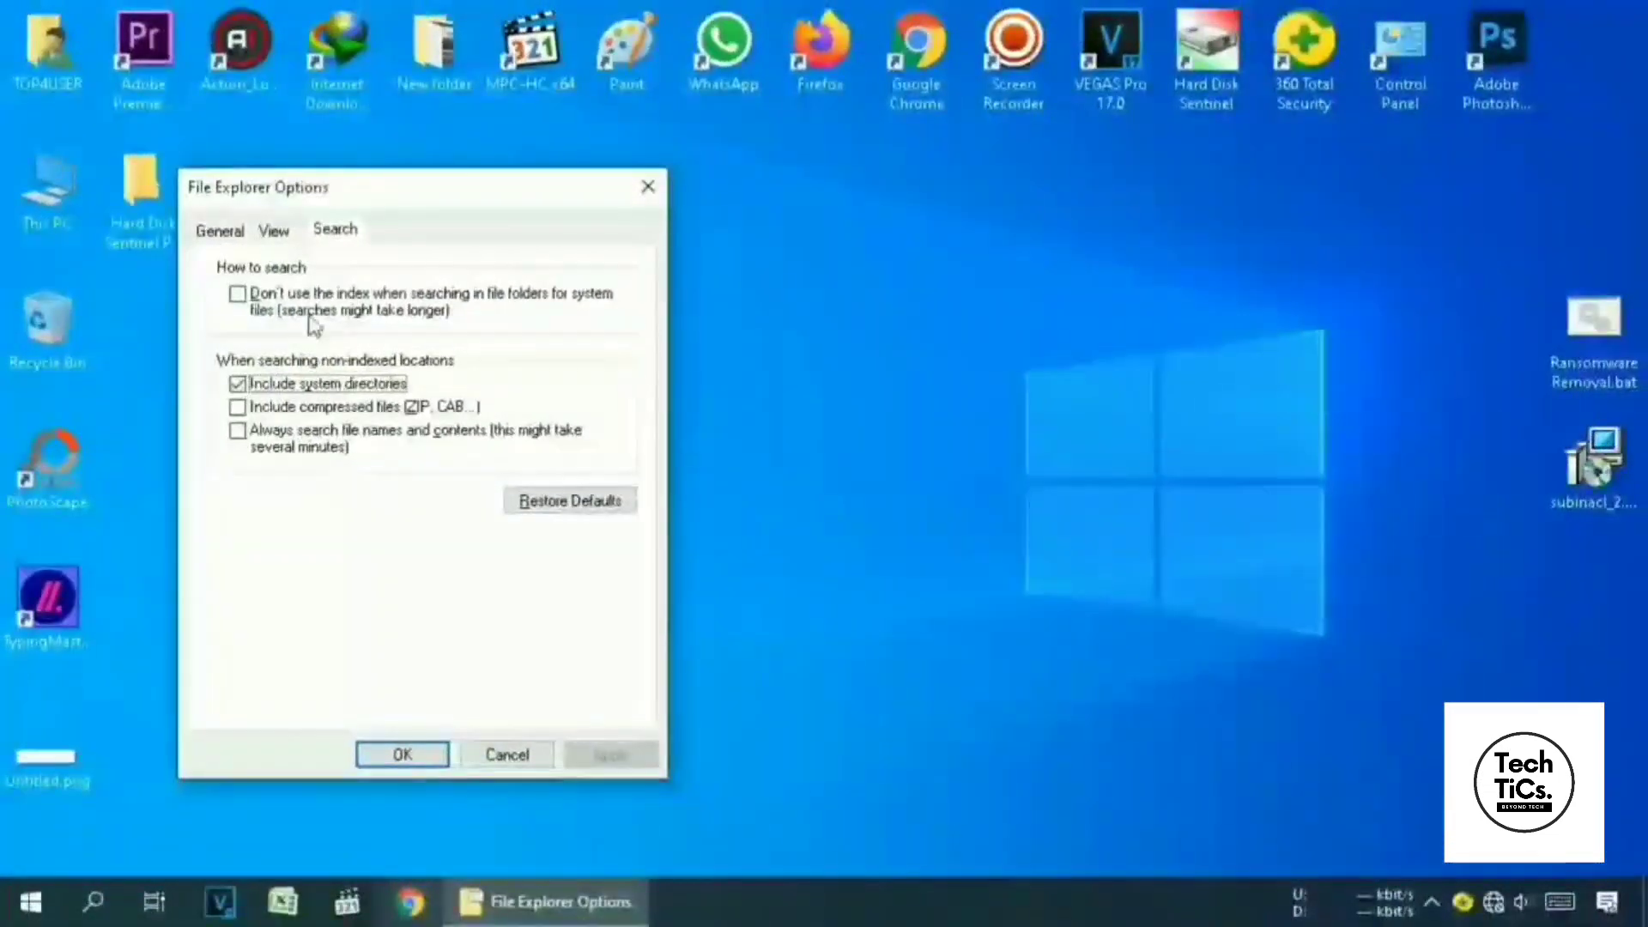
Set File Explorer's view options to show hidden files, folders, and drives, and confirm the dialog.
left_click_drag(288, 187, 412, 187)
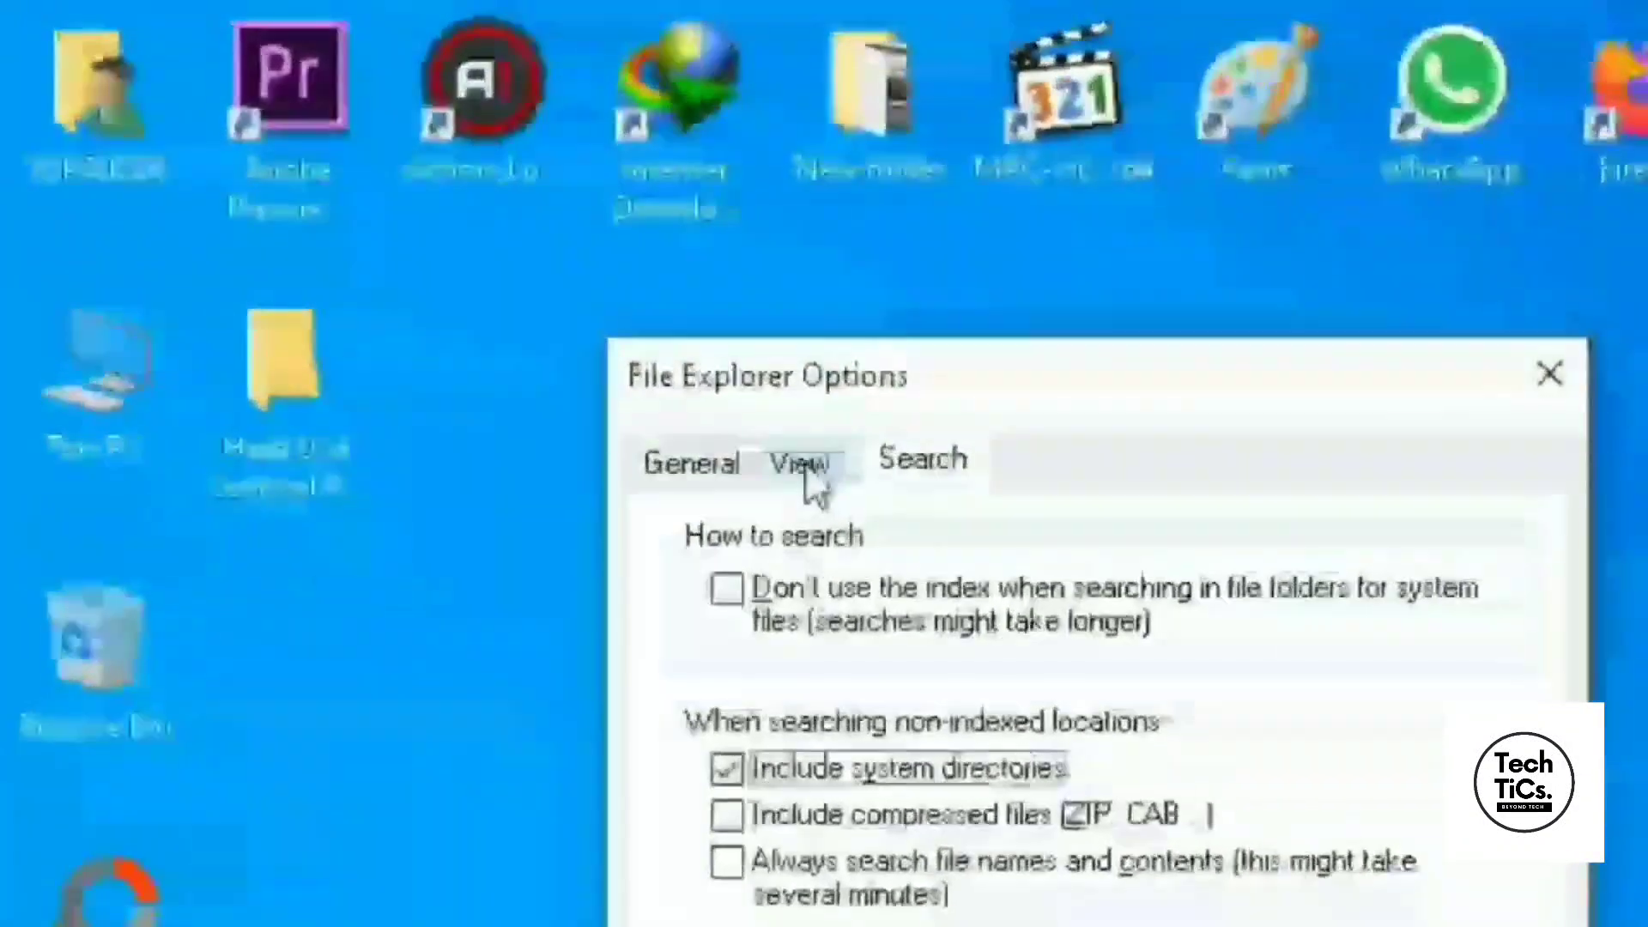
left_click(402, 231)
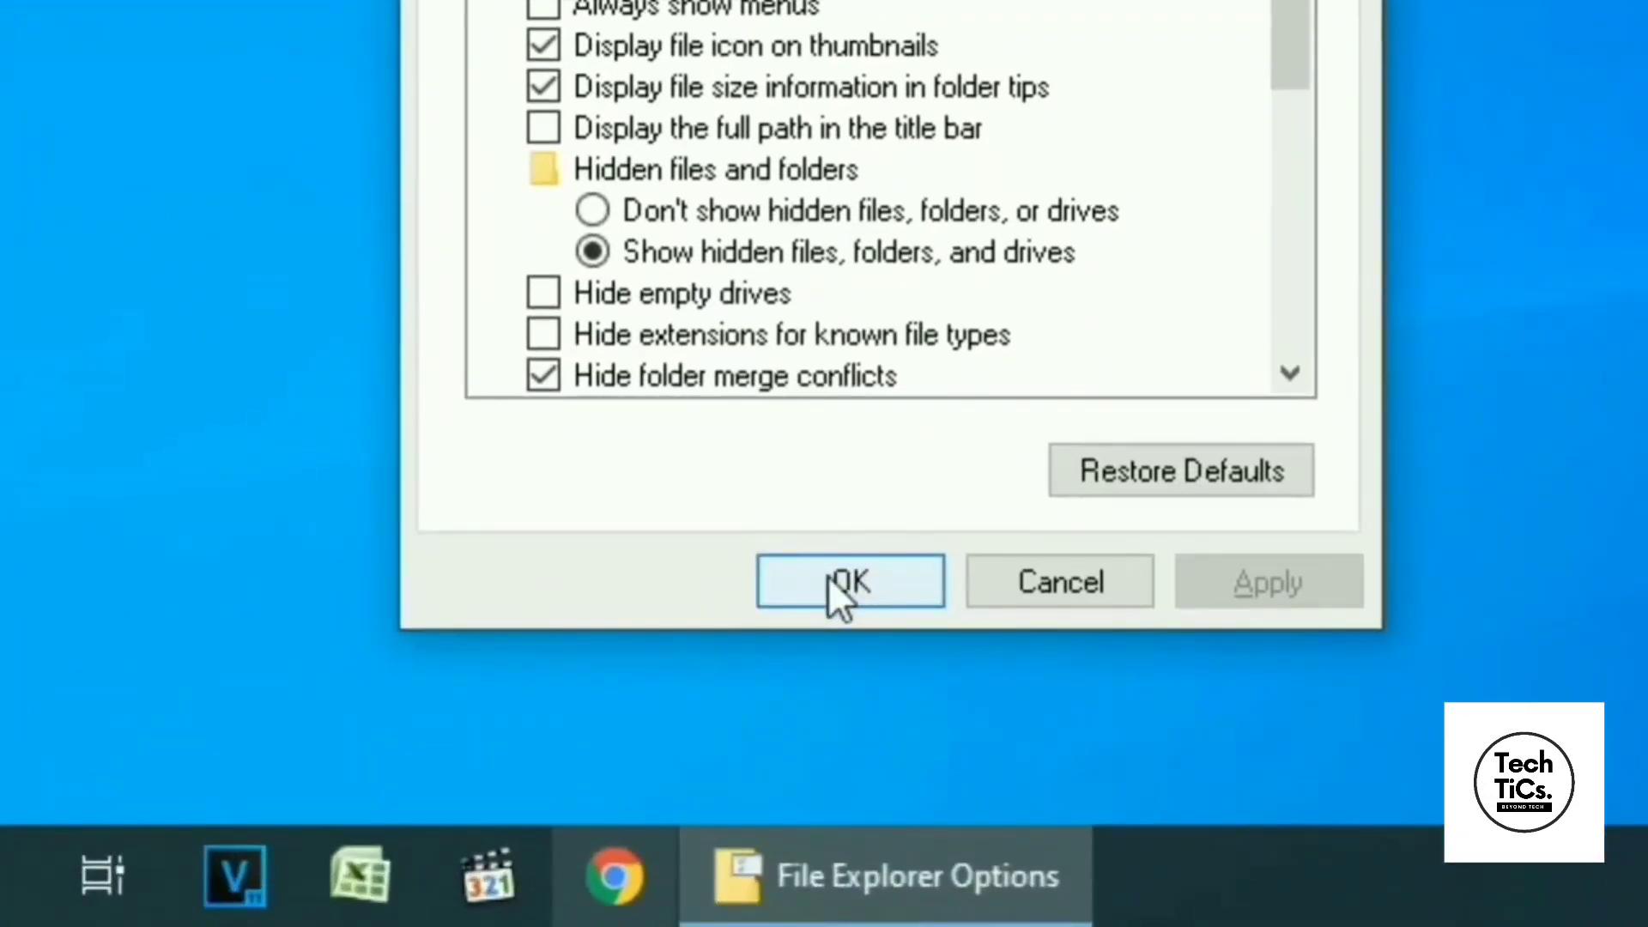
left_click(846, 784)
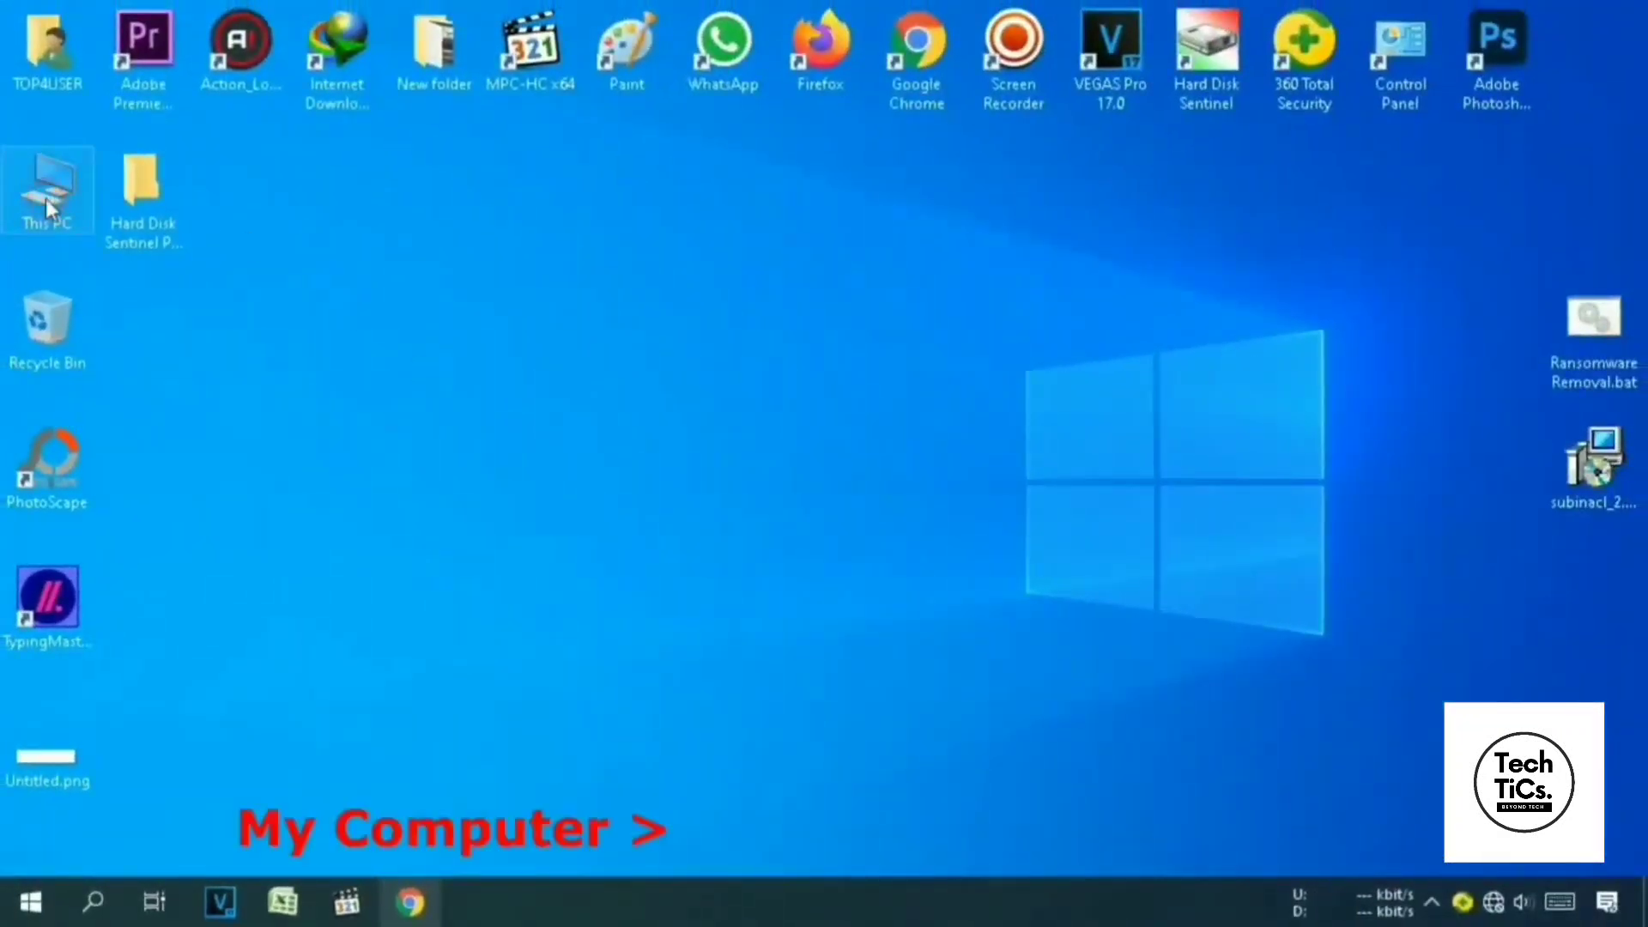
Browse from This PC to the folder C:\Windows\System32\drivers\etc.
double_click(44, 198)
double_click(341, 506)
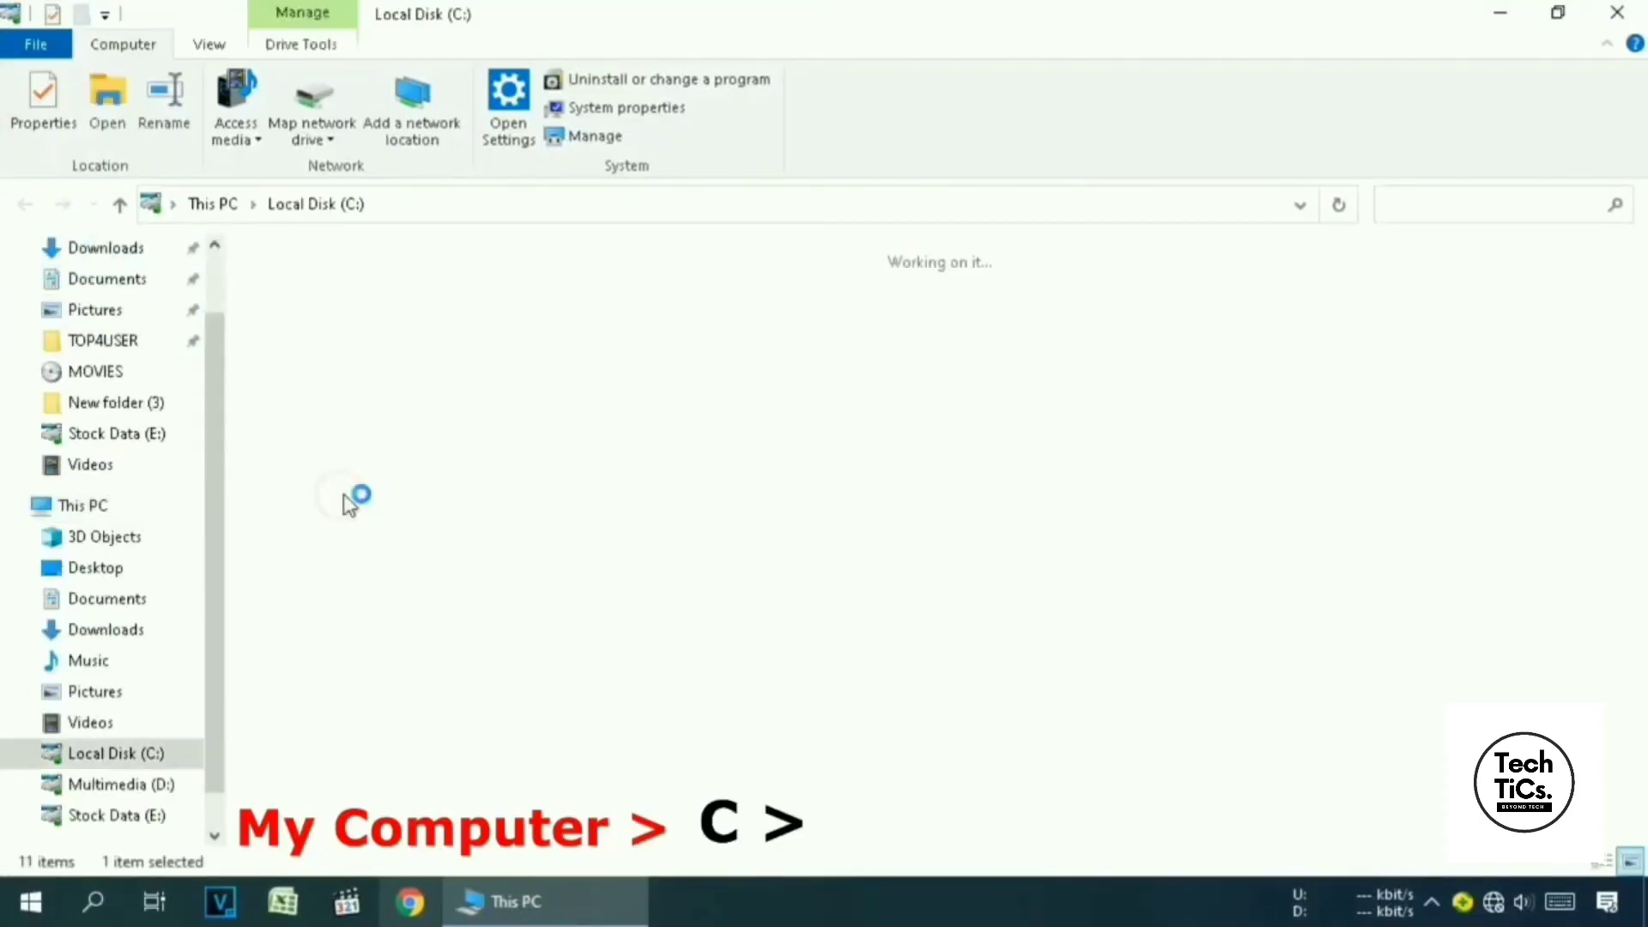
double_click(893, 489)
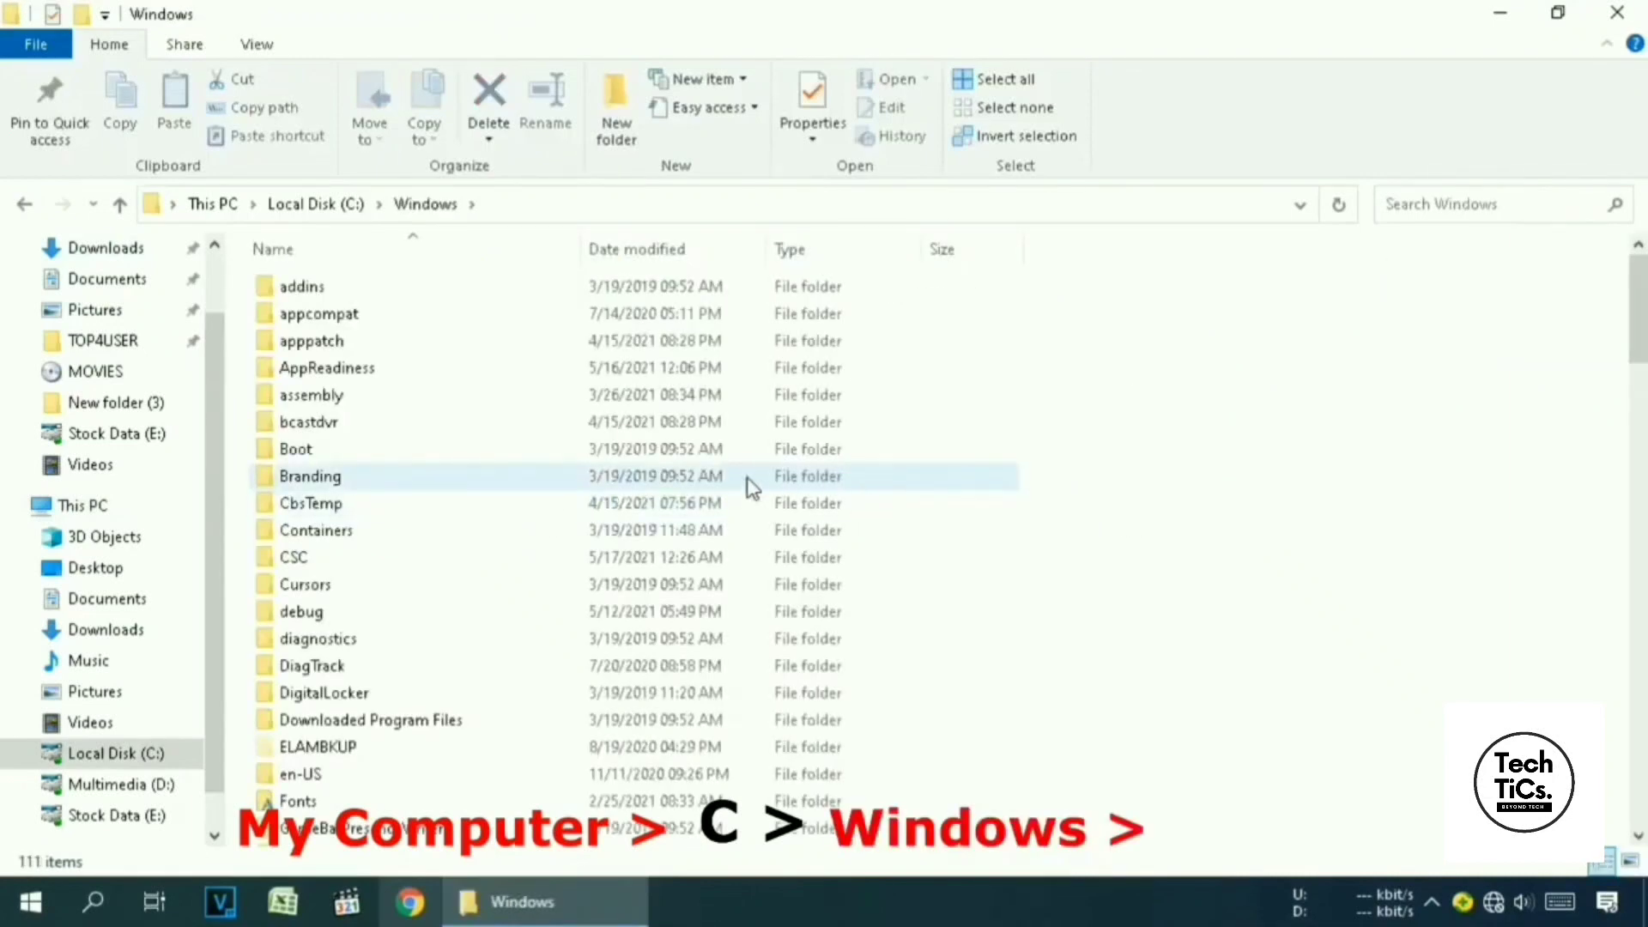
key("s")
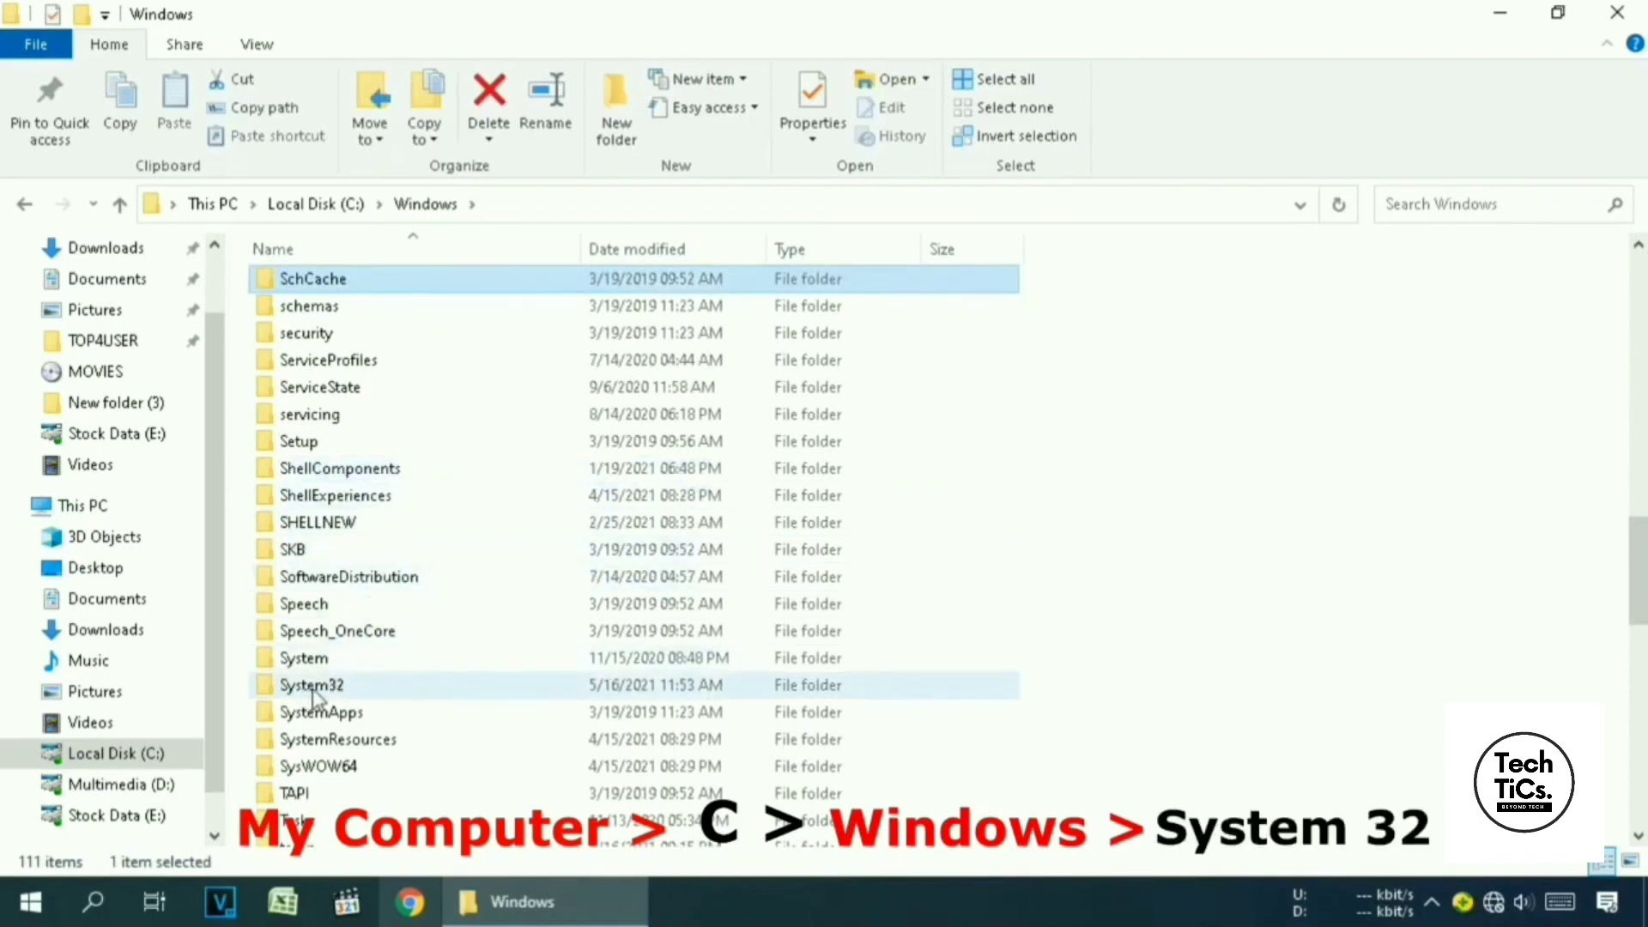
double_click(446, 683)
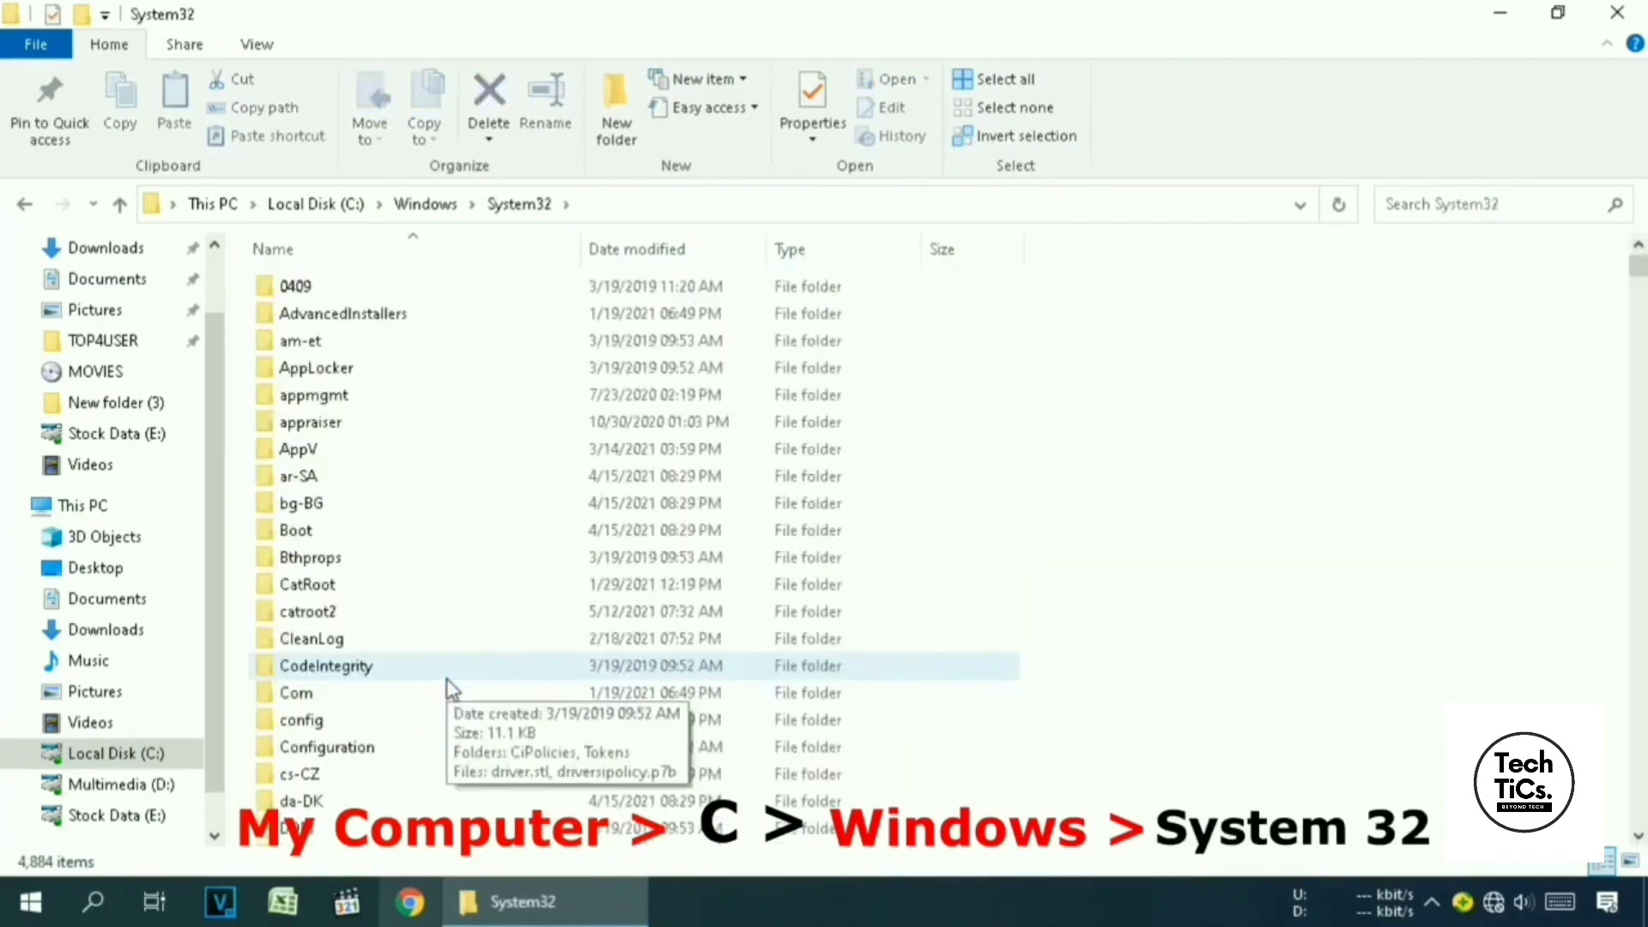
key("d")
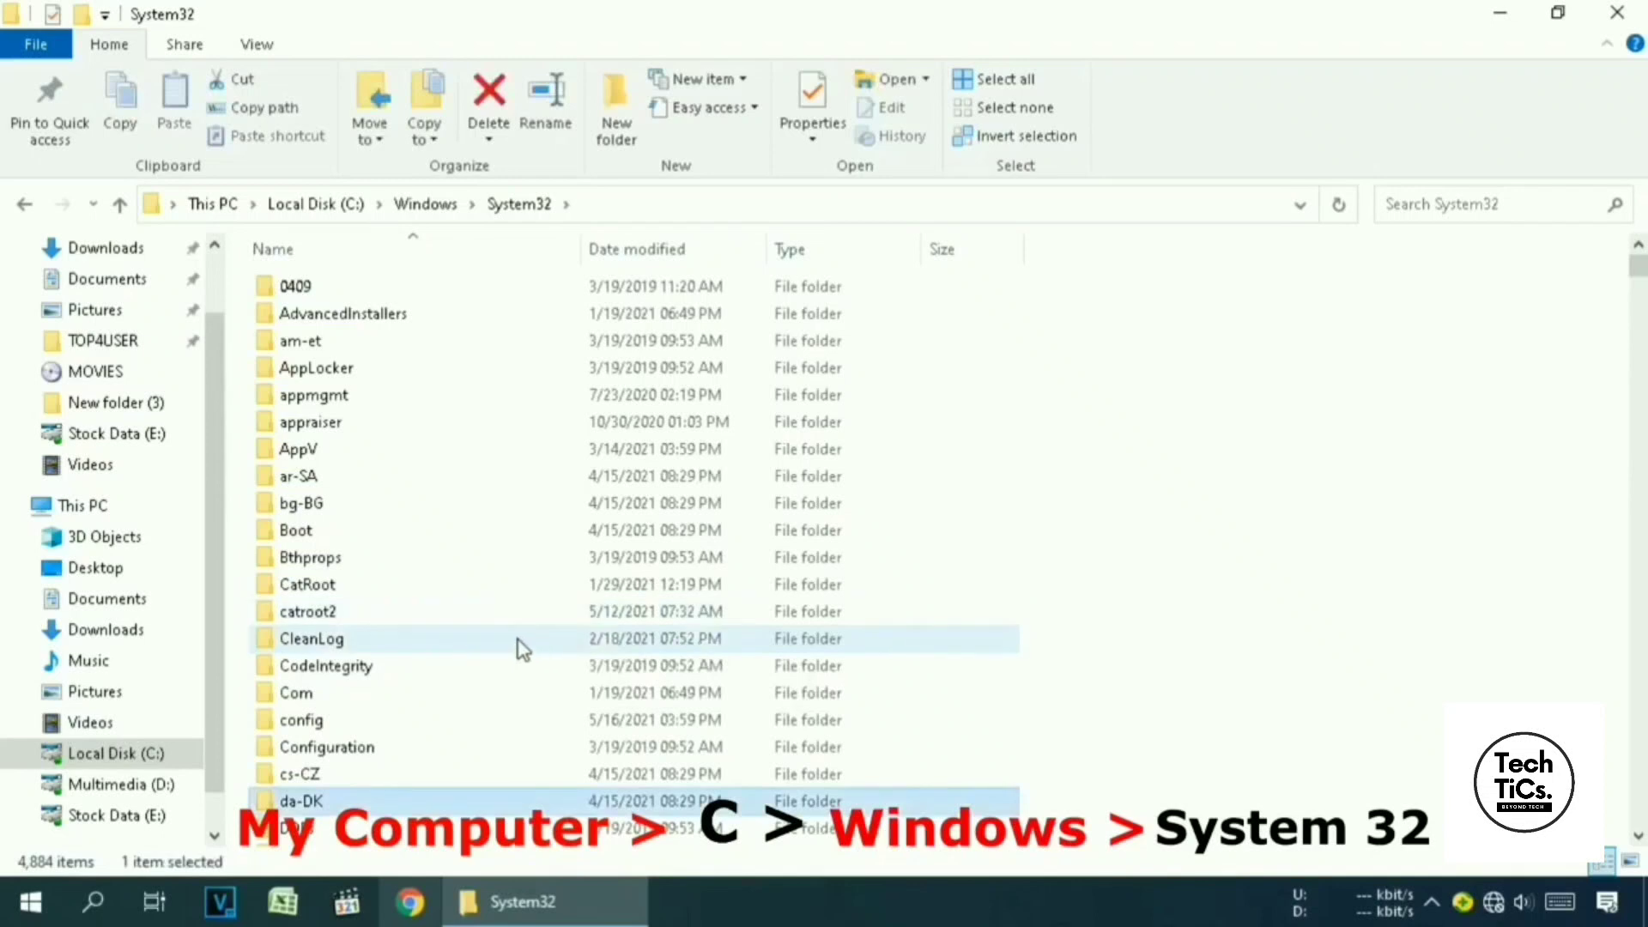
scroll(522, 650, "down", 4)
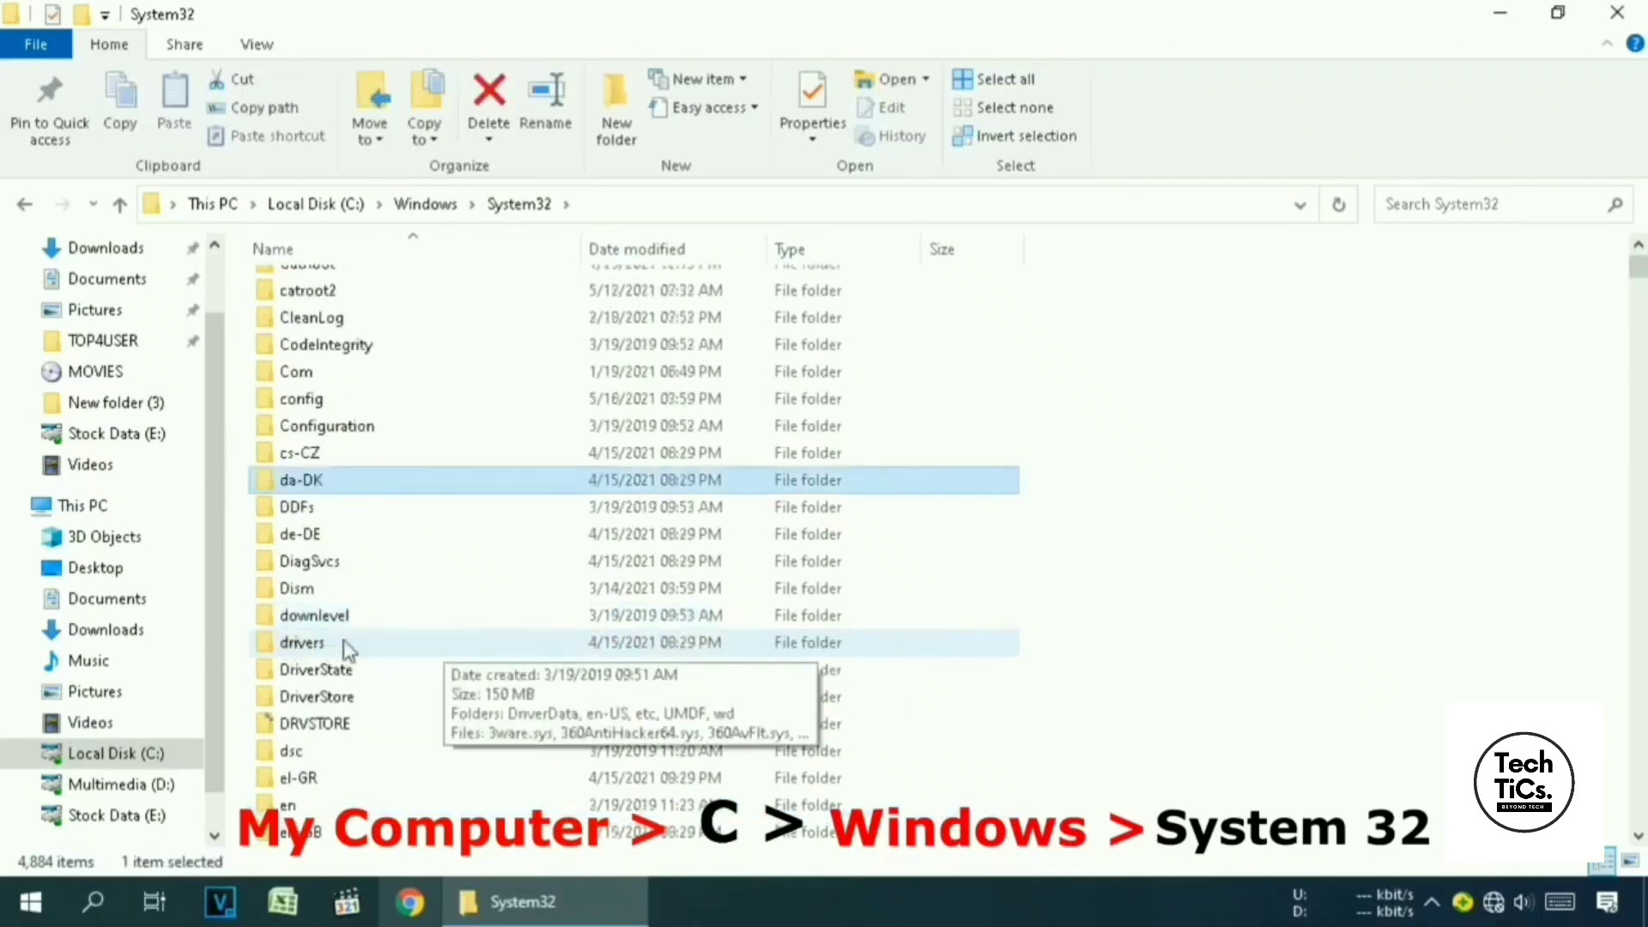
double_click(493, 643)
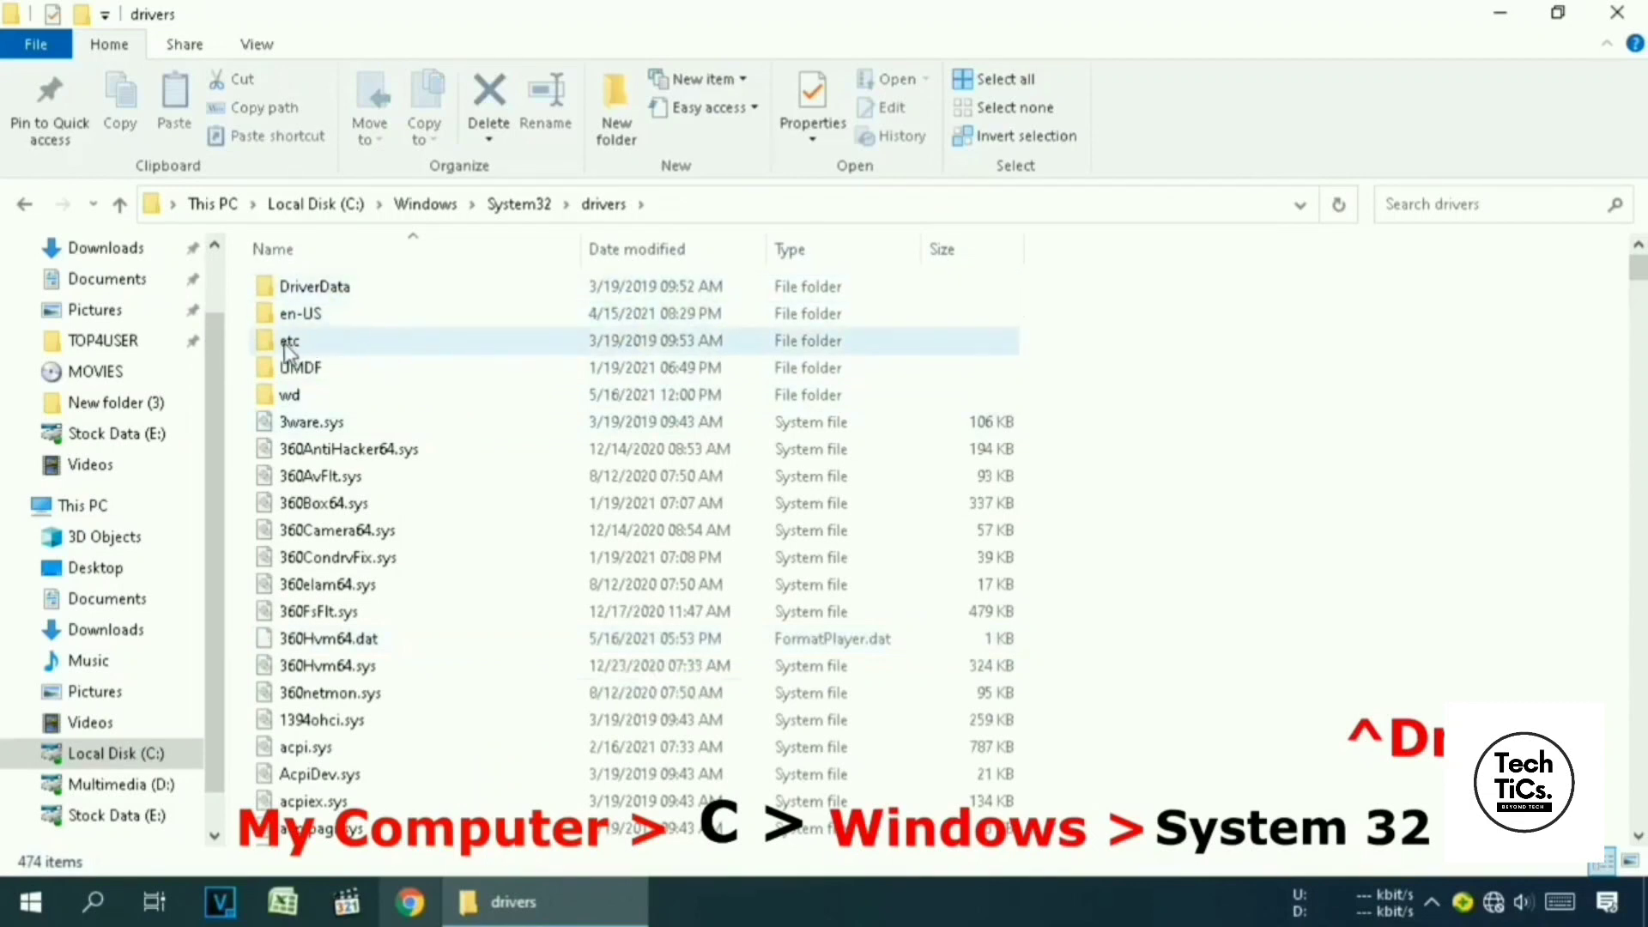
double_click(423, 340)
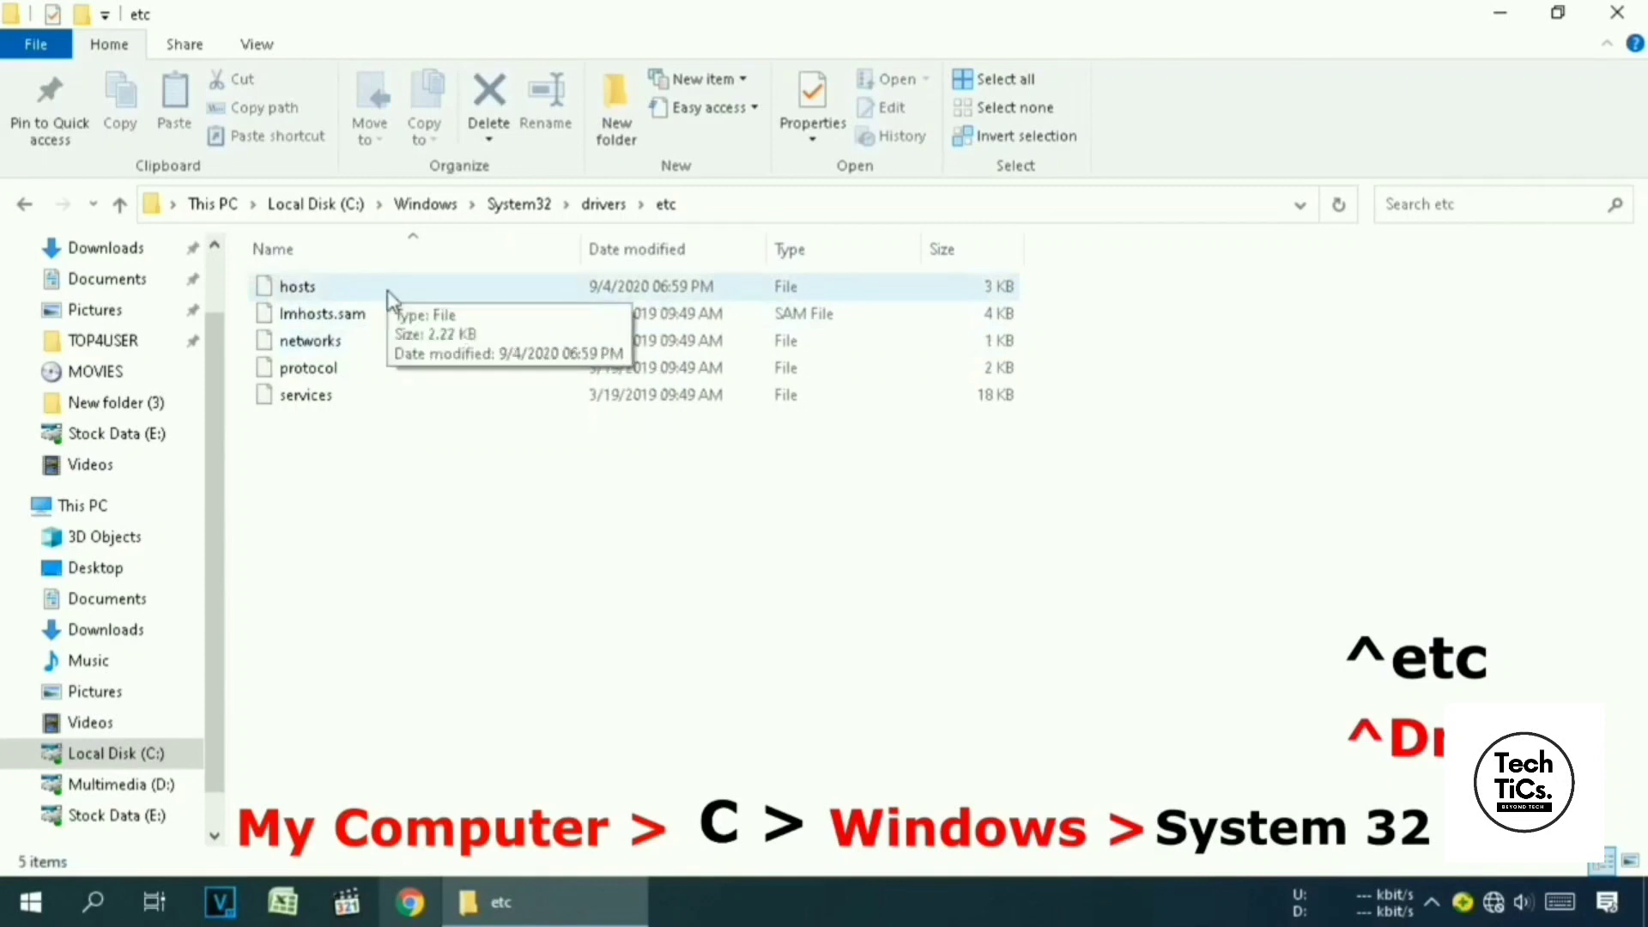
Open the hosts file from the etc folder in Notepad and maximize its window.
left_click(336, 286)
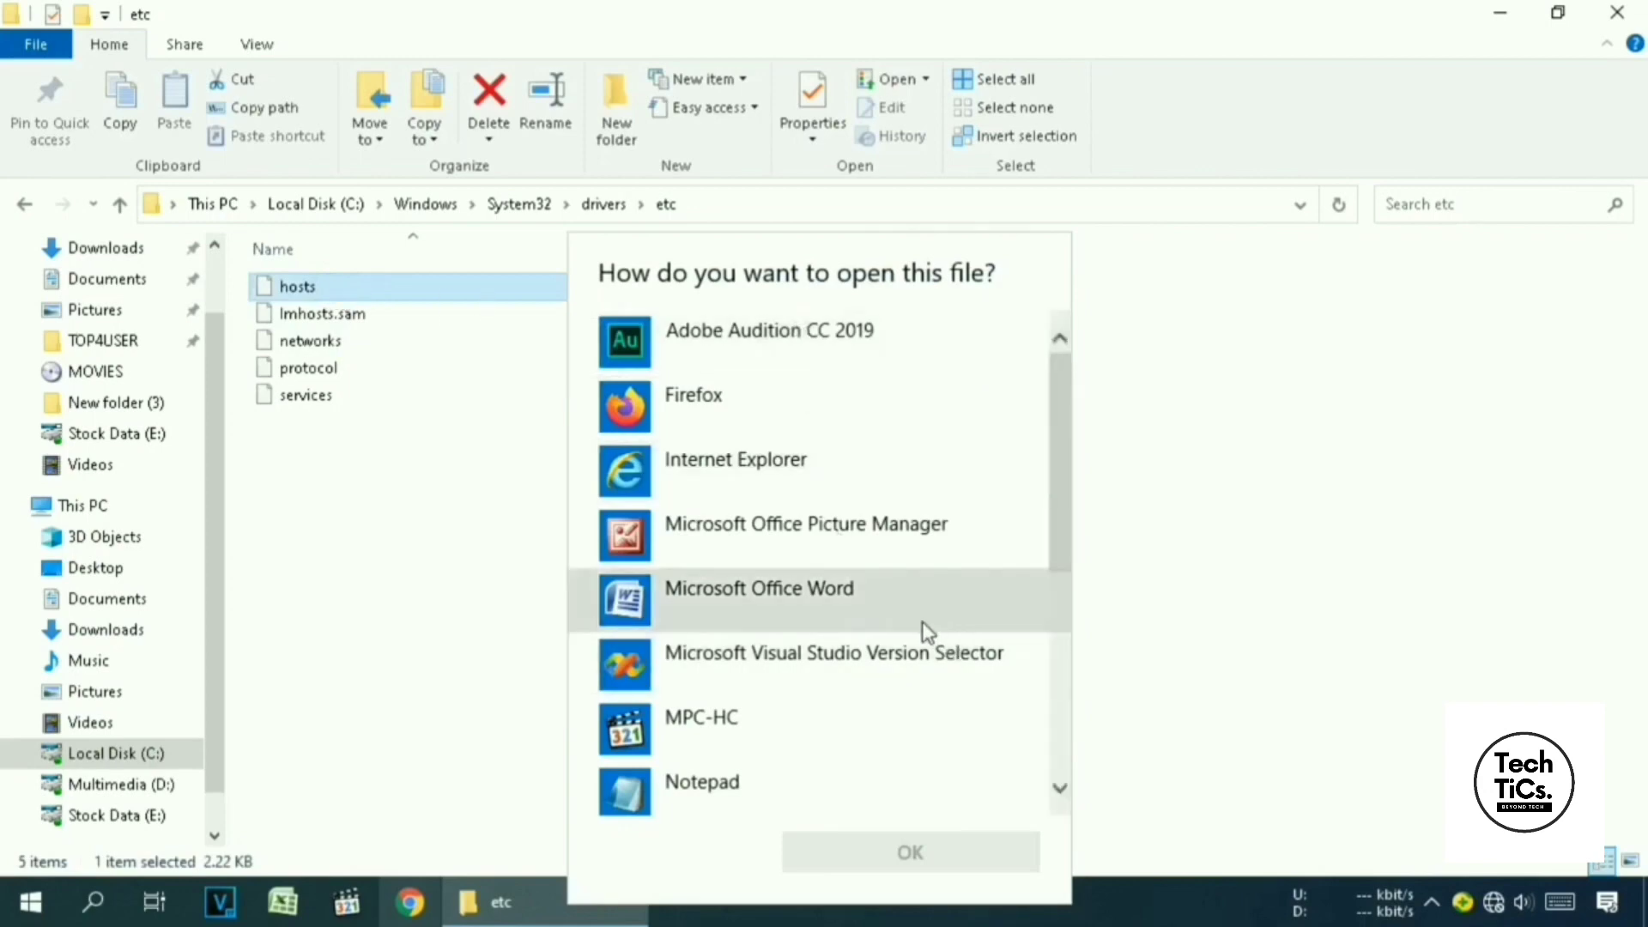
left_click(776, 783)
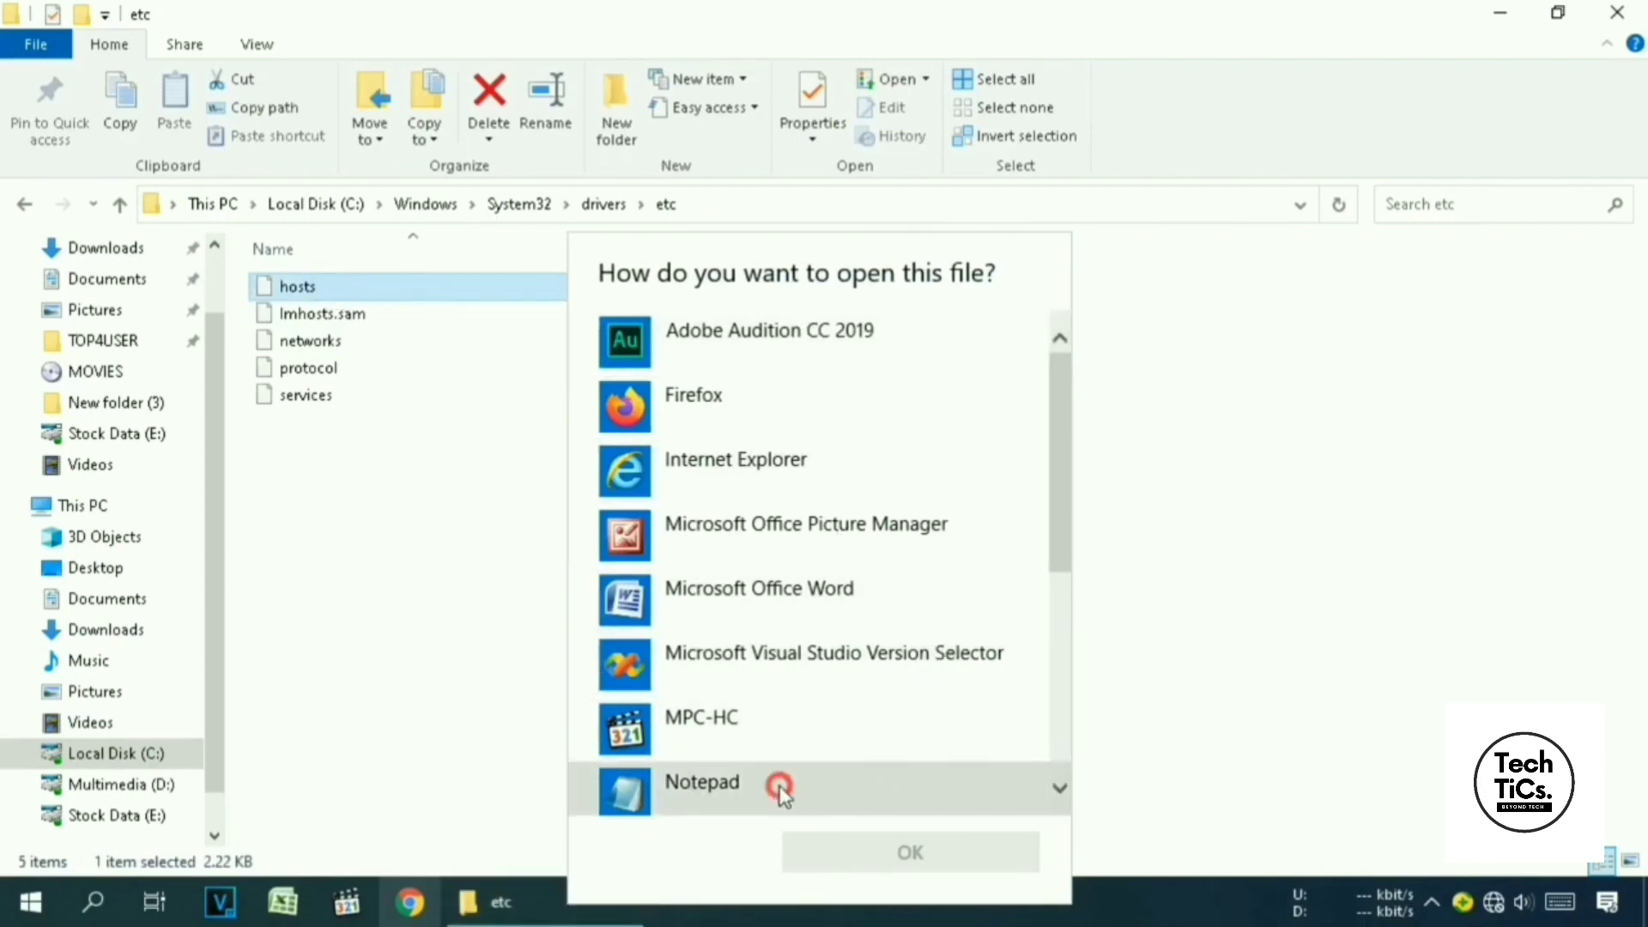
left_click(993, 863)
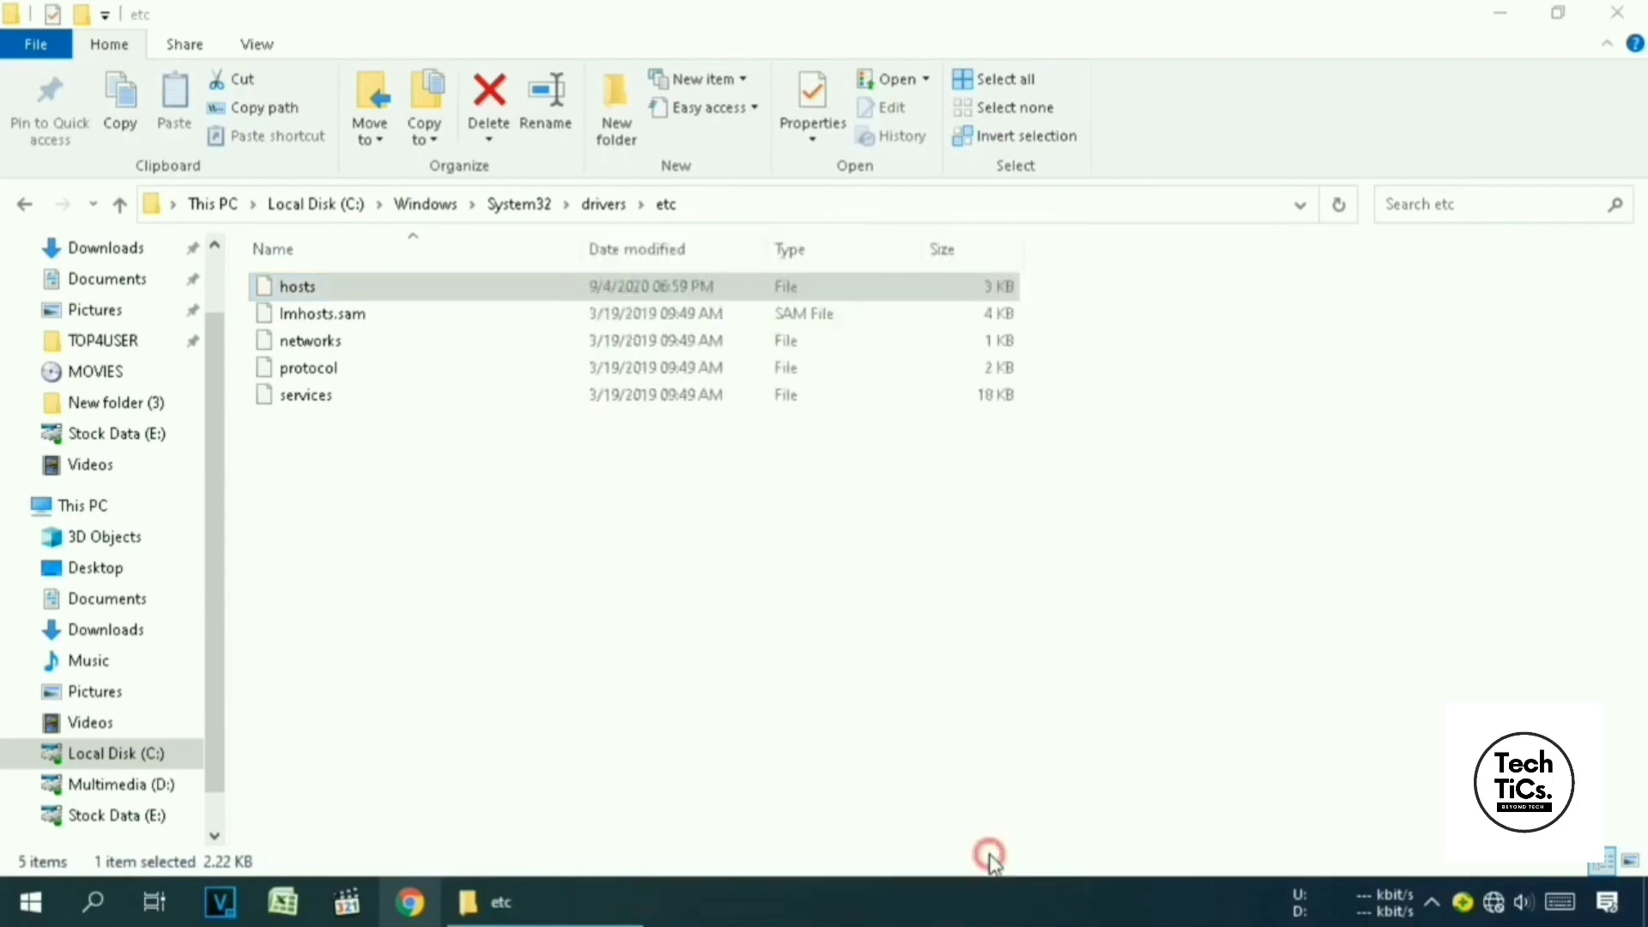
left_click_drag(1459, 206, 1124, 60)
left_click(1313, 59)
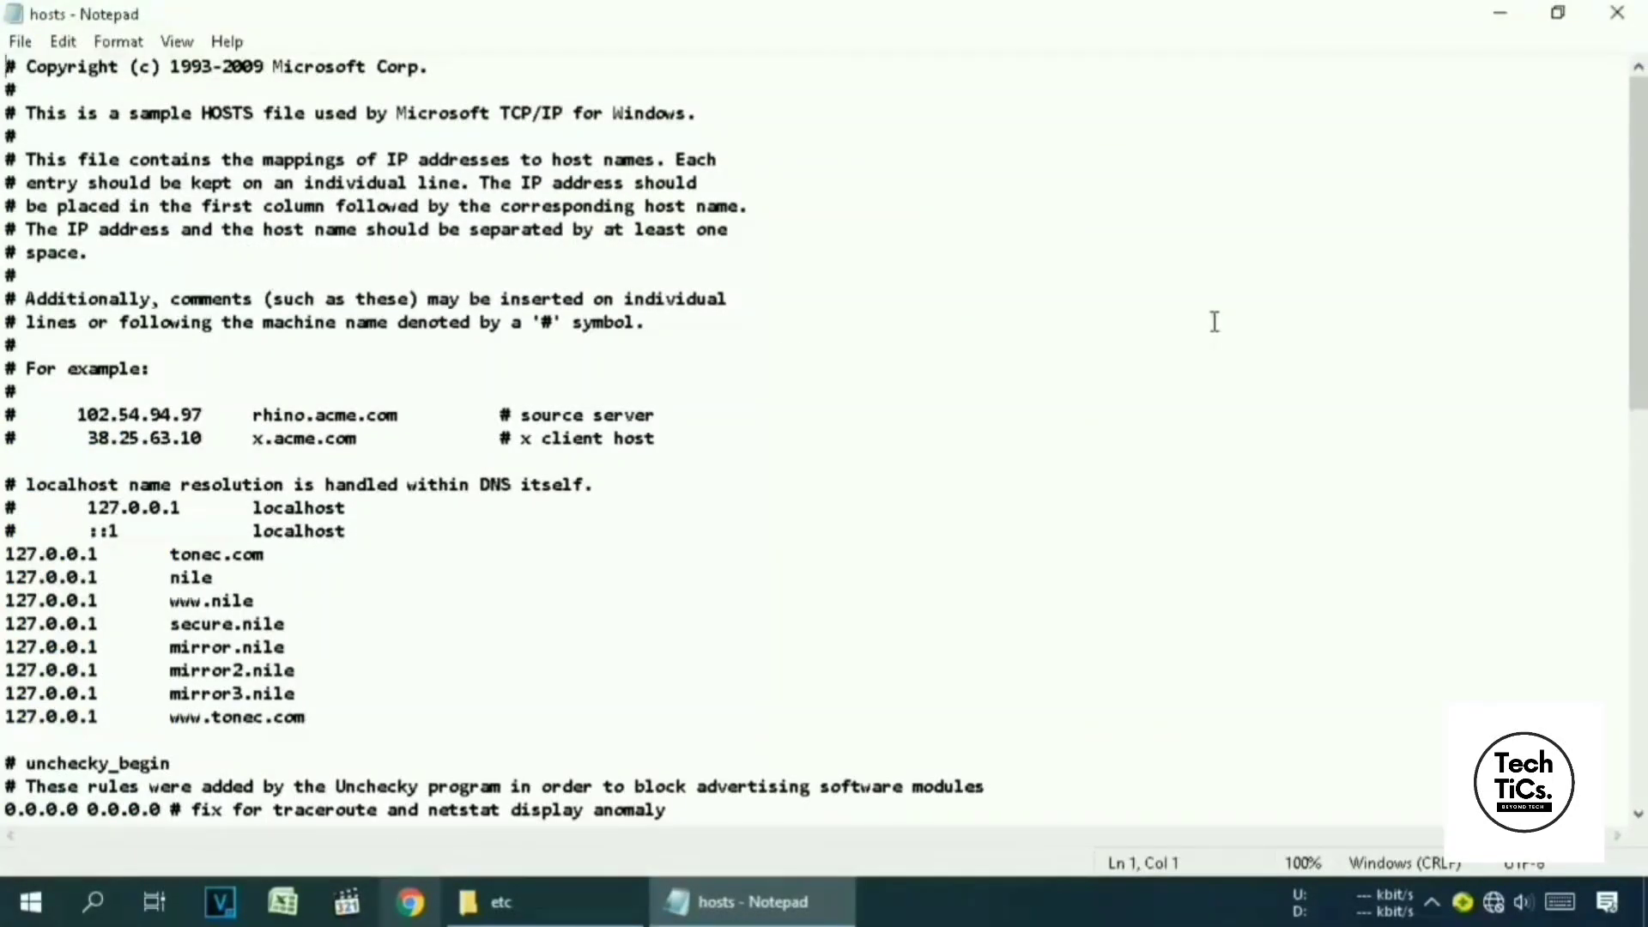
Delete all entries below the commented localhost lines in the hosts file, including the whole unchecky block.
left_click(7, 553)
left_click_drag(7, 553, 344, 848)
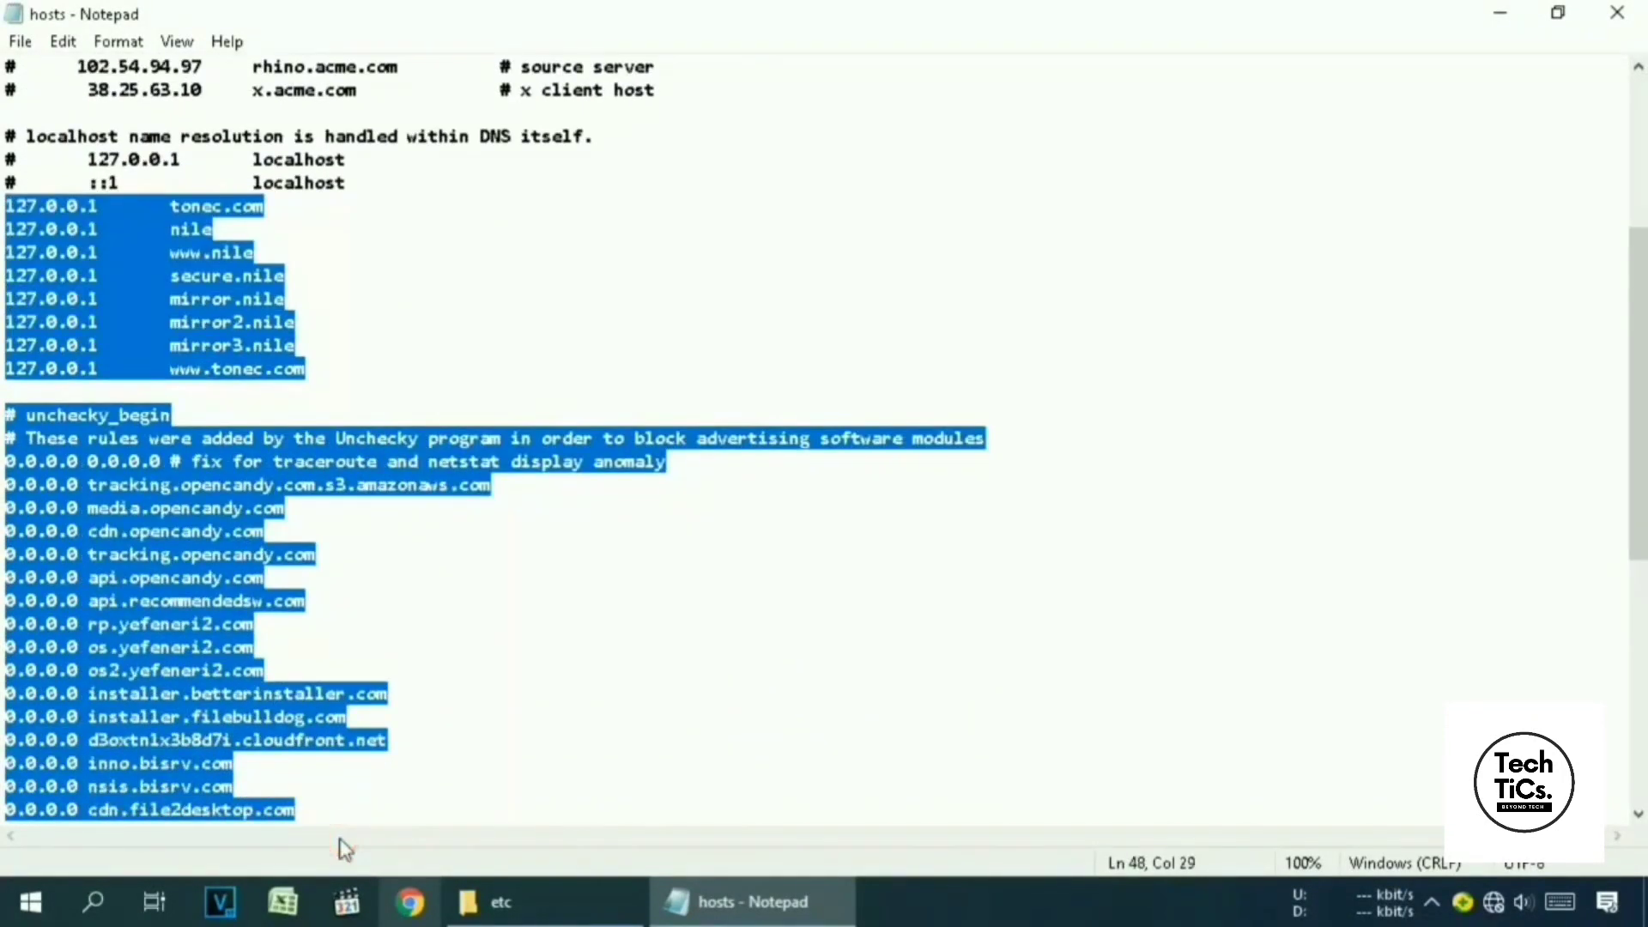
key("Delete")
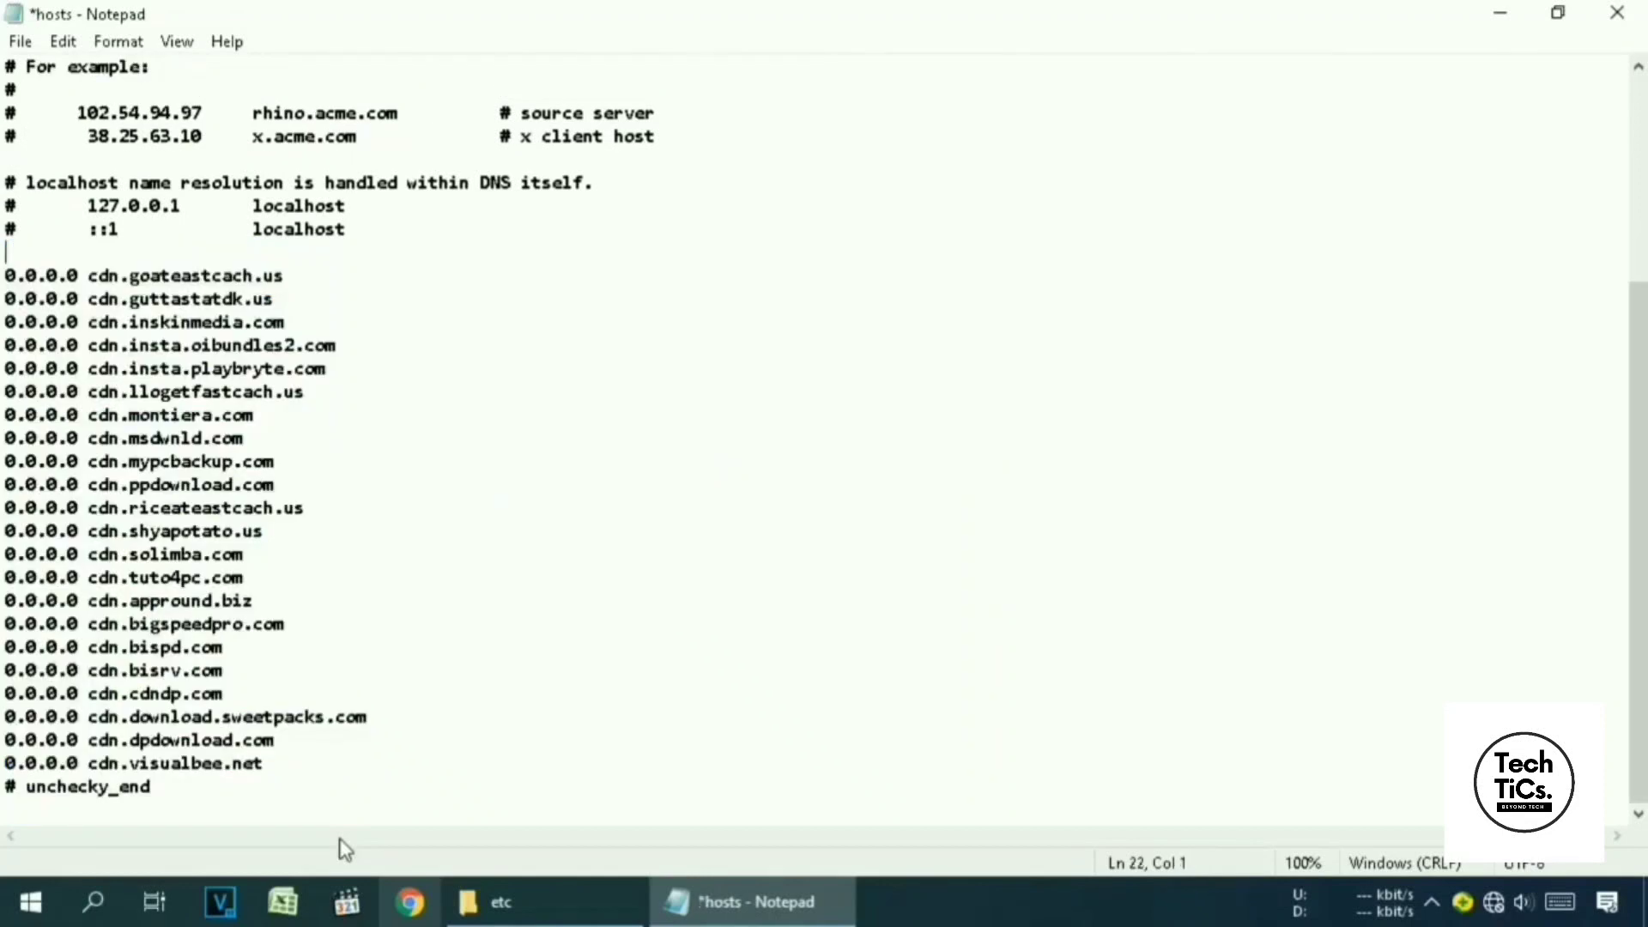
left_click_drag(7, 274, 485, 901)
key("Delete")
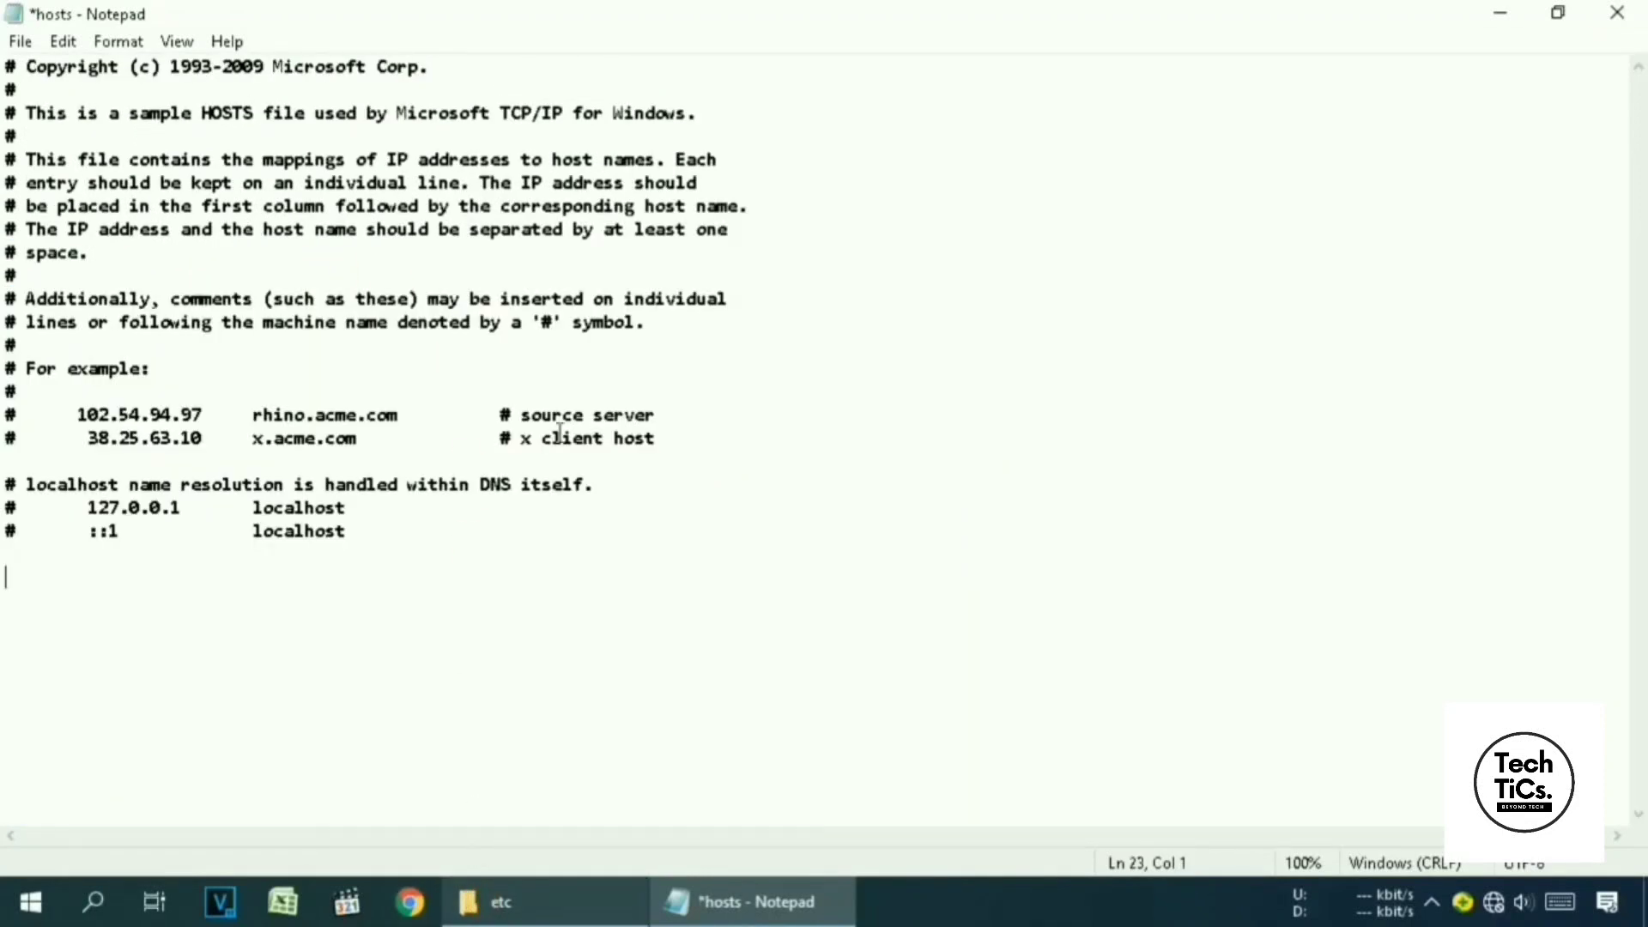
Minimize the edited hosts file and the etc folder window, keeping both open.
left_click(1617, 13)
left_click(752, 467)
left_click(1500, 13)
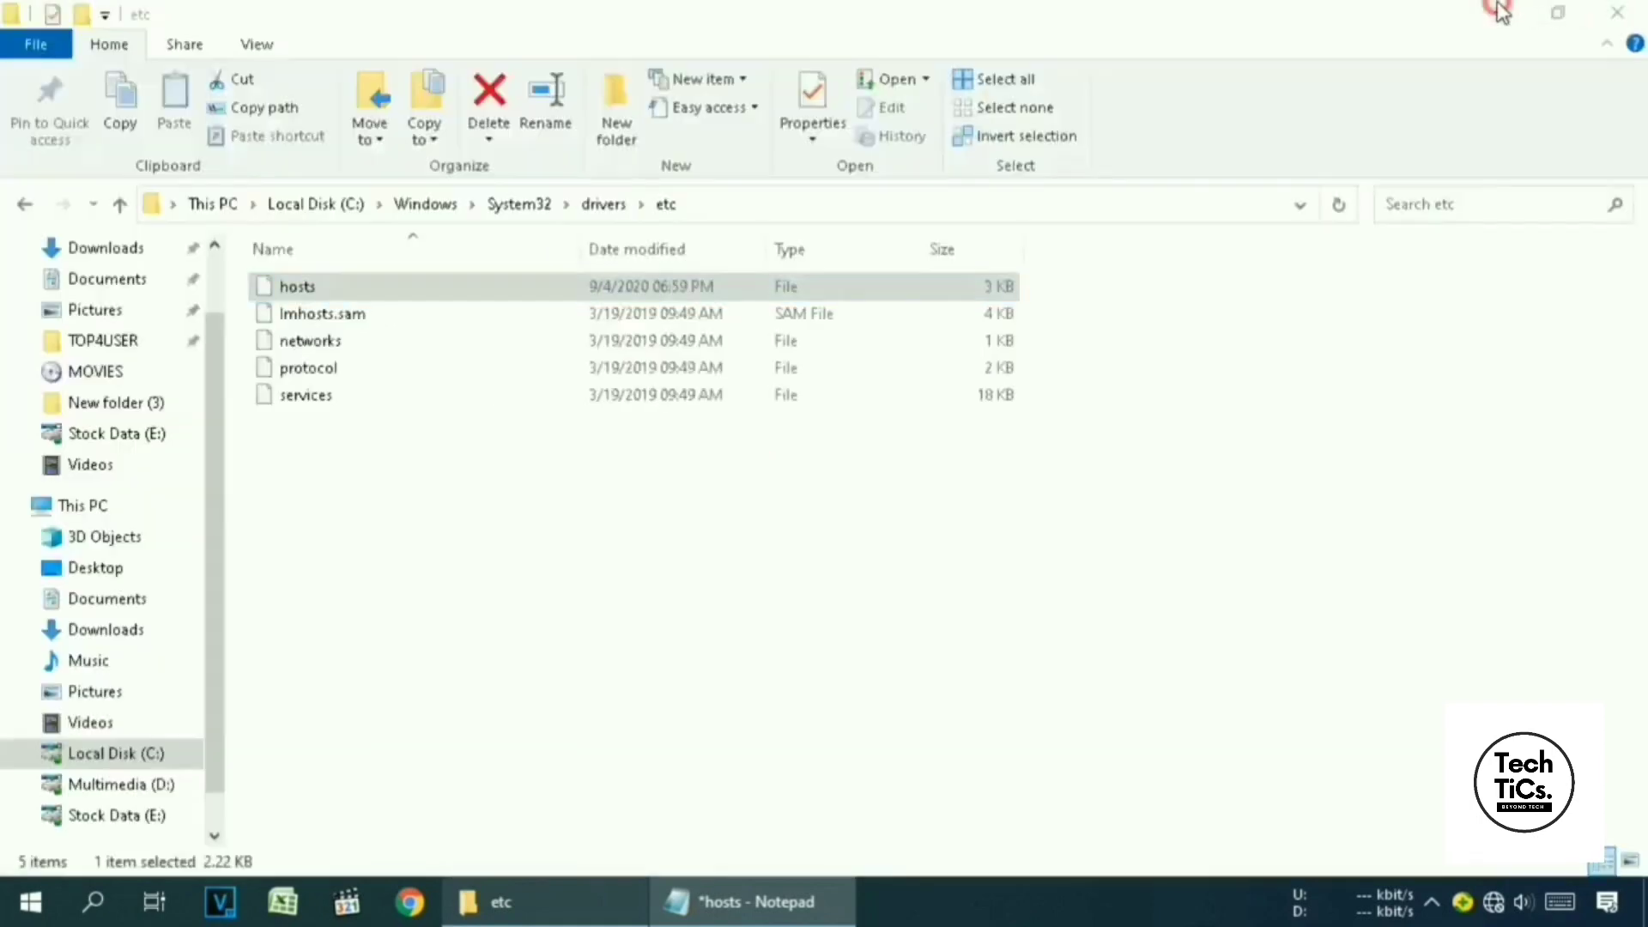
left_click(1501, 13)
Open the Run dialog and run prefetch to open the Windows Prefetch folder.
left_click(105, 884)
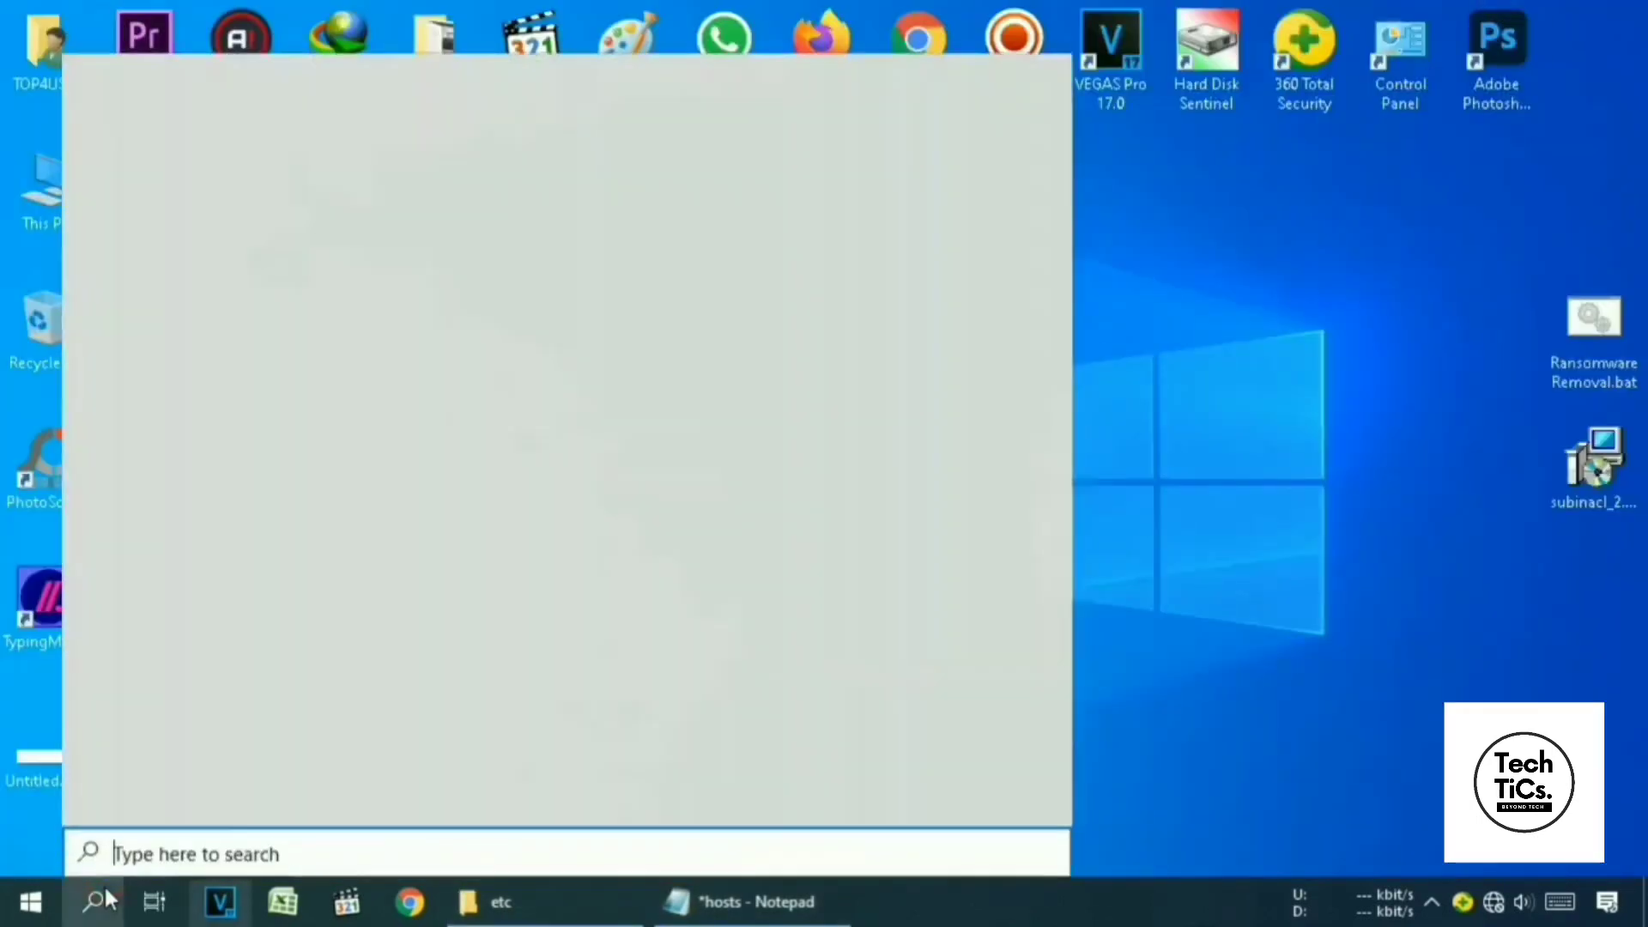
type("run")
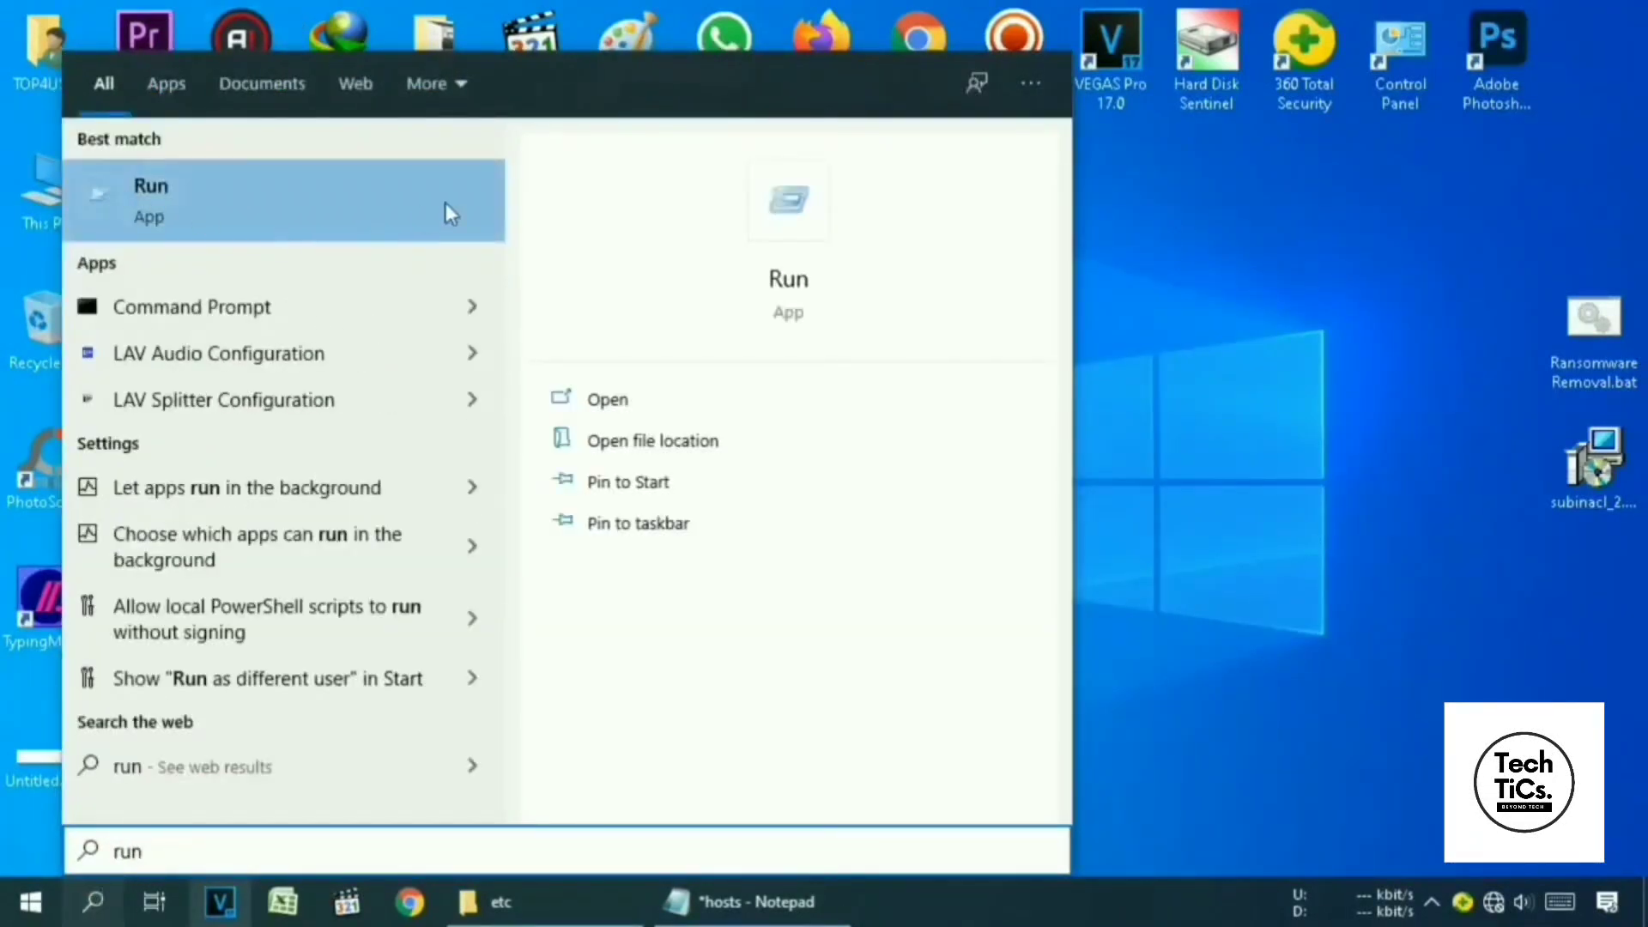
left_click(381, 204)
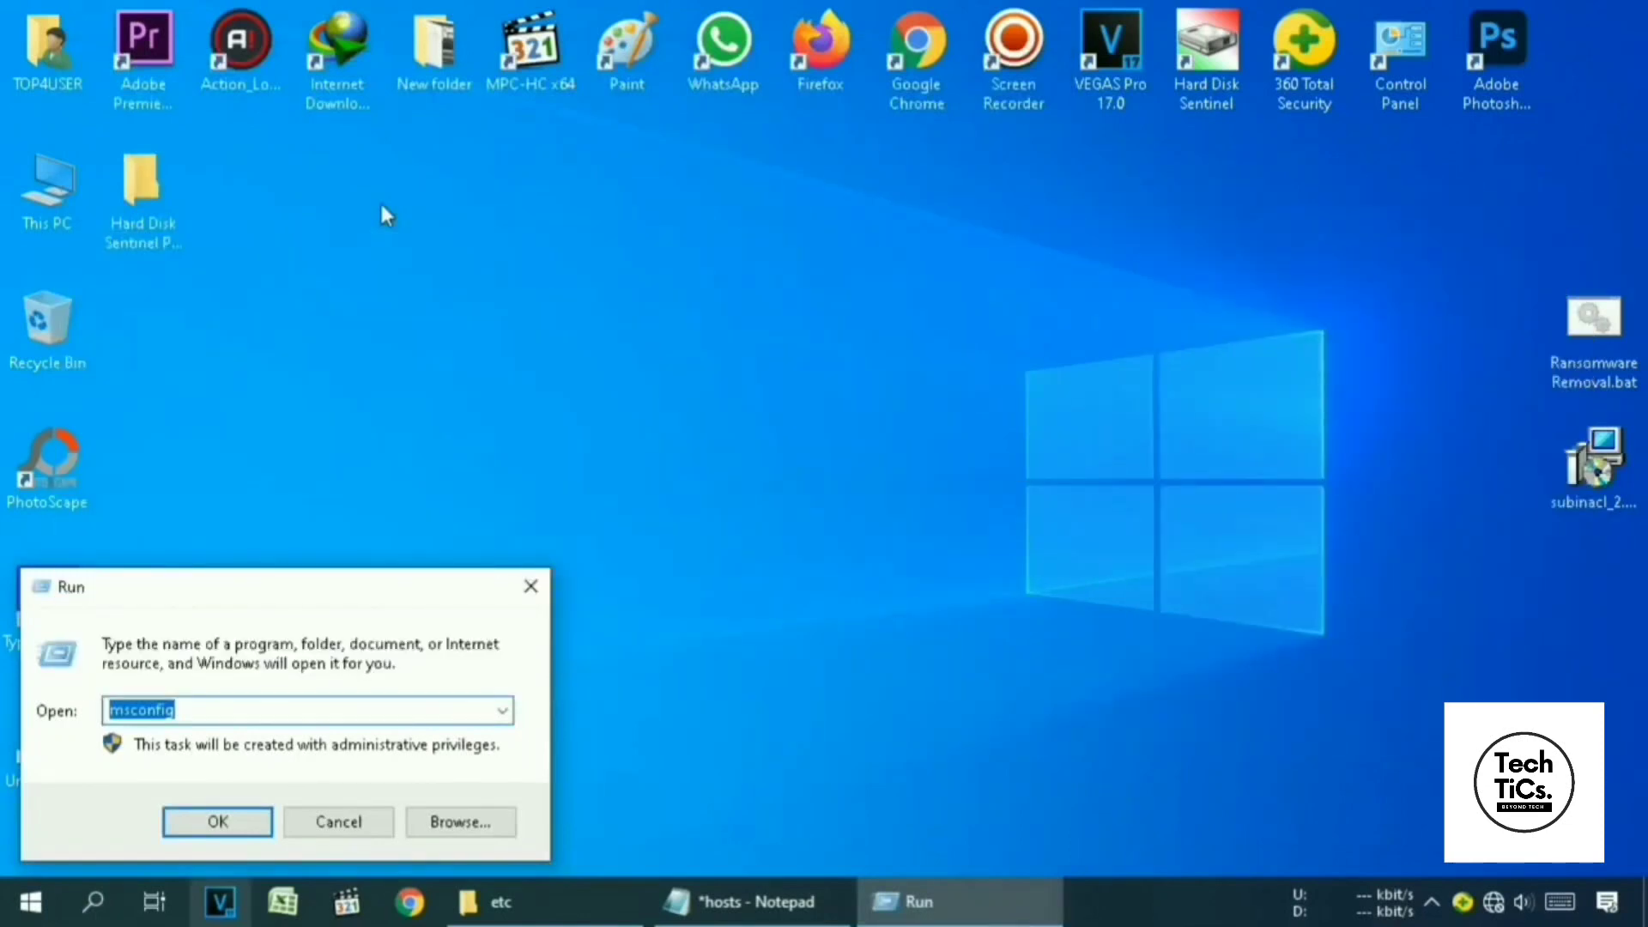
type("prefetch")
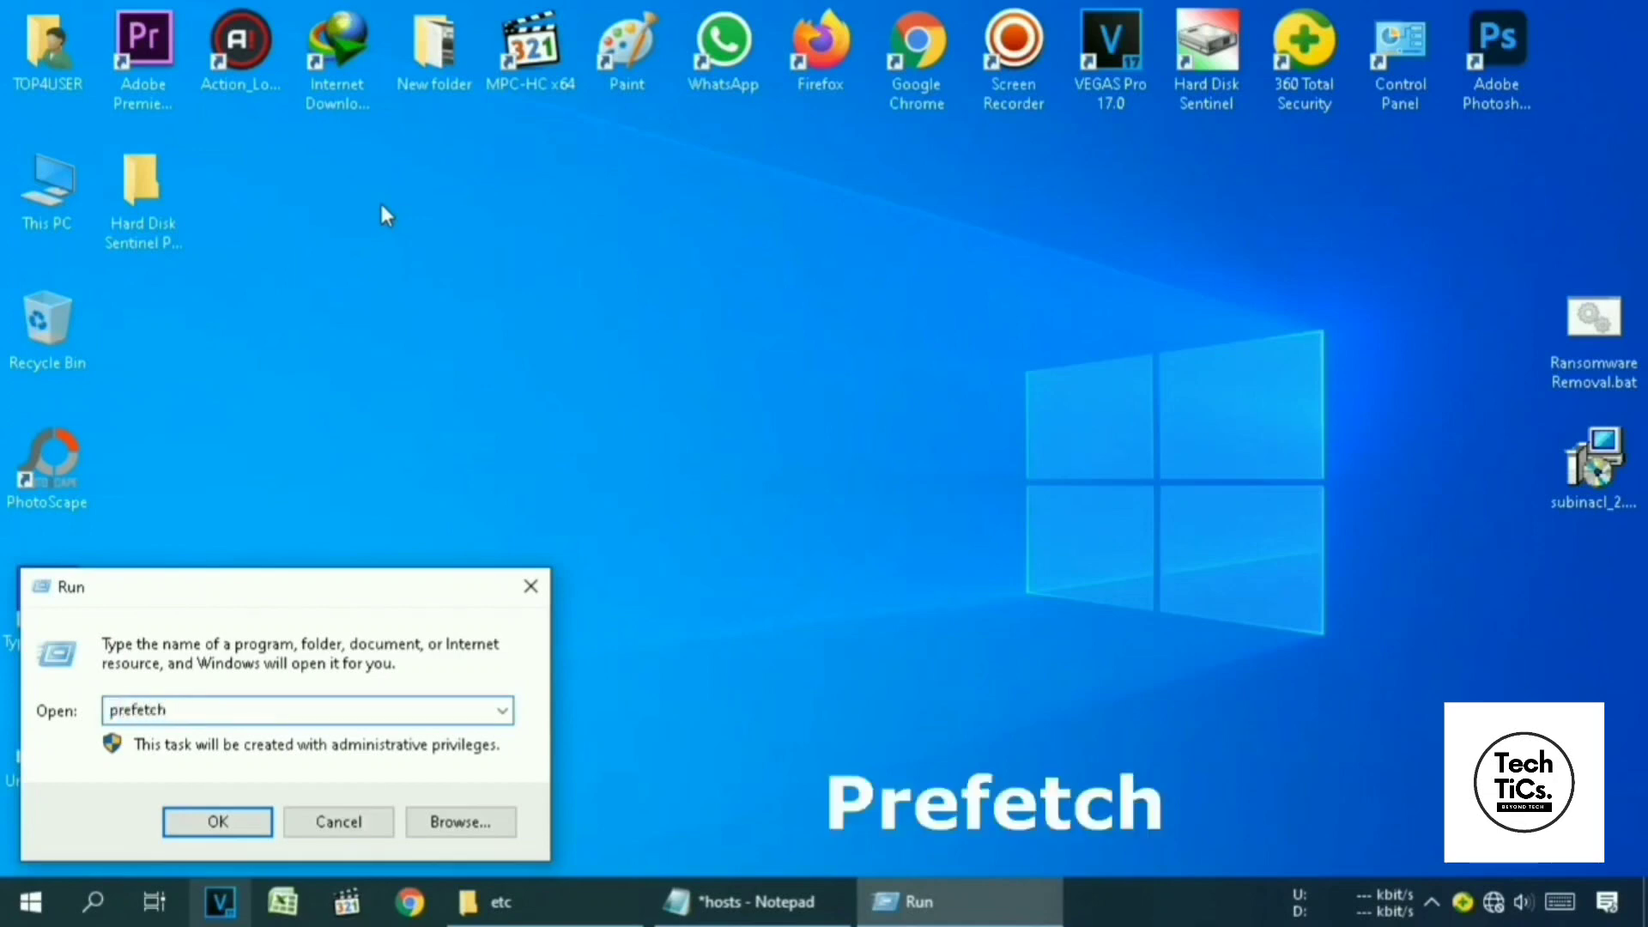
key("Return")
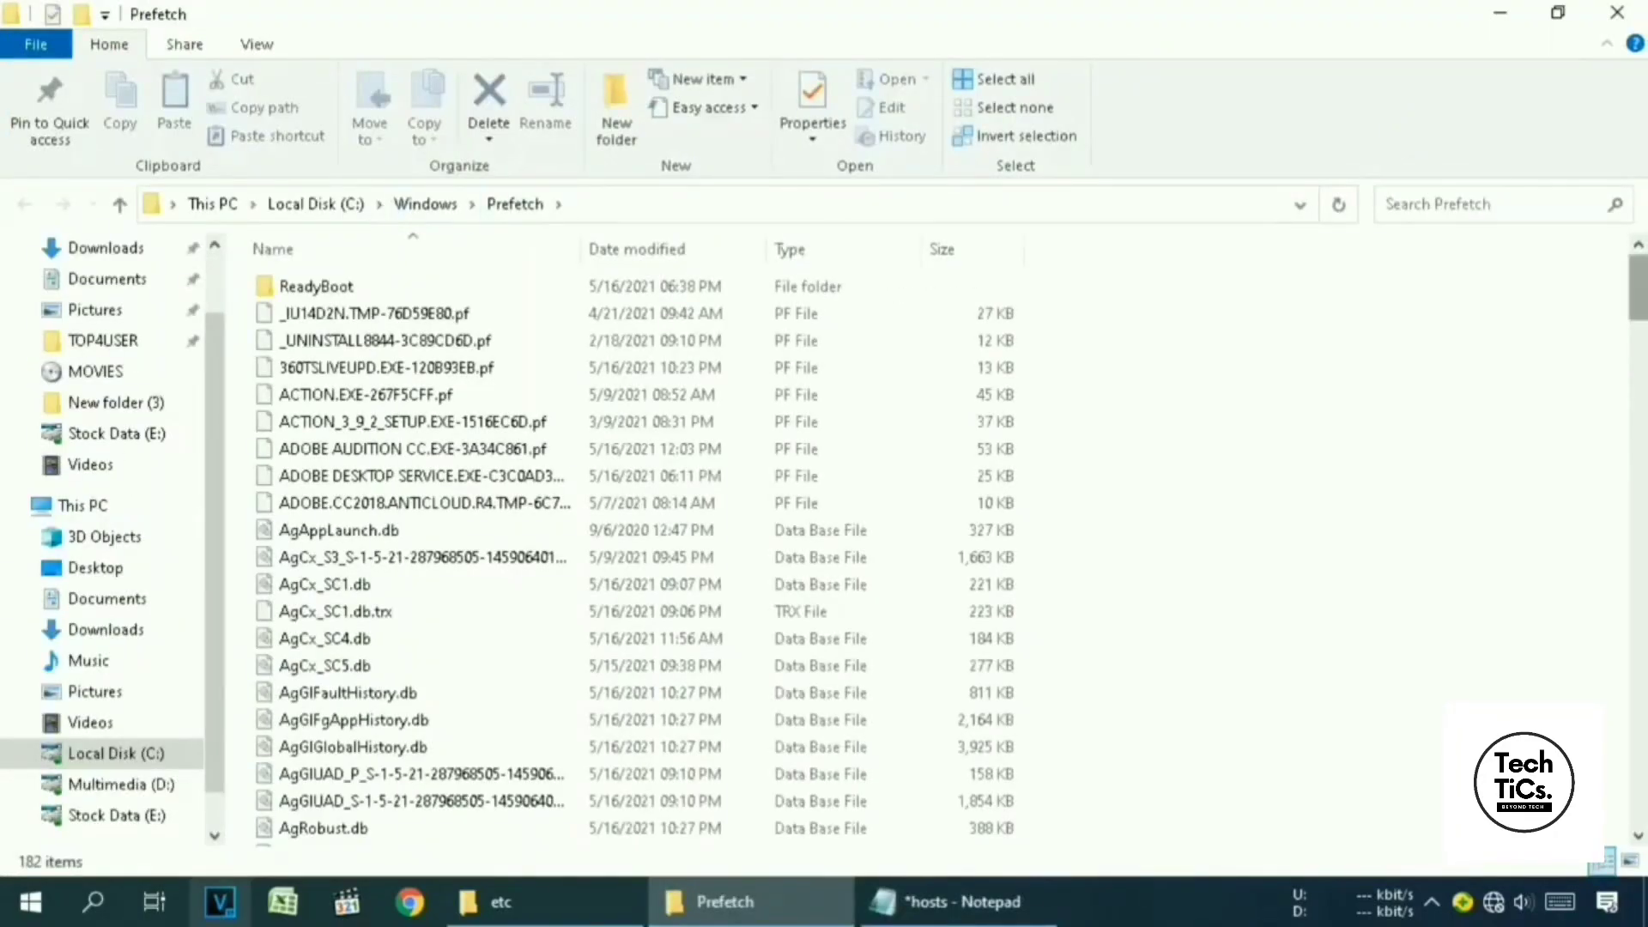
Delete all items in the Prefetch folder, skipping the file that is in use, and close the folder window.
scroll(1256, 358, "down", 5)
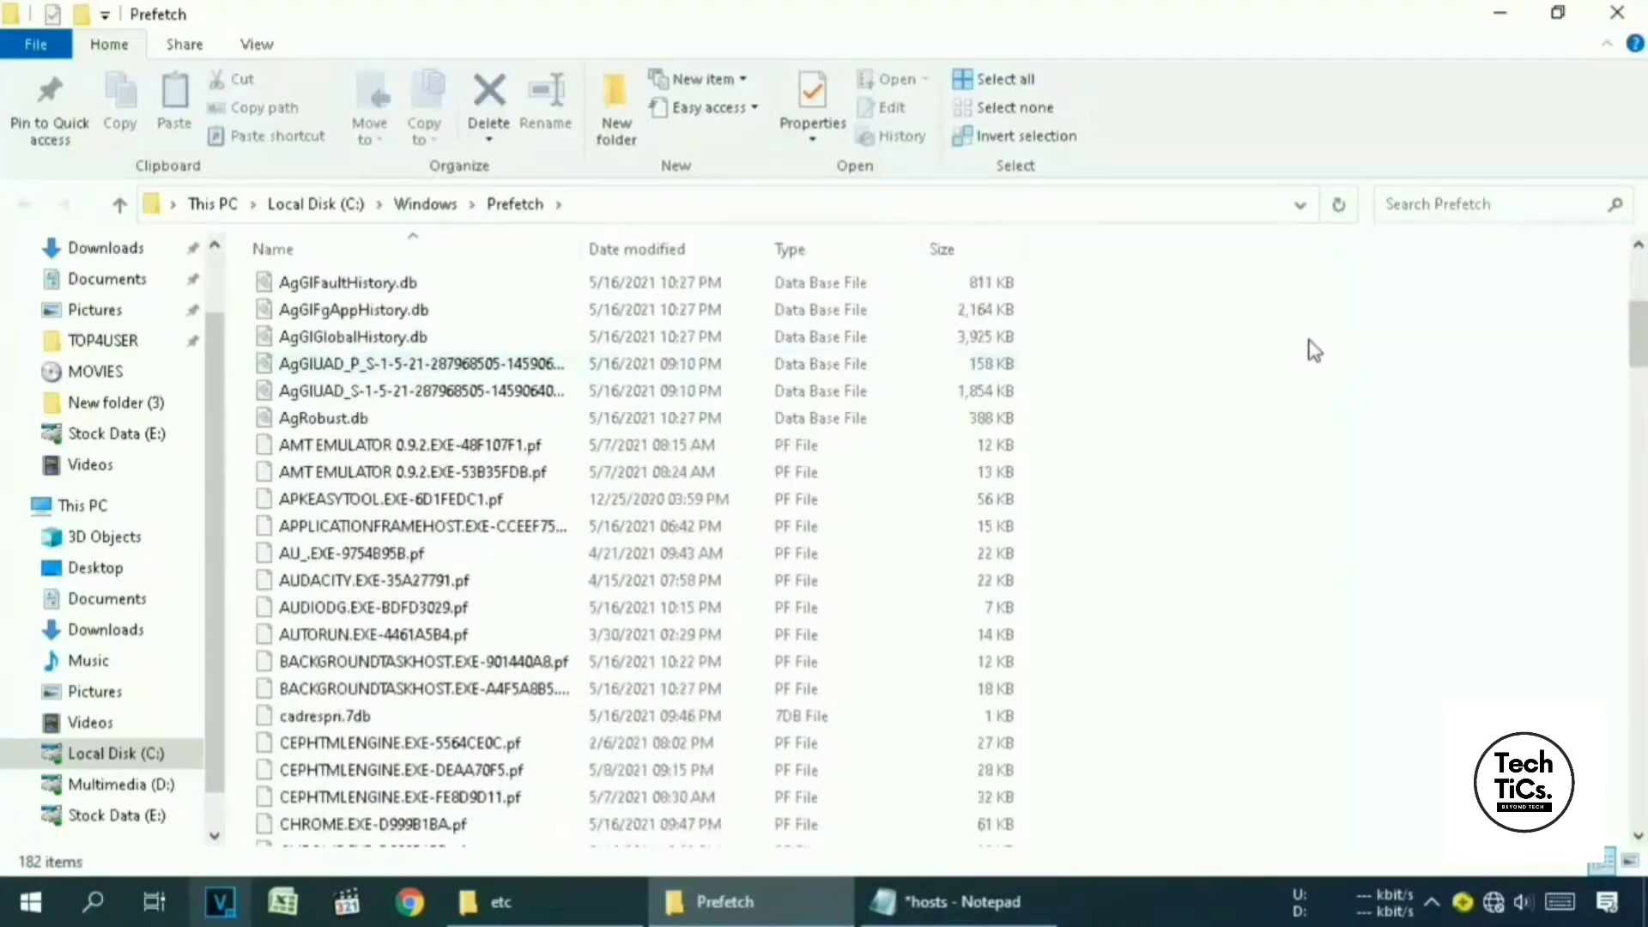
key("ctrl+a")
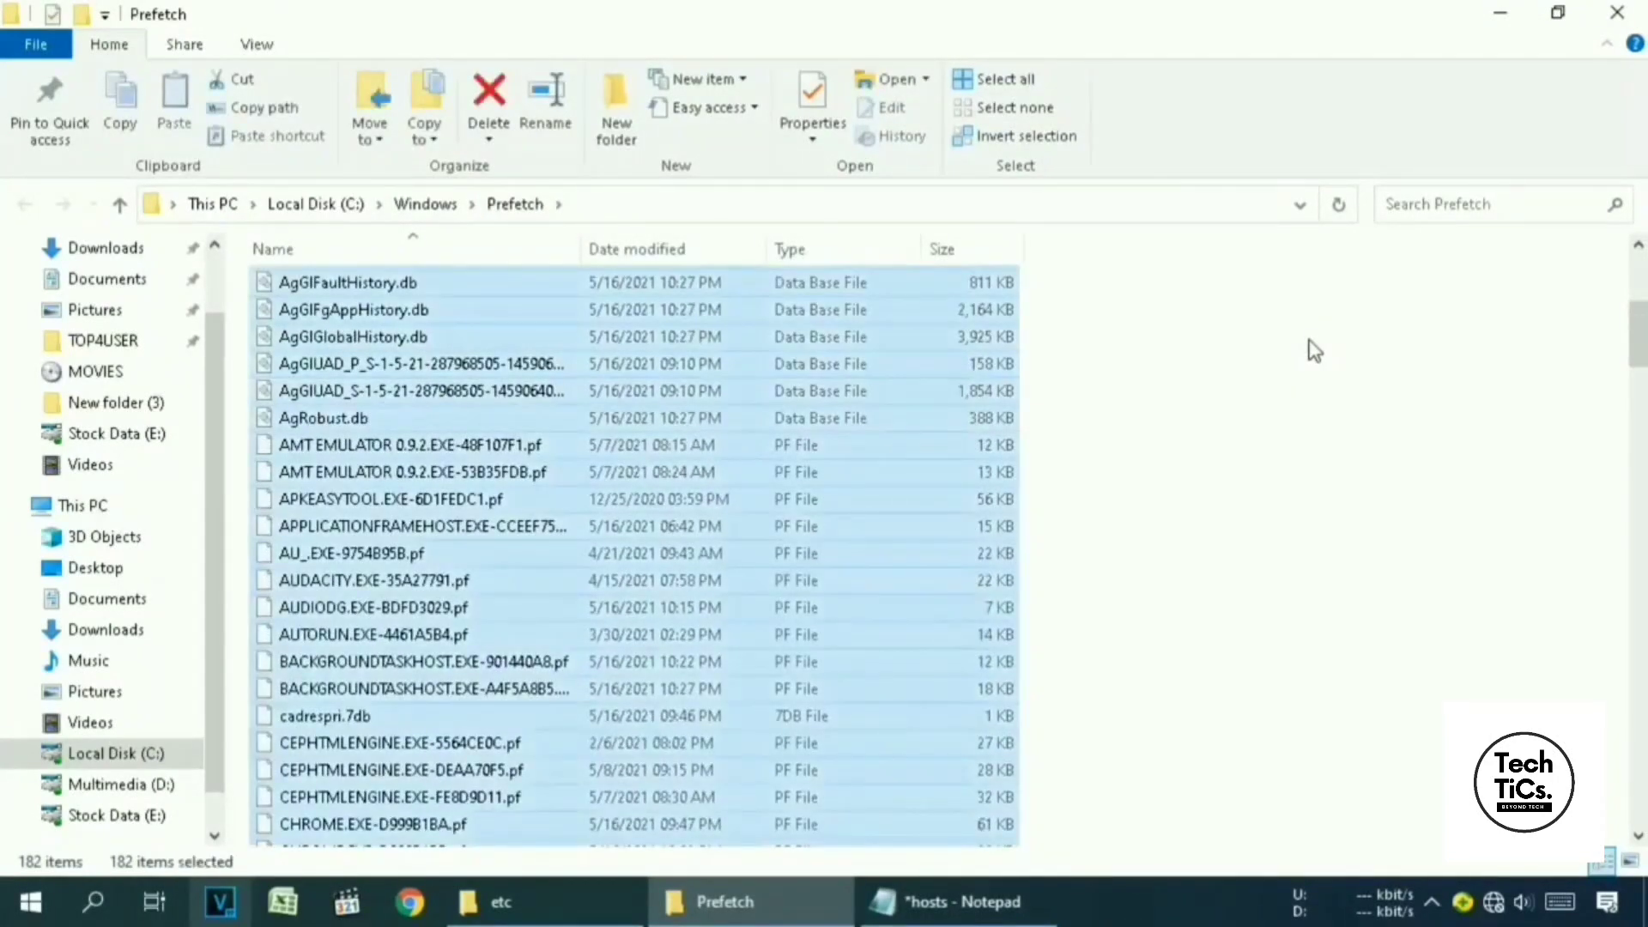
key("Delete")
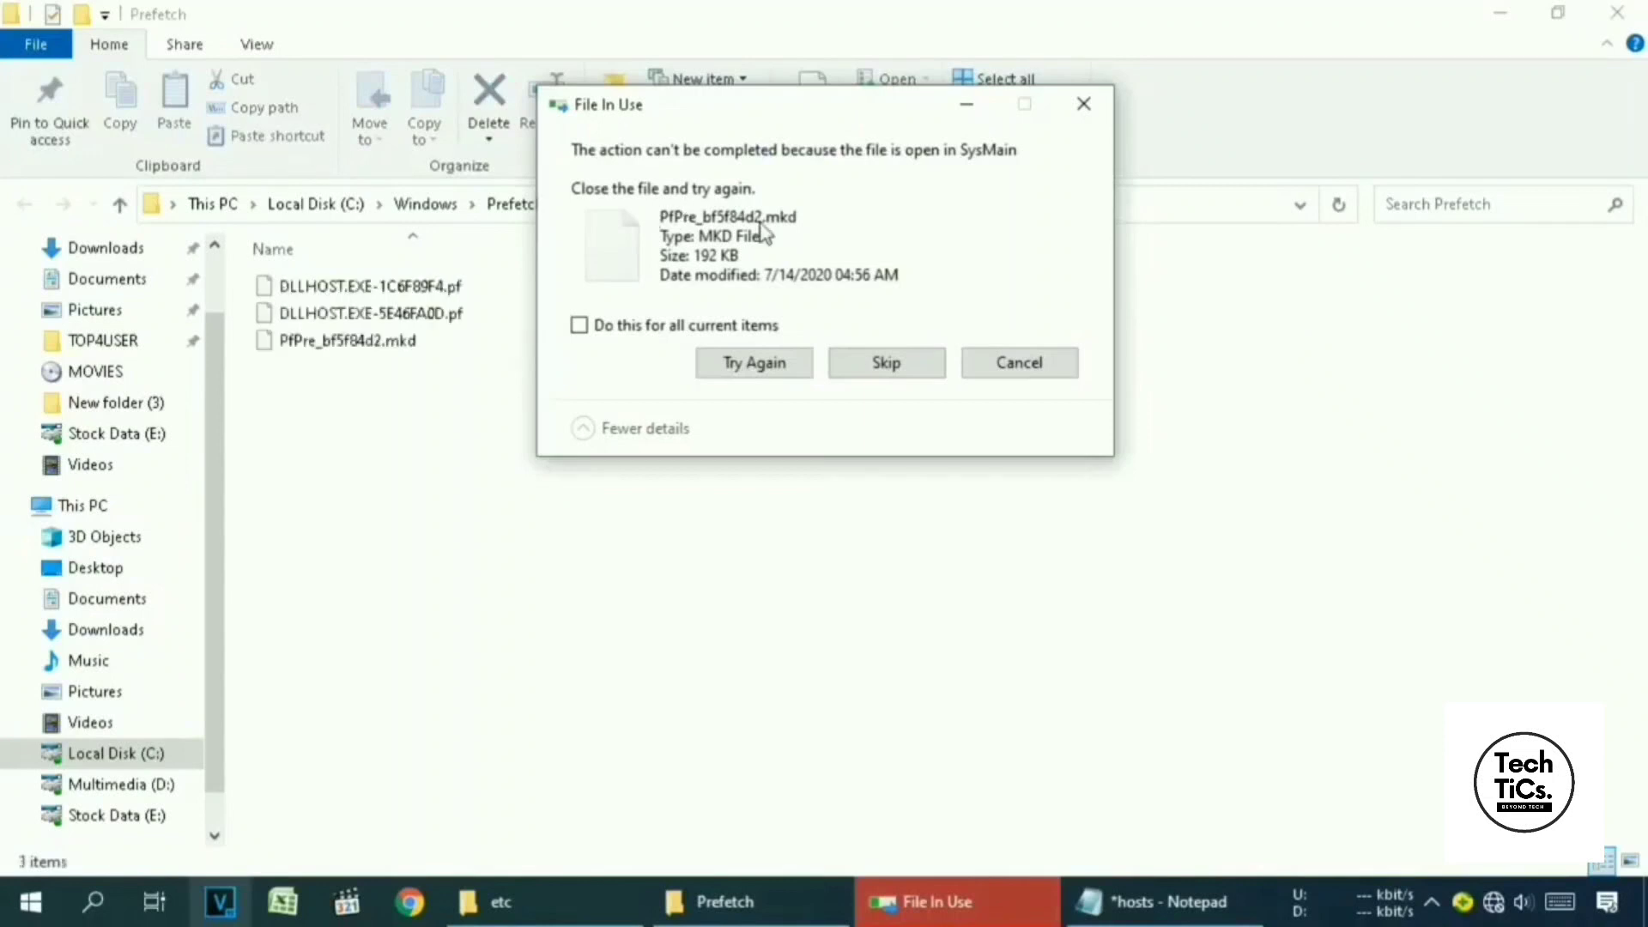
left_click(897, 363)
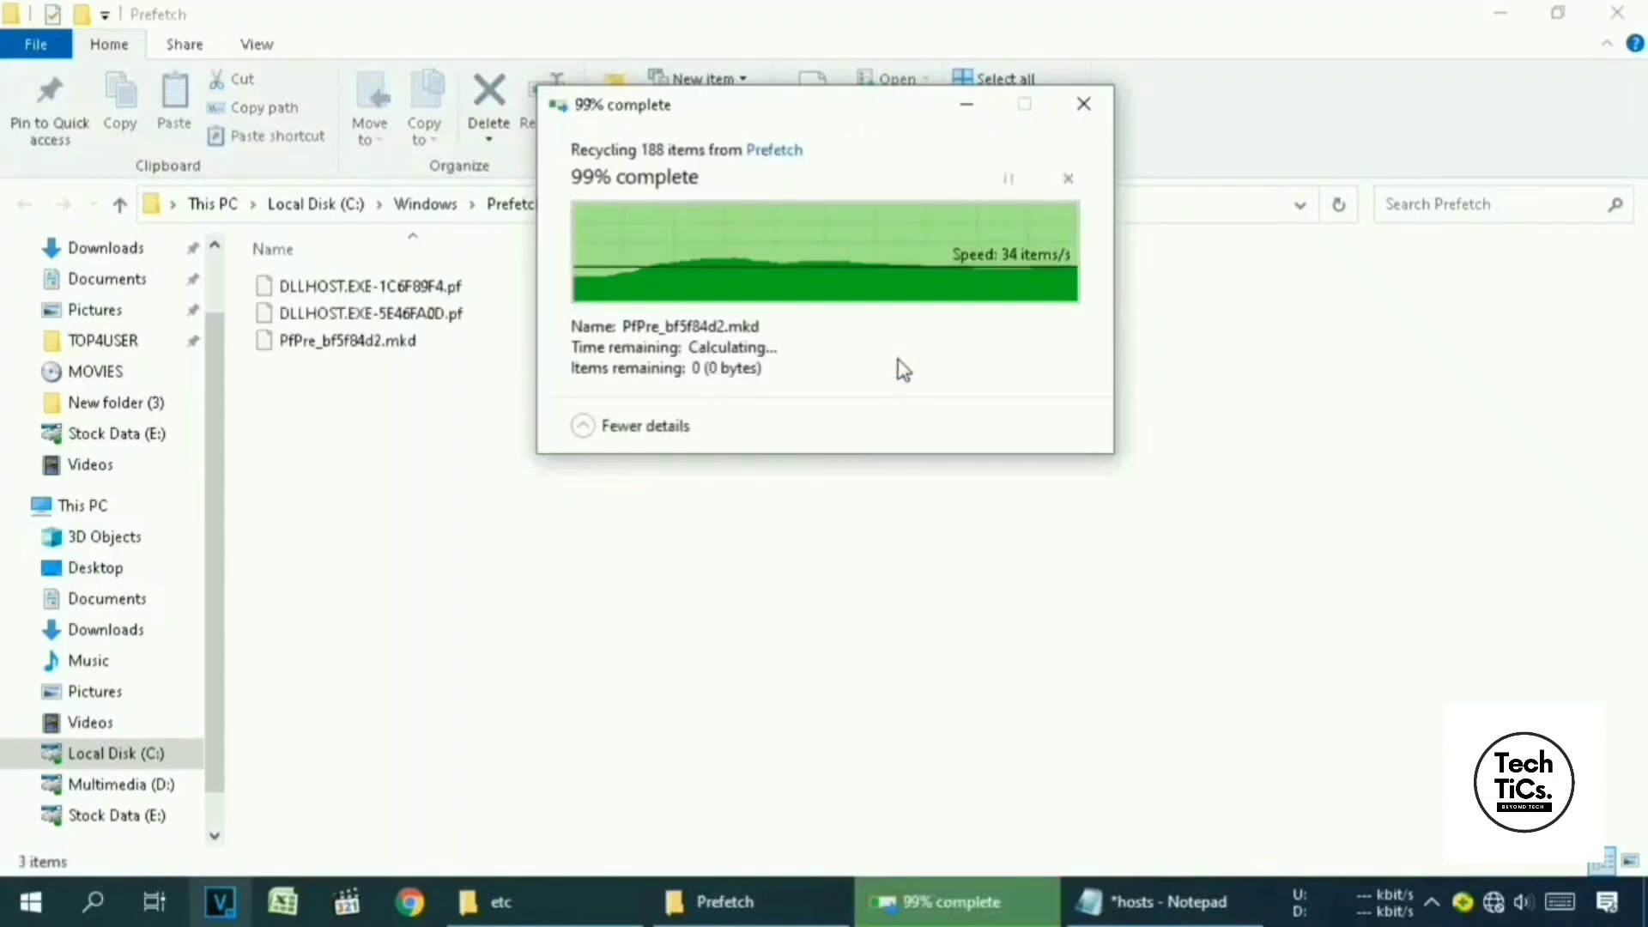
left_click(1617, 12)
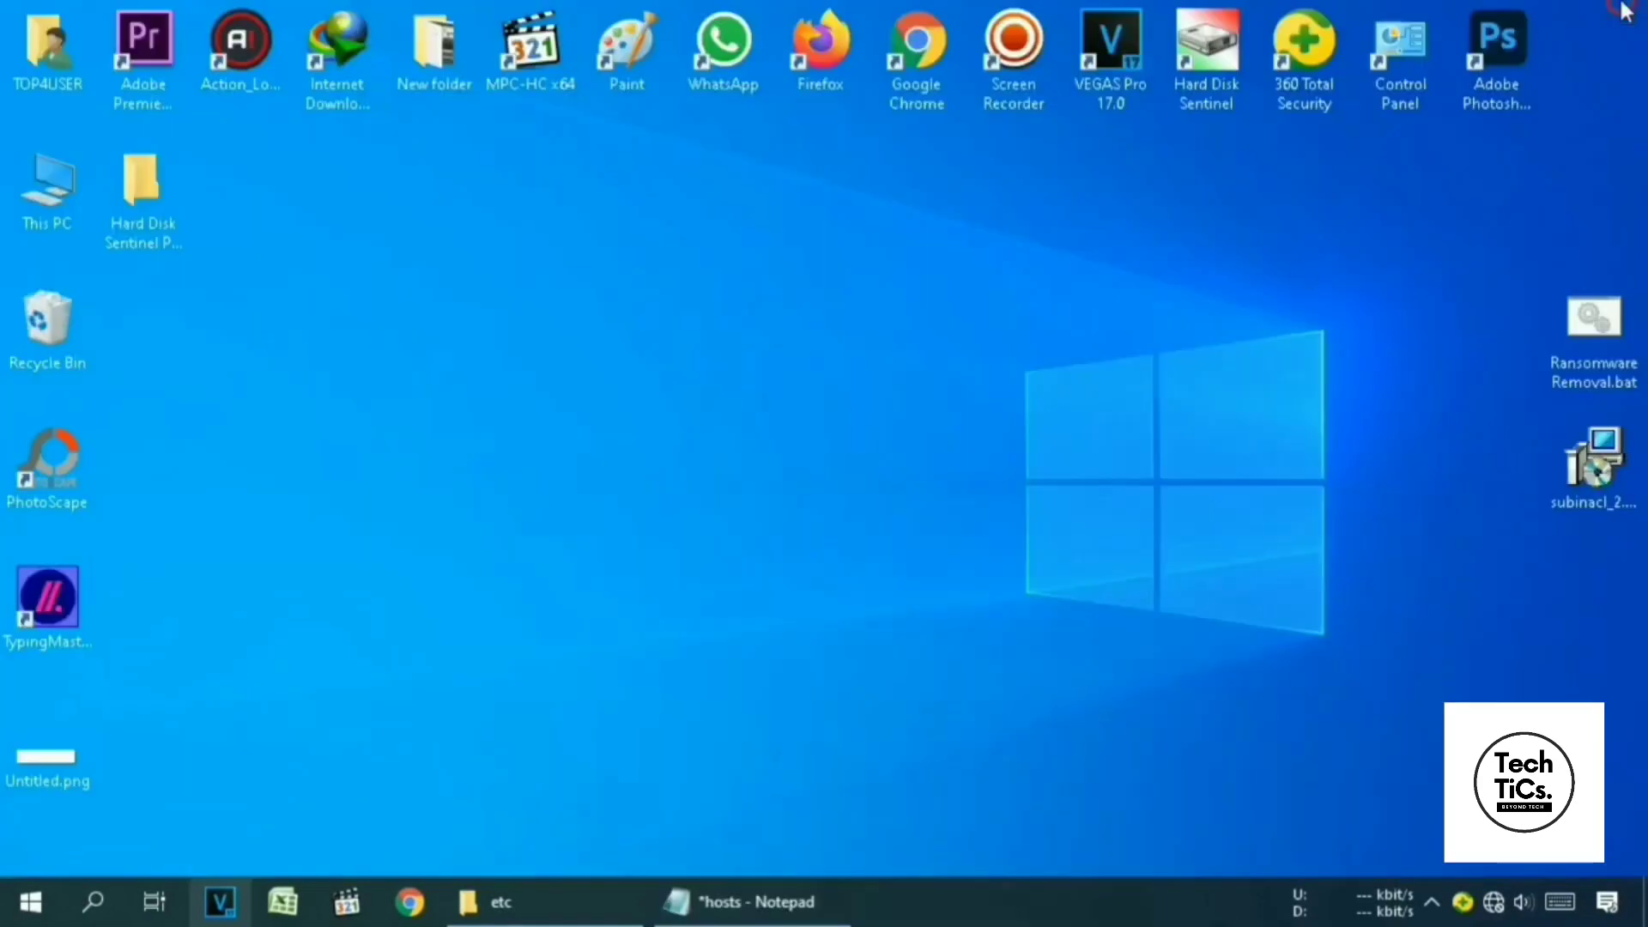
Open the Run dialog again and run %temp% to open the user's Temp folder.
left_click(93, 901)
type("run")
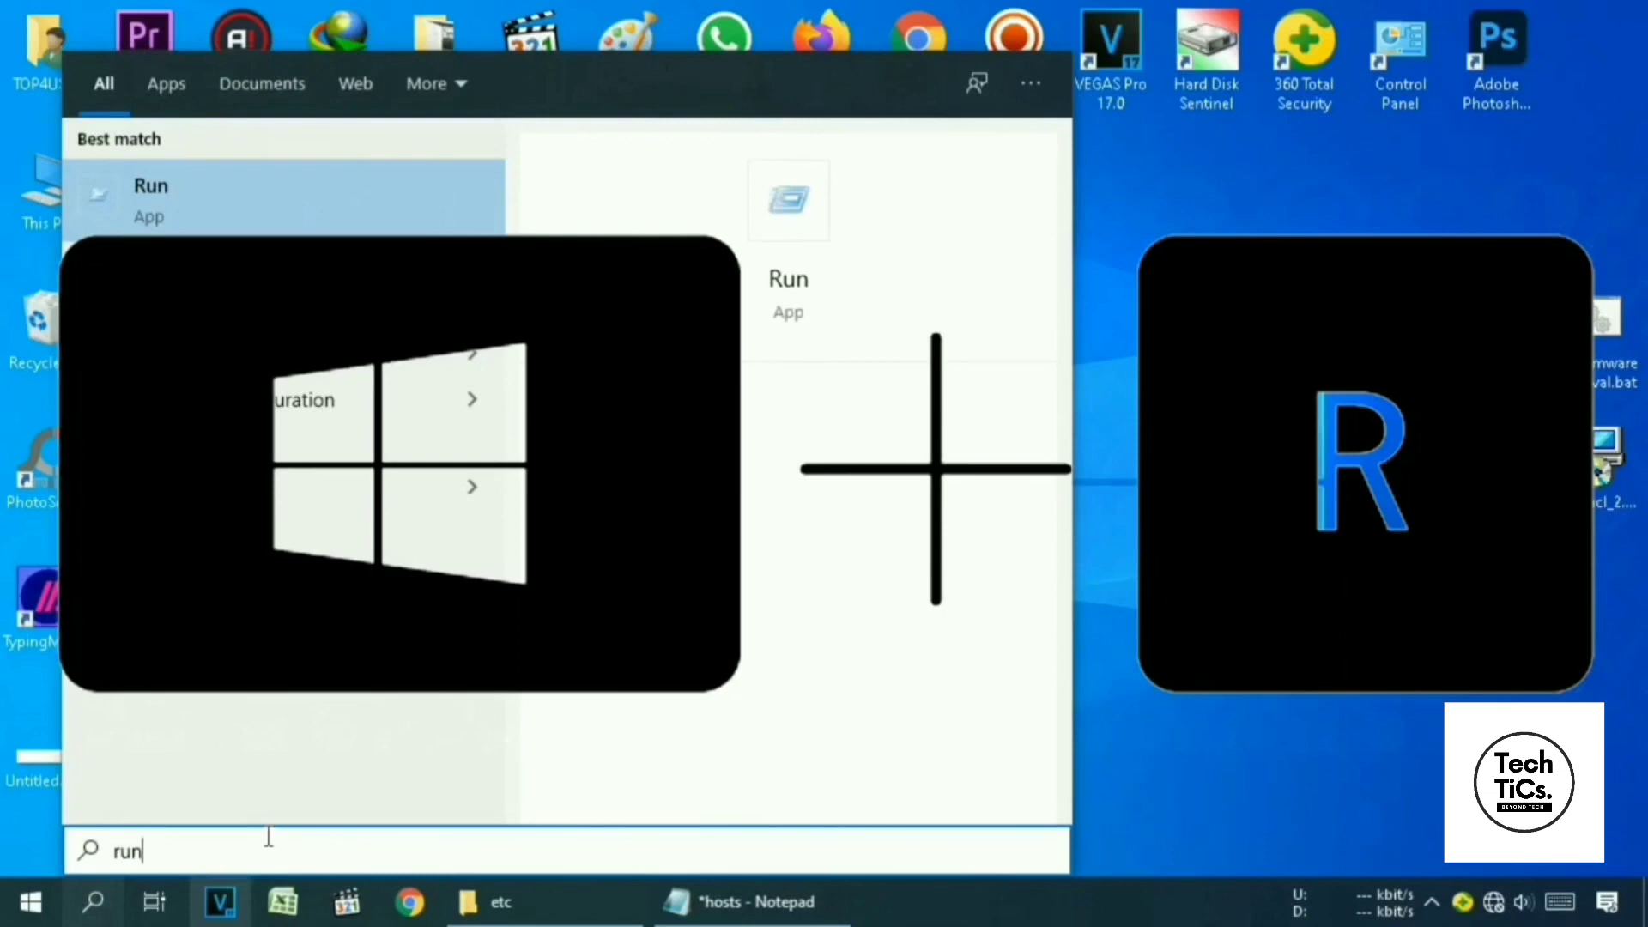
key("Return")
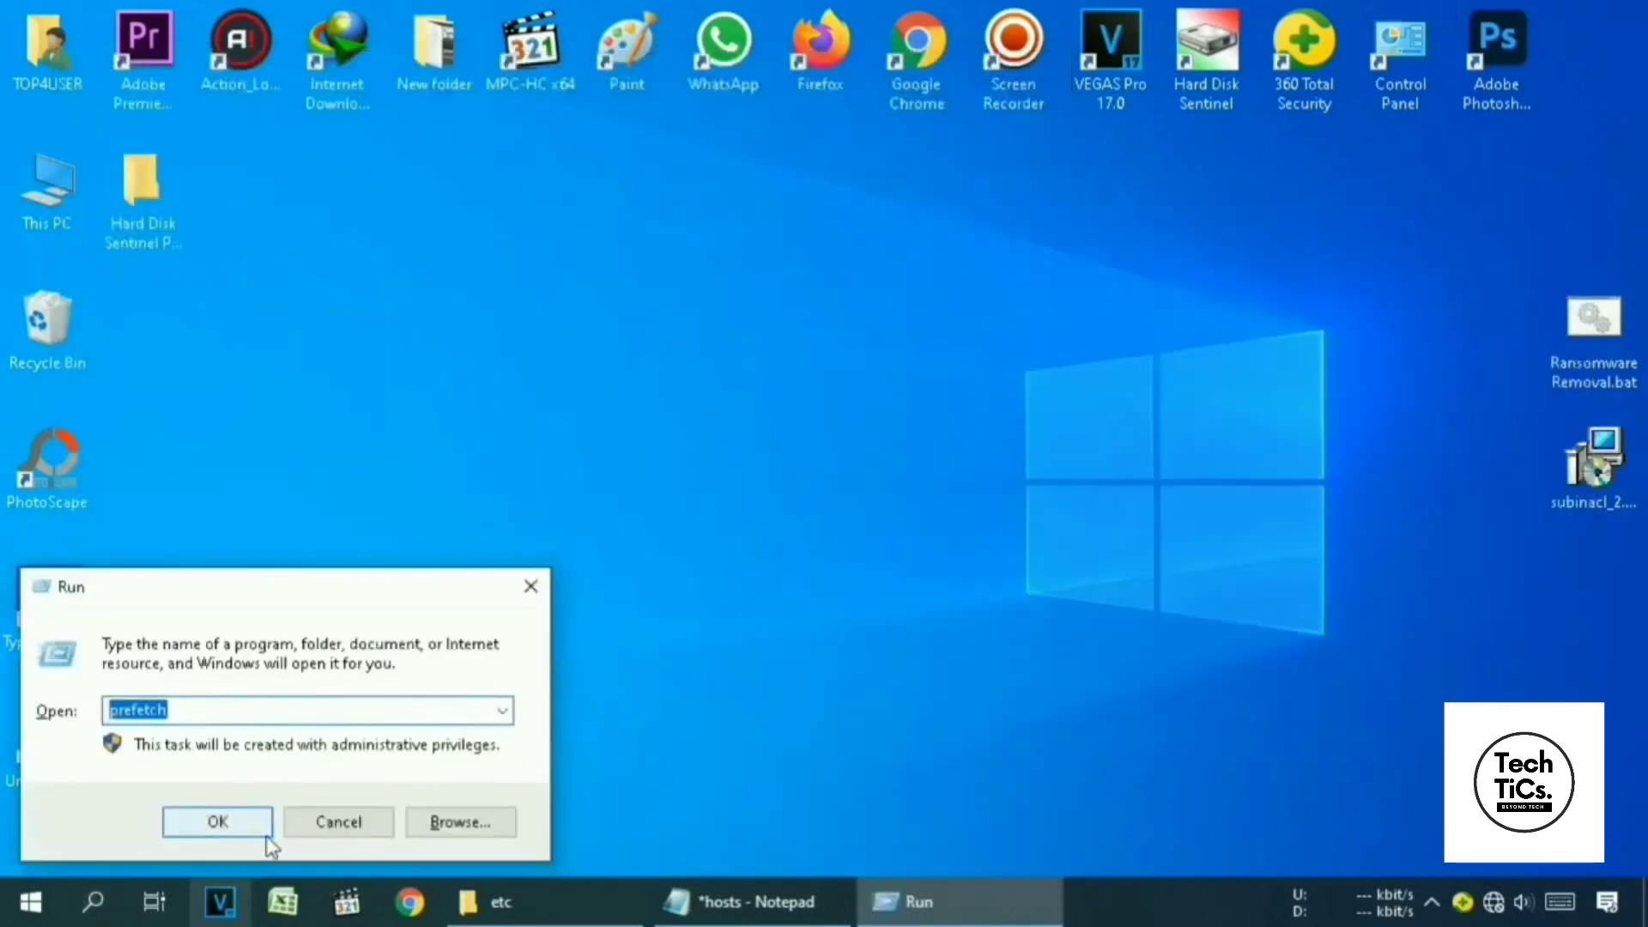
type("%")
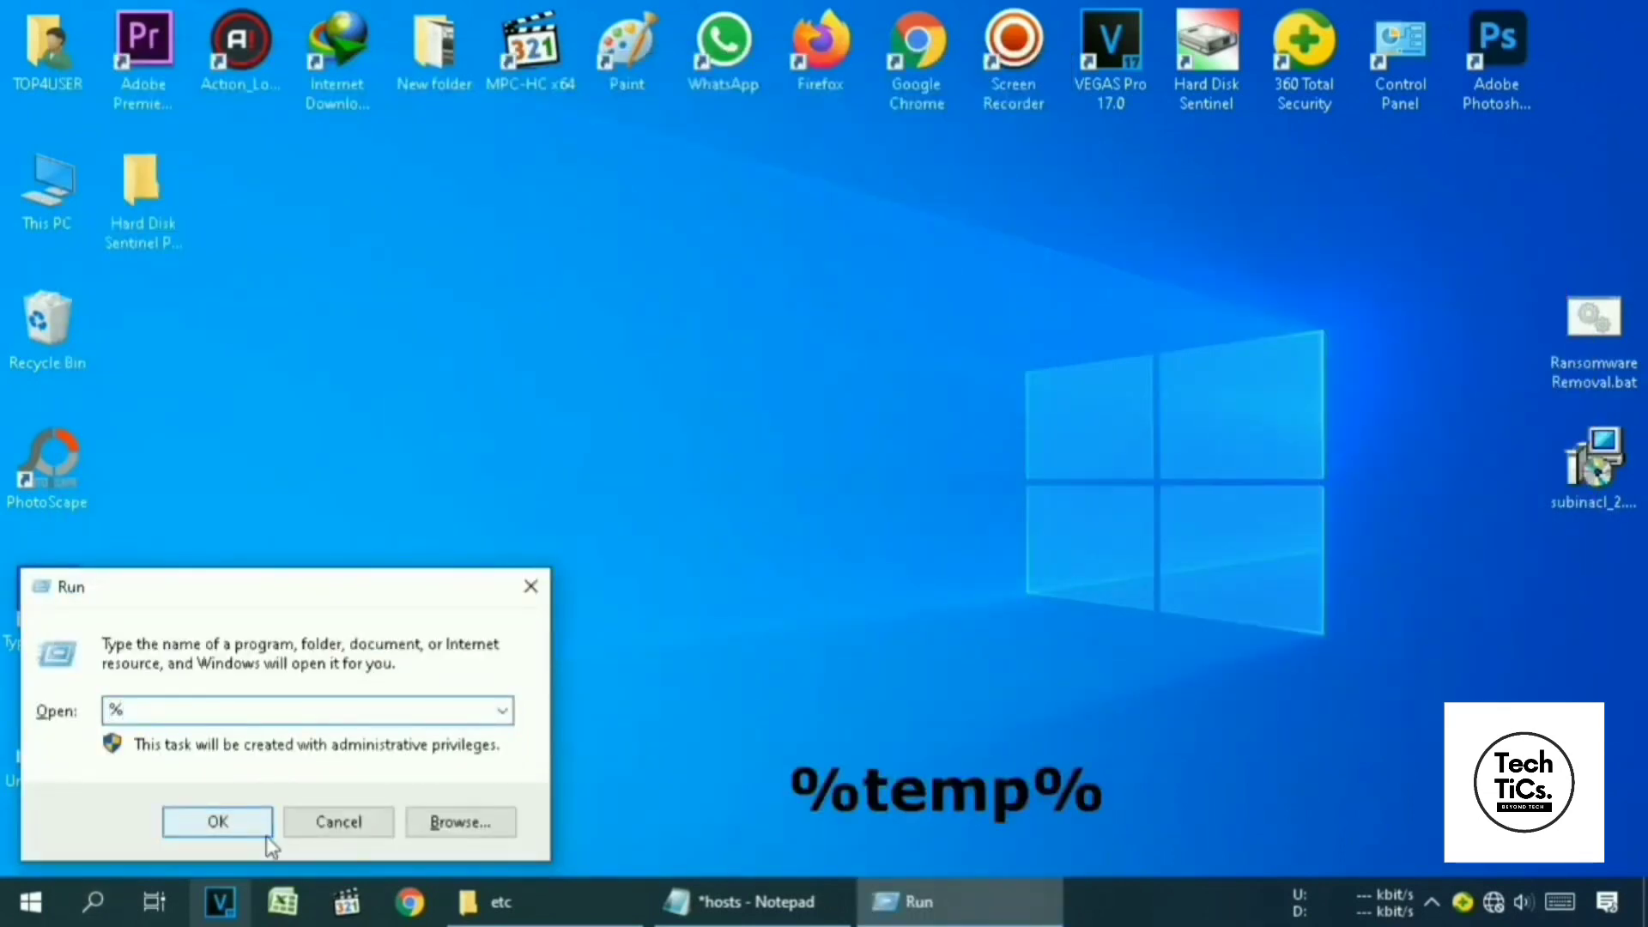
type("temp%")
key("Return")
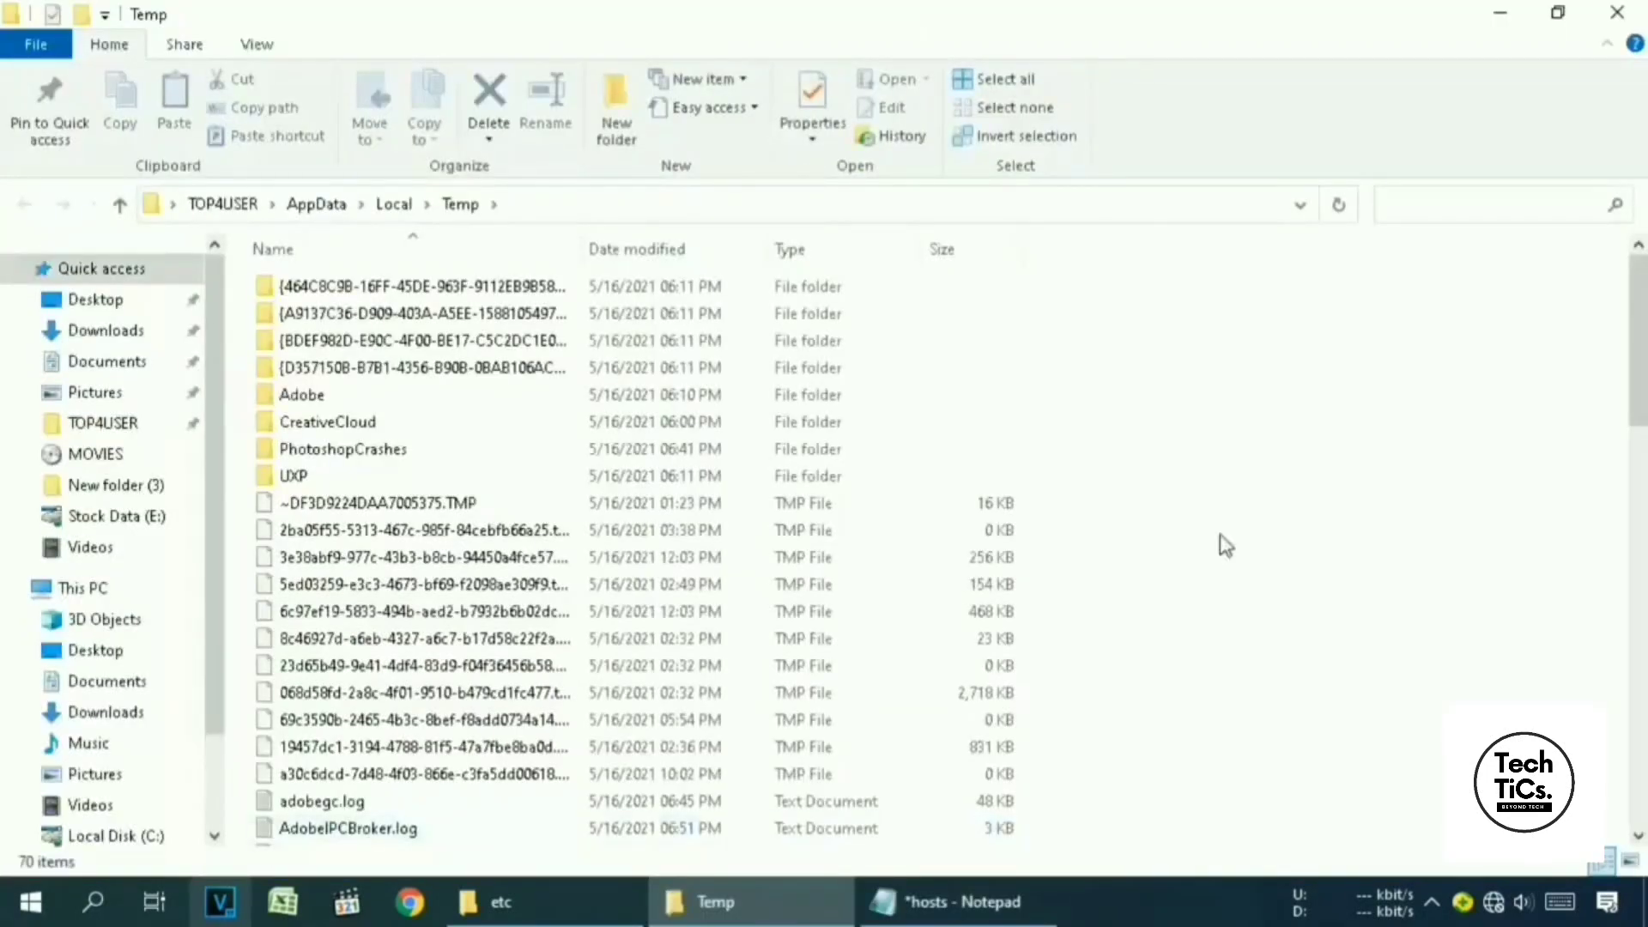
Delete all items in the Temp folder, skipping every item that is in use, and close the folder window.
key("ctrl+a")
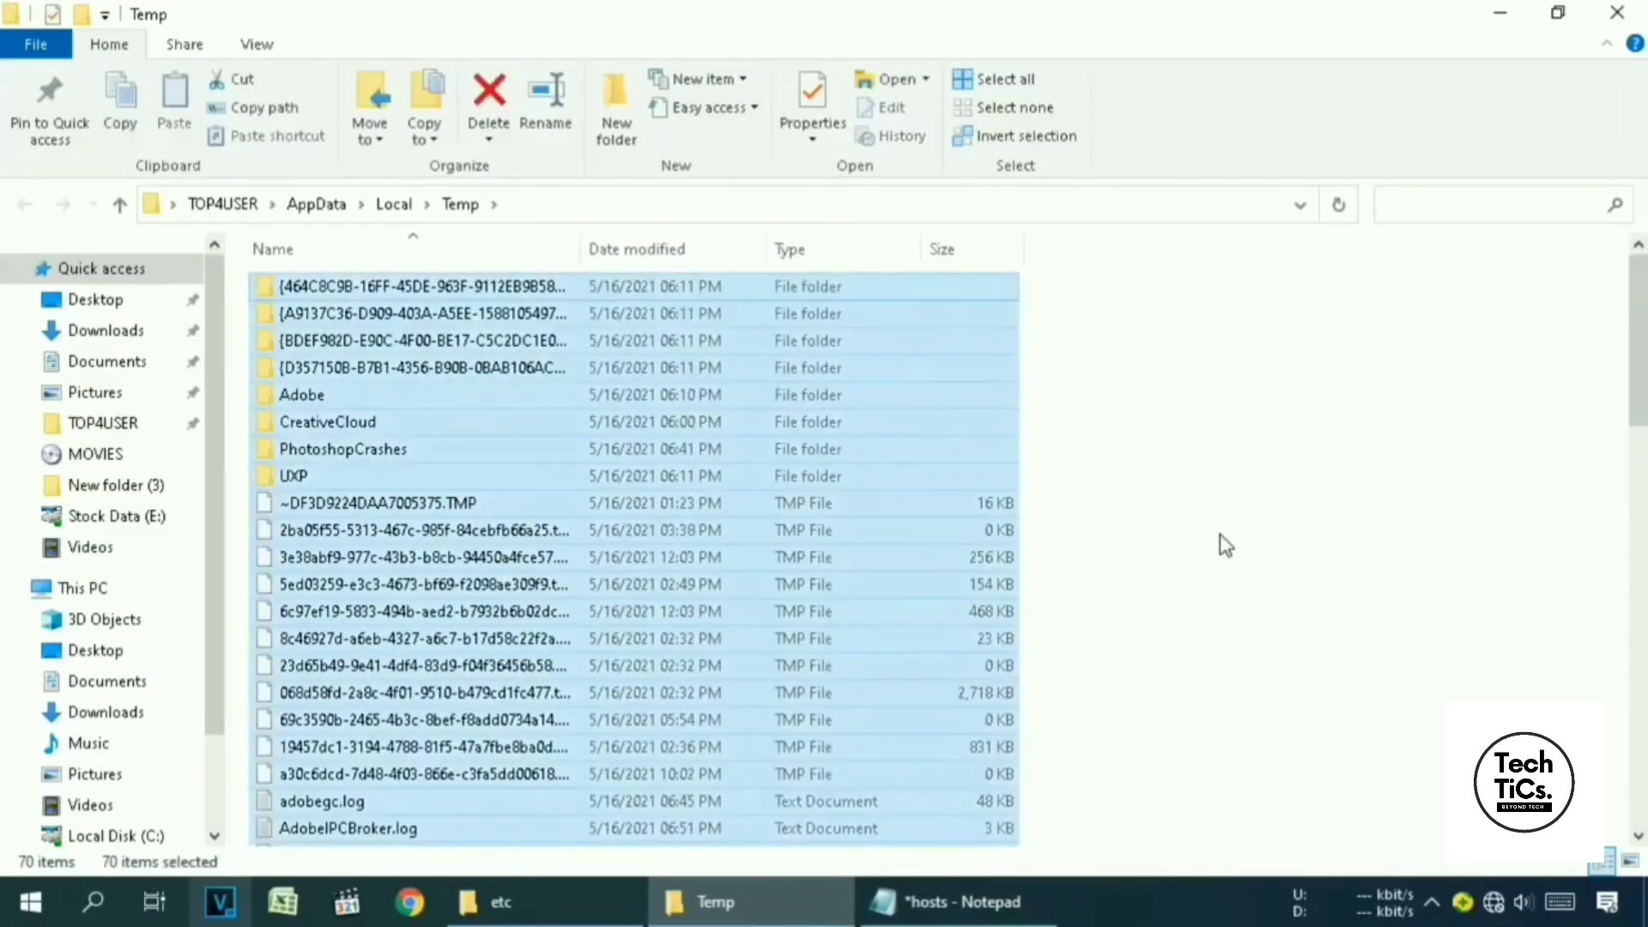
key("Delete")
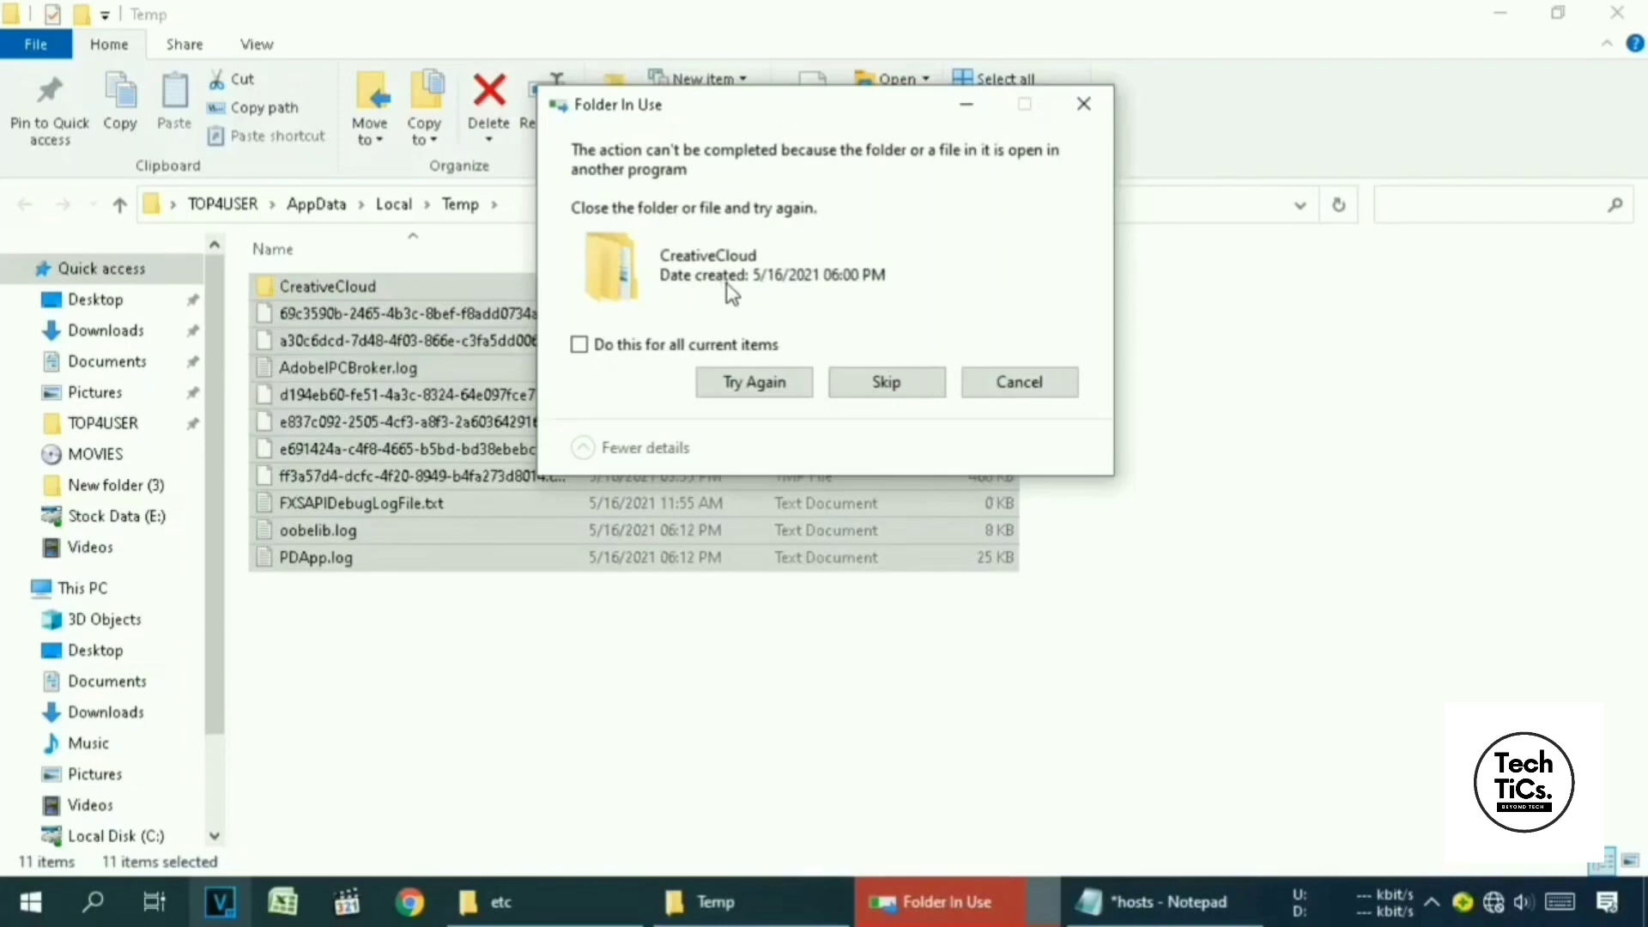
left_click(889, 384)
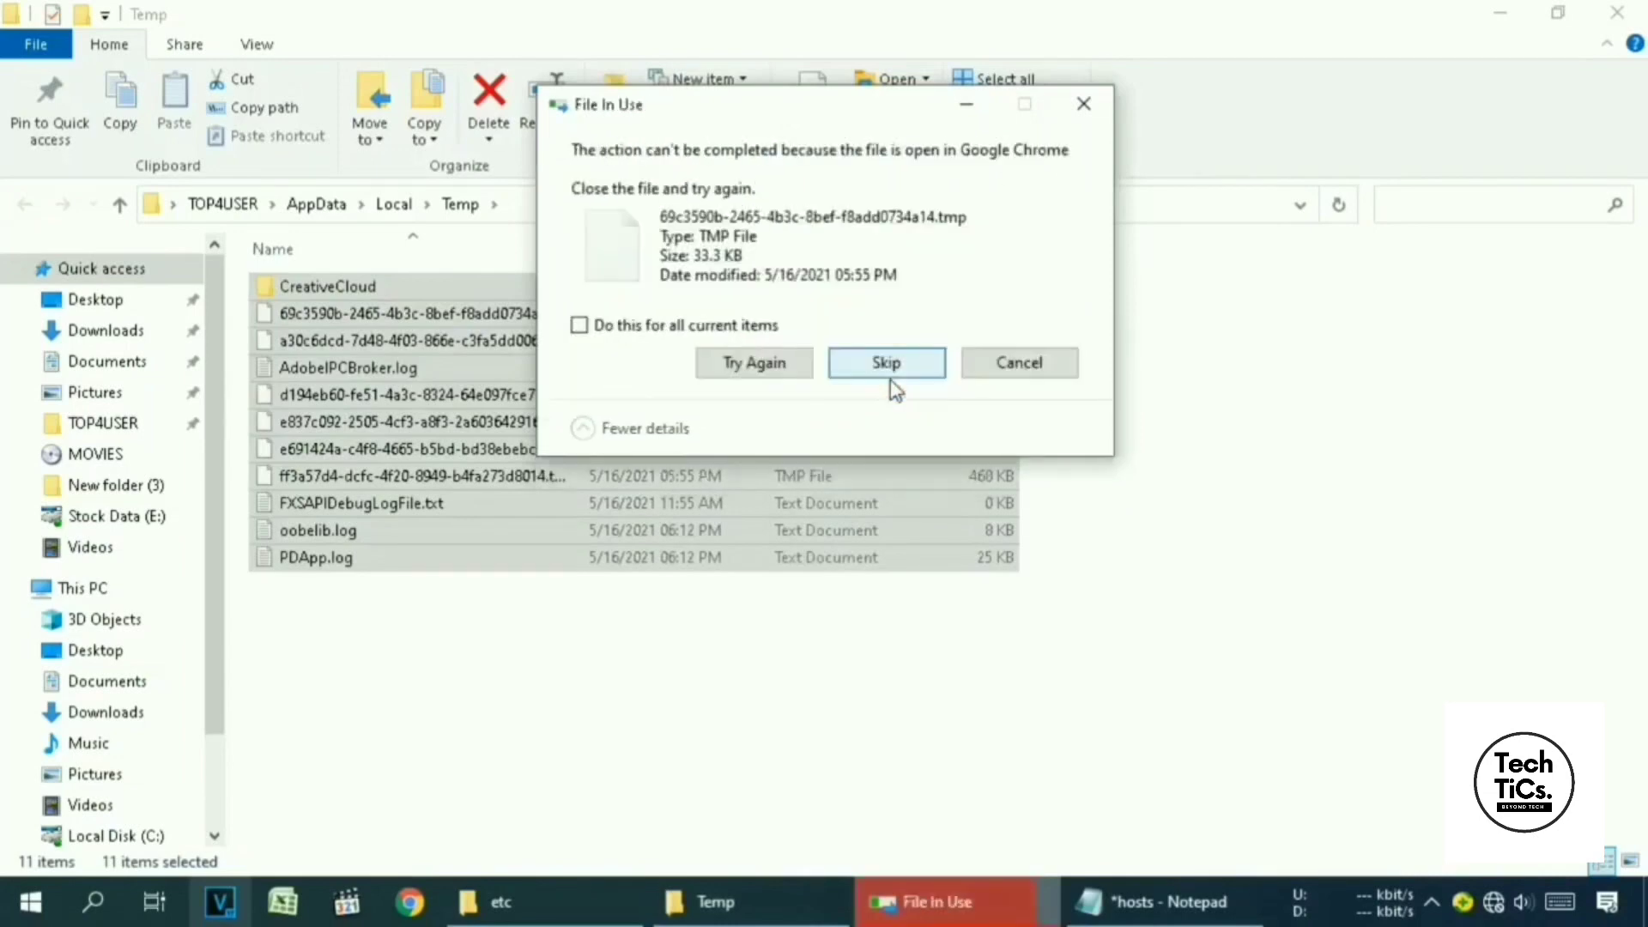
left_click(598, 326)
left_click(908, 371)
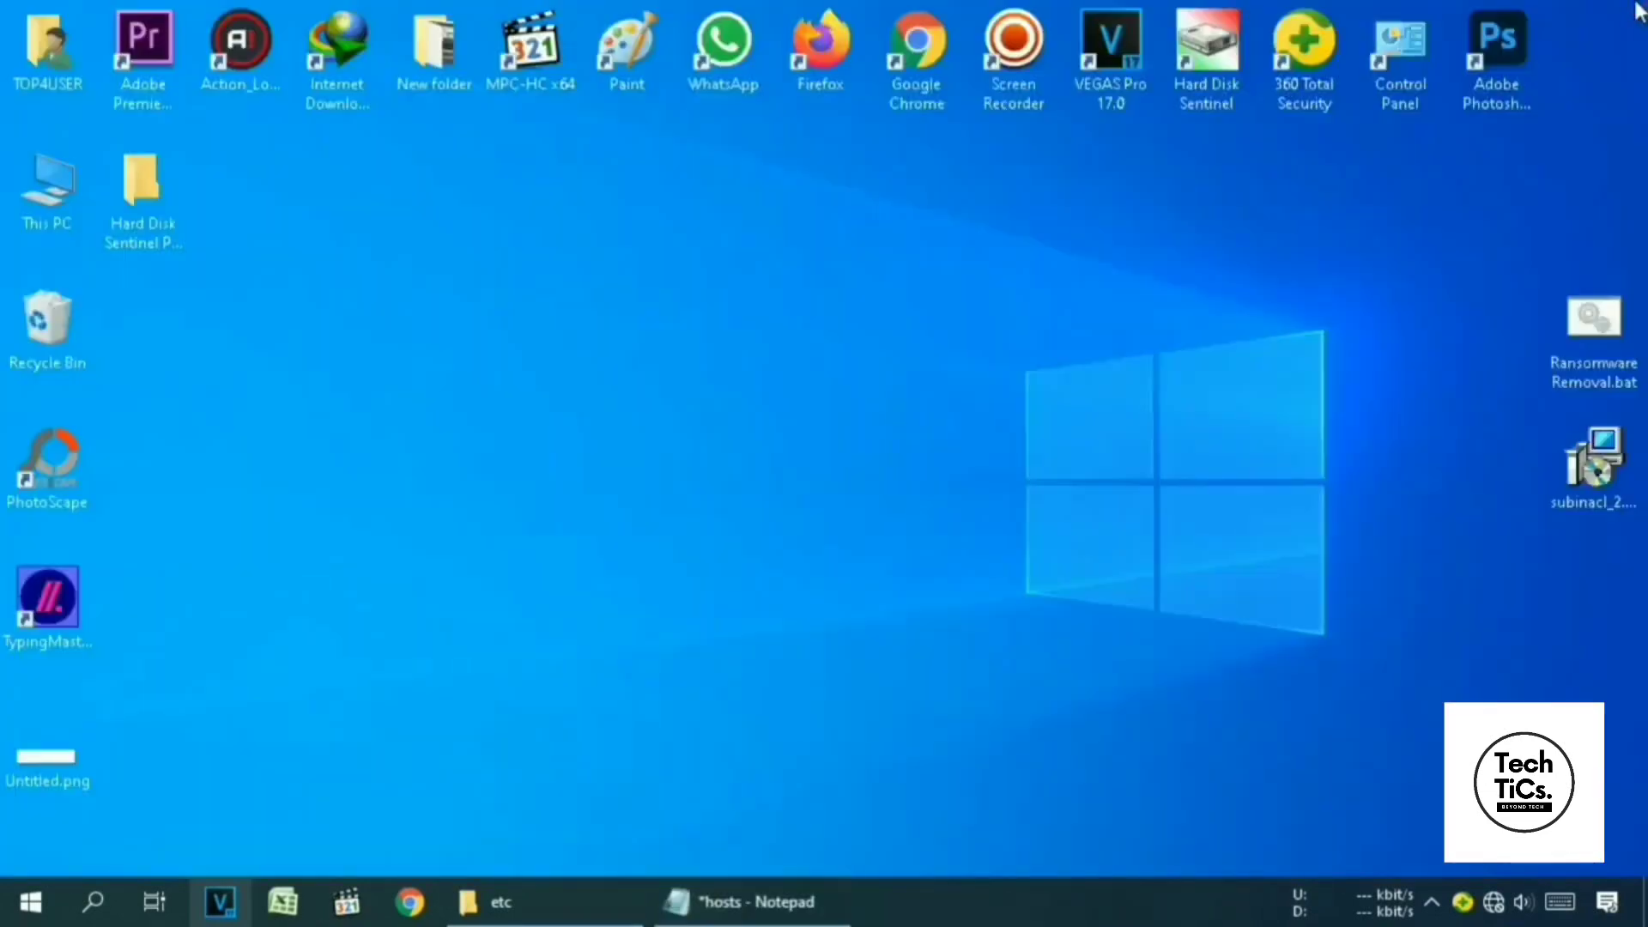
Open Task Manager and maximize its window.
right_click(1072, 888)
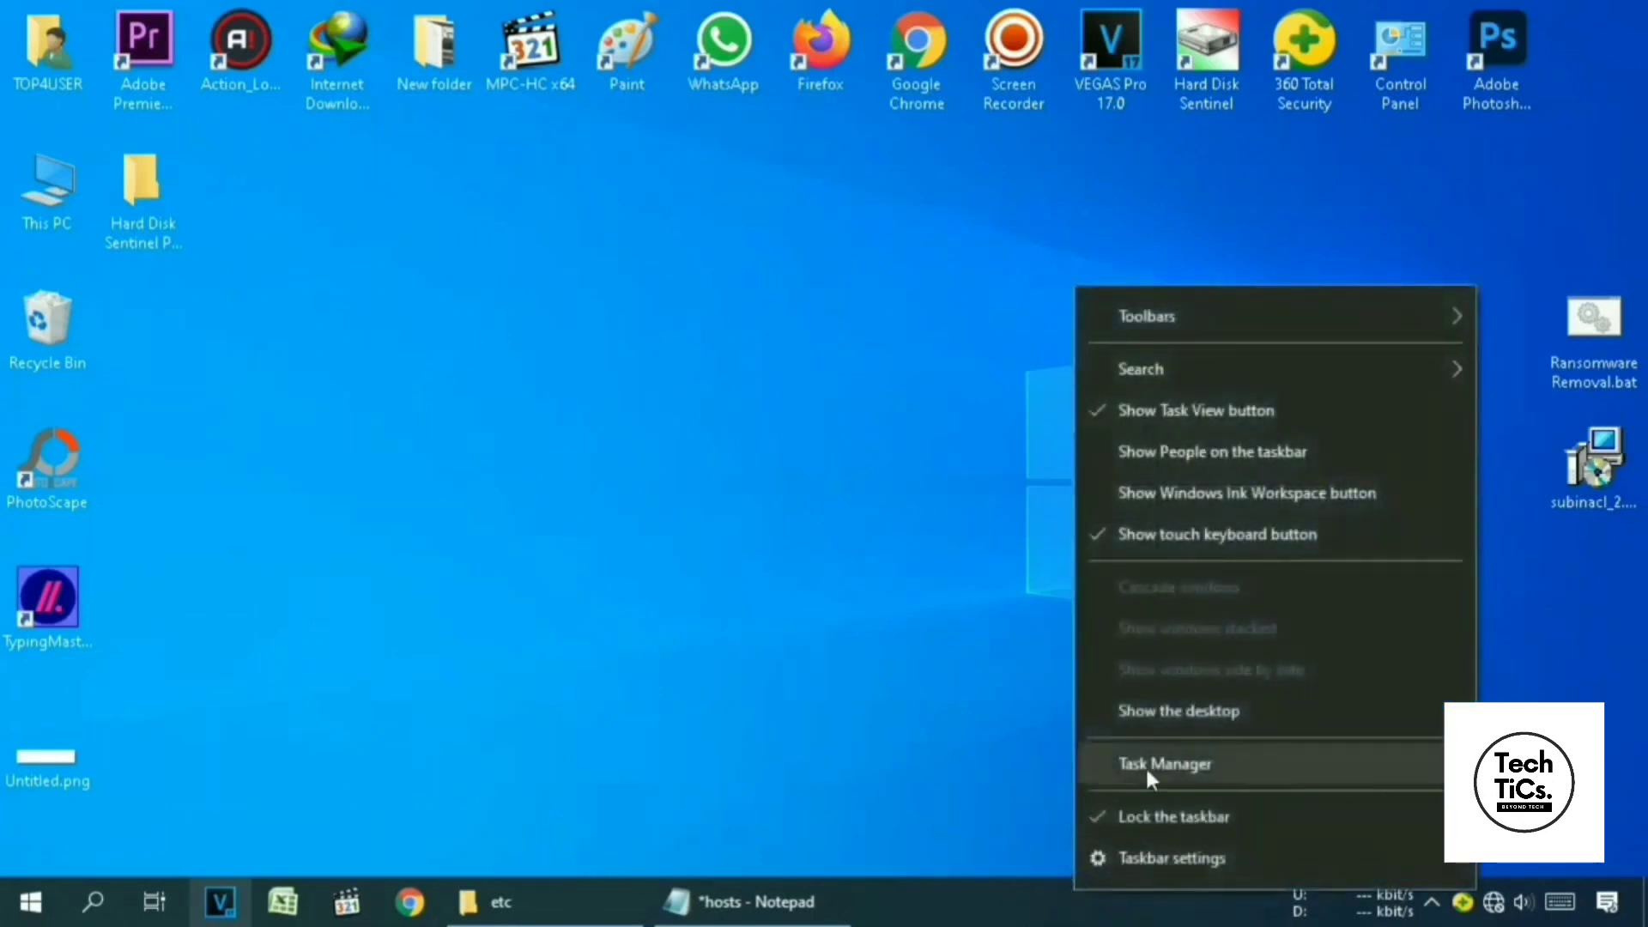
left_click(1209, 762)
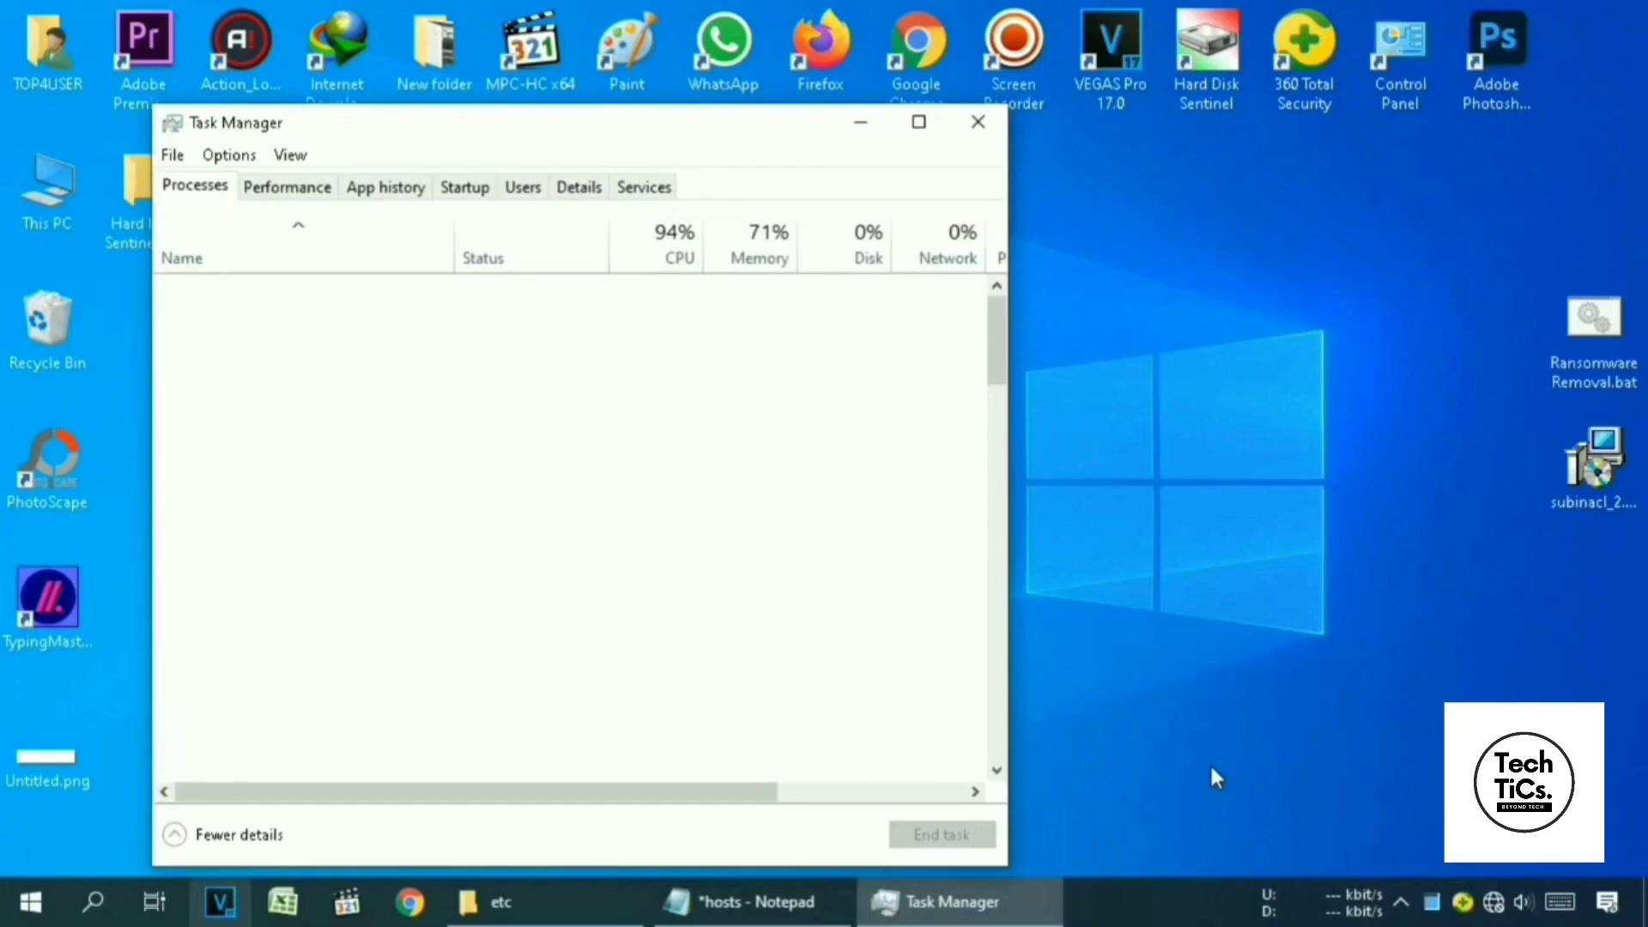
left_click_drag(584, 122, 700, 23)
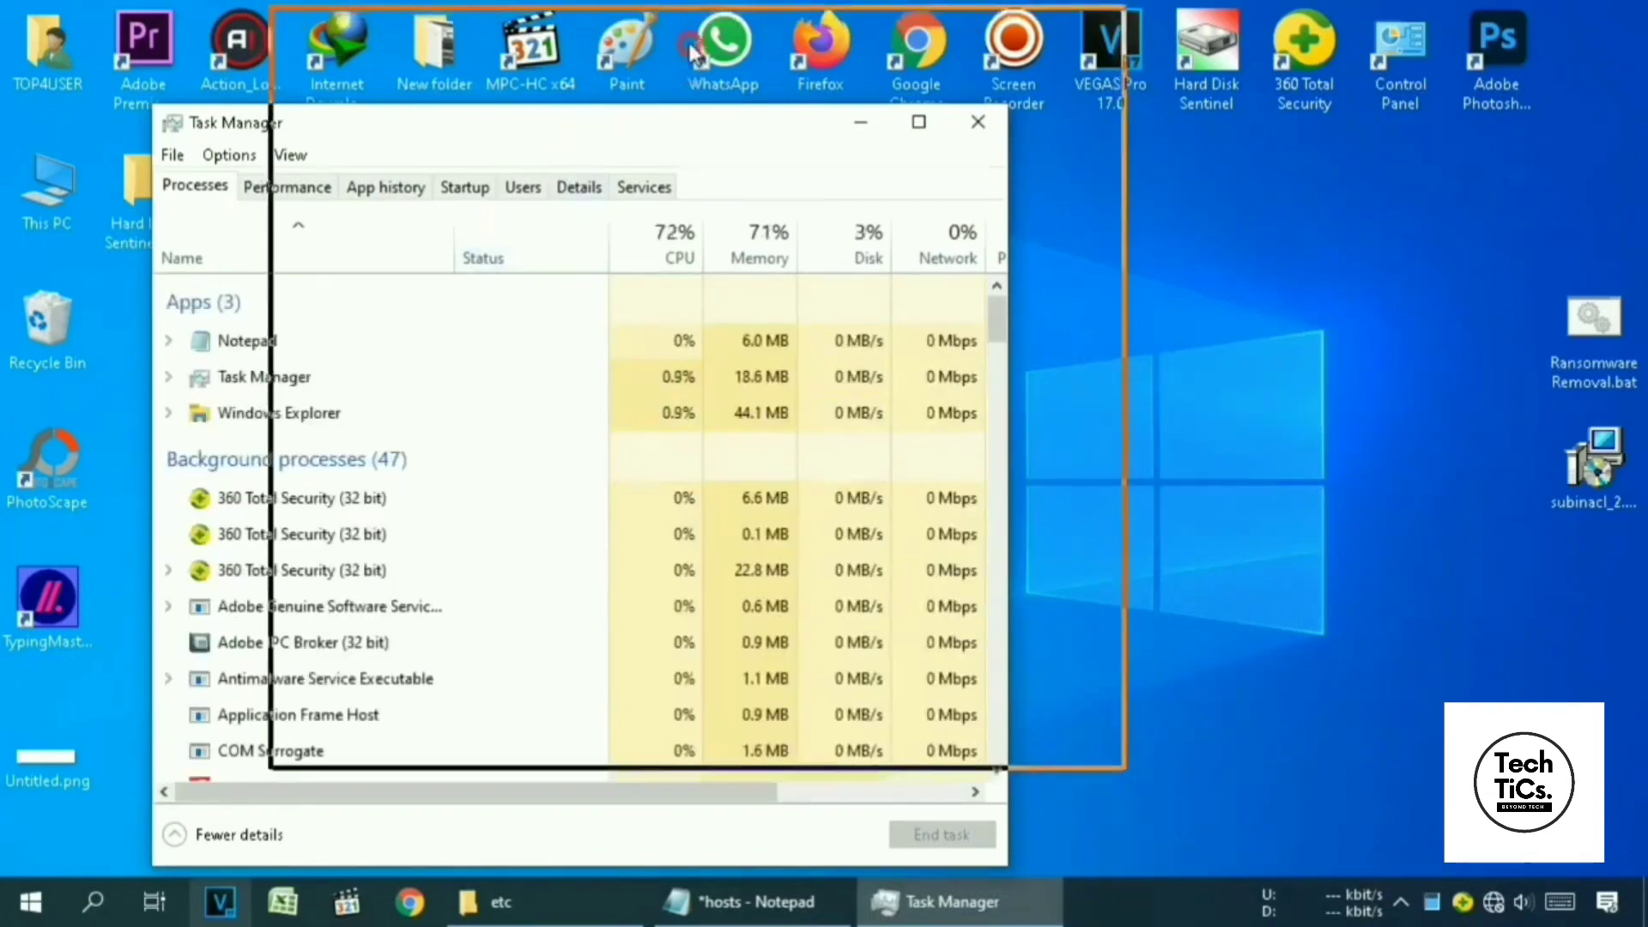
left_click_drag(1114, 216, 1120, 239)
left_click(1034, 22)
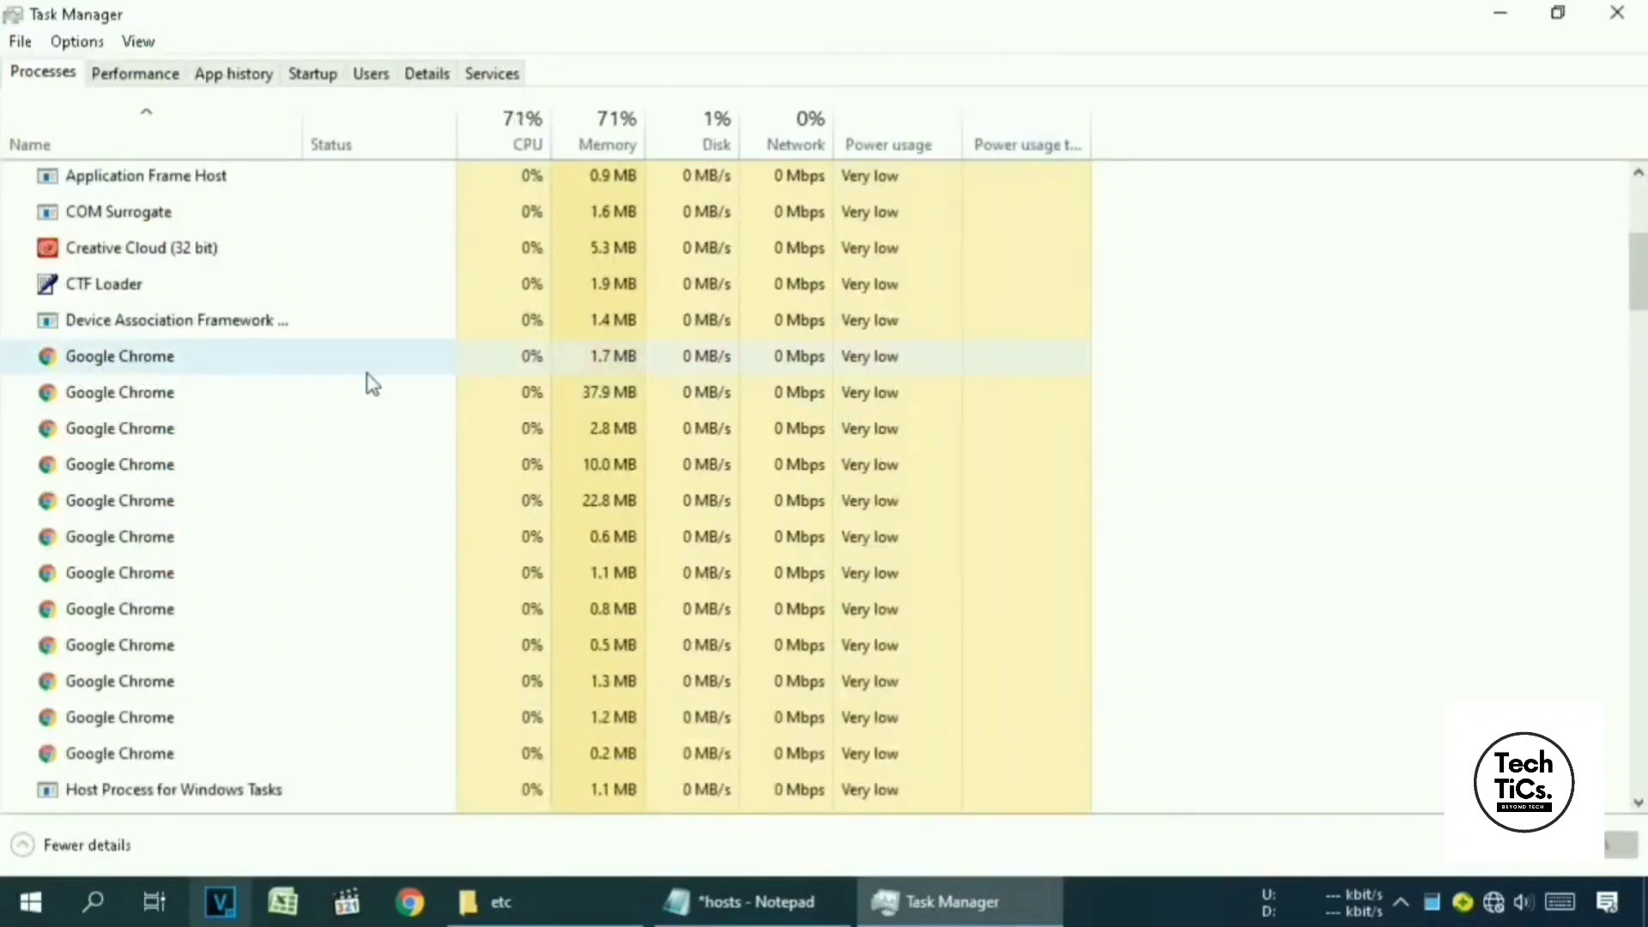
End the Google Chrome background processes one after another, and close Task Manager.
scroll(652, 412, "down", 1)
scroll(651, 405, "down", 2)
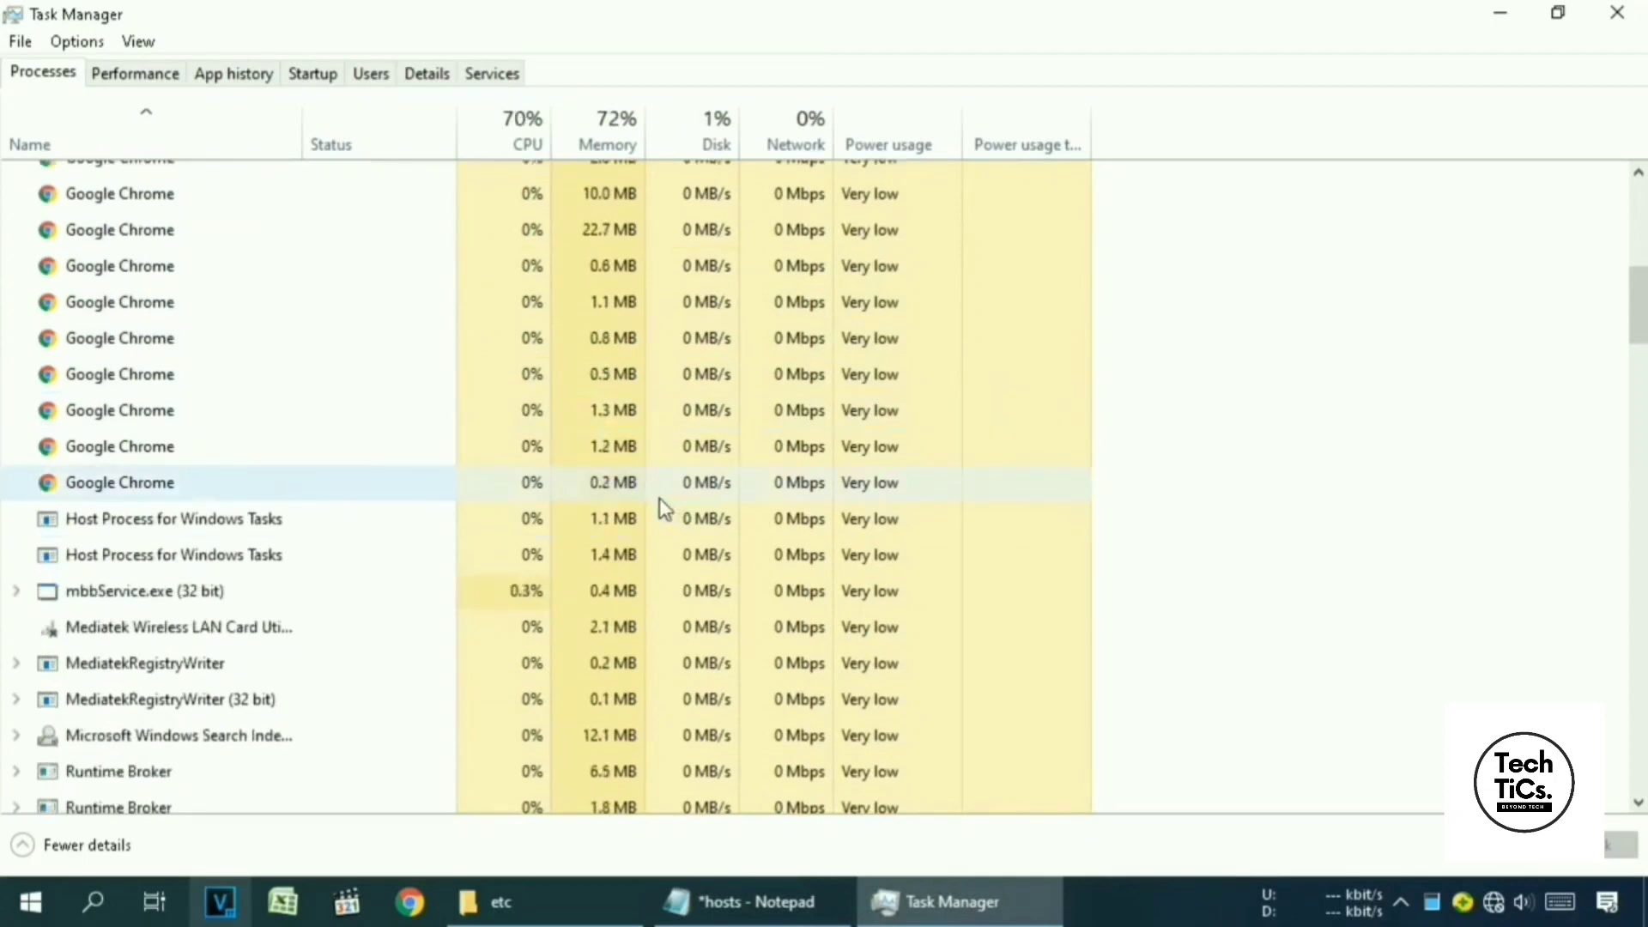
scroll(154, 478, "up", 1)
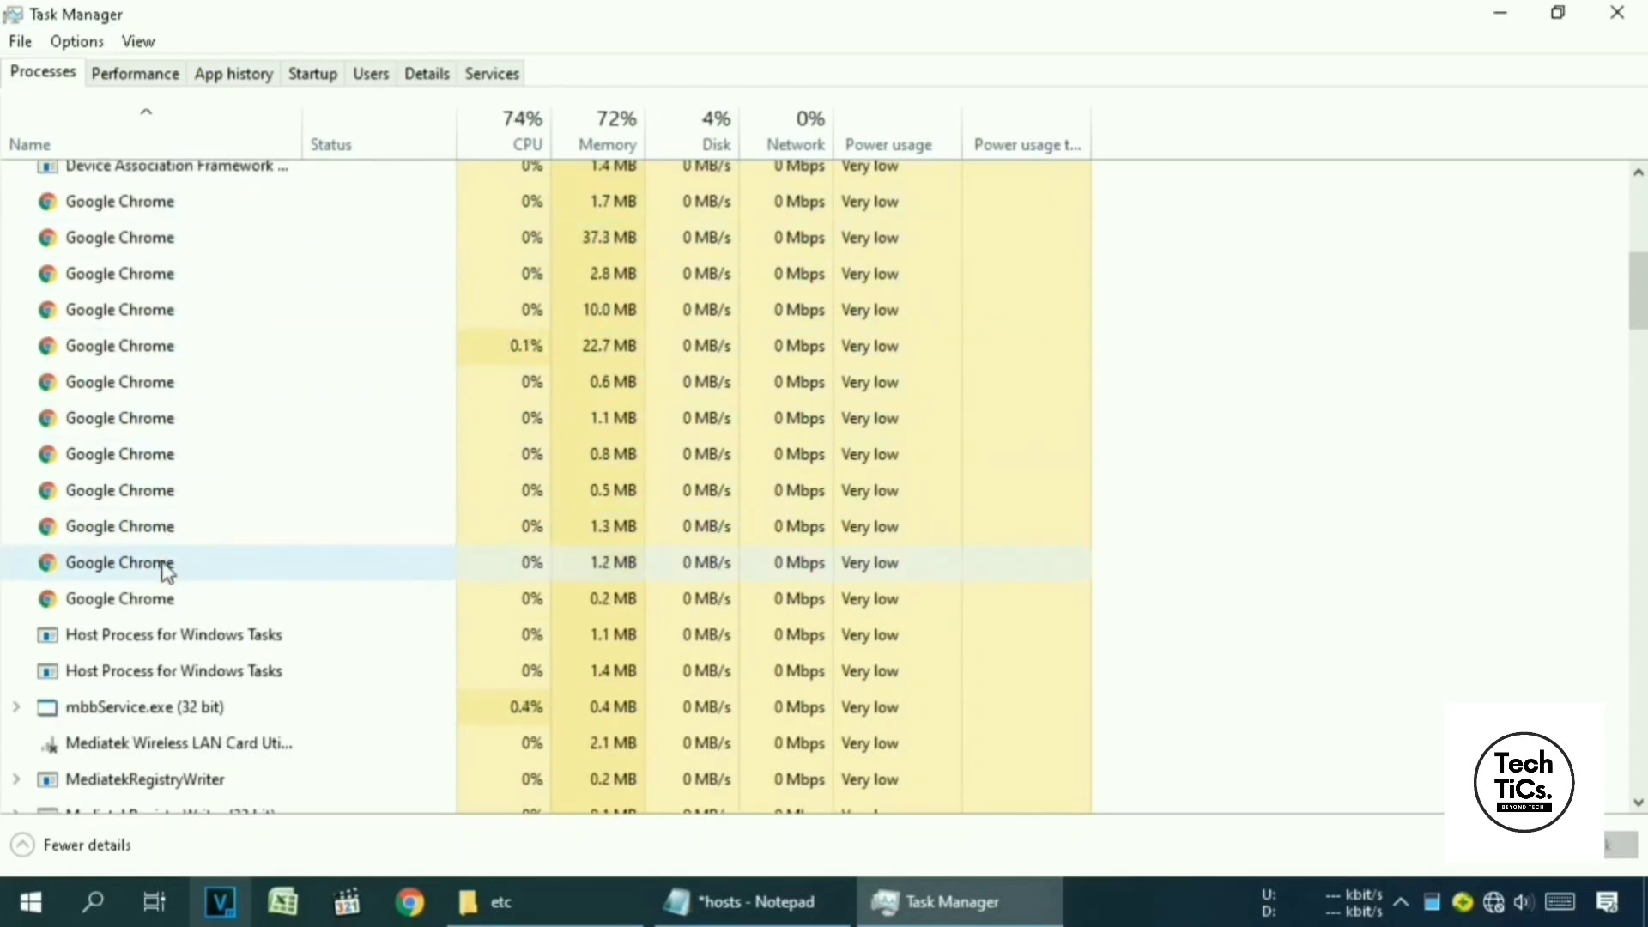
right_click(110, 204)
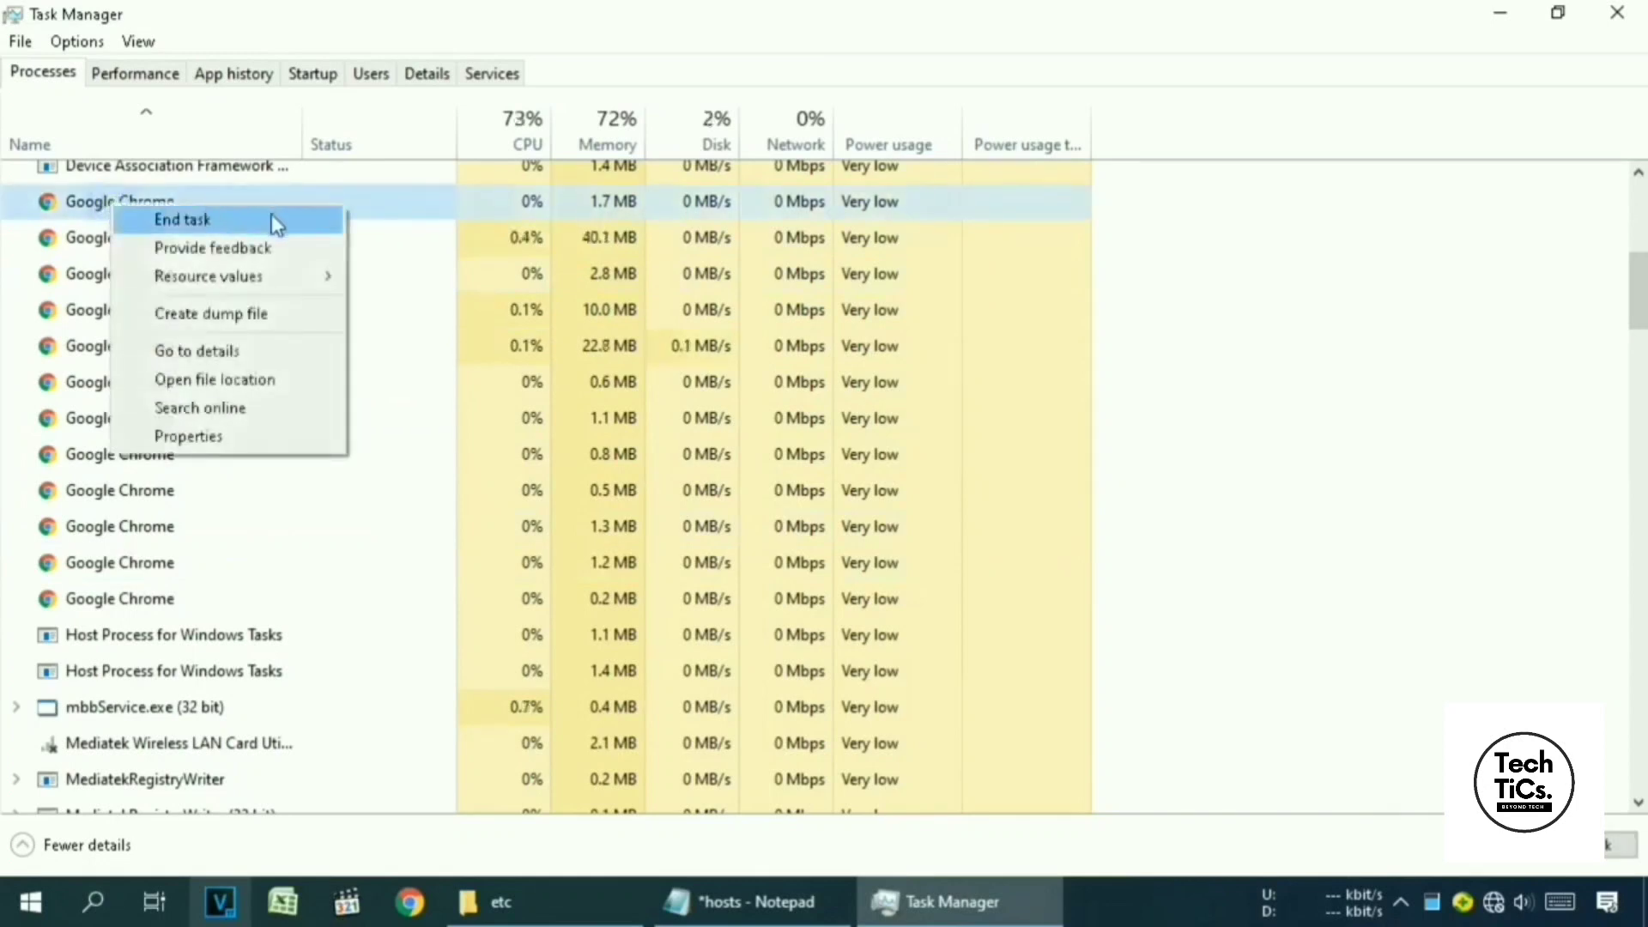
left_click(307, 222)
right_click(153, 239)
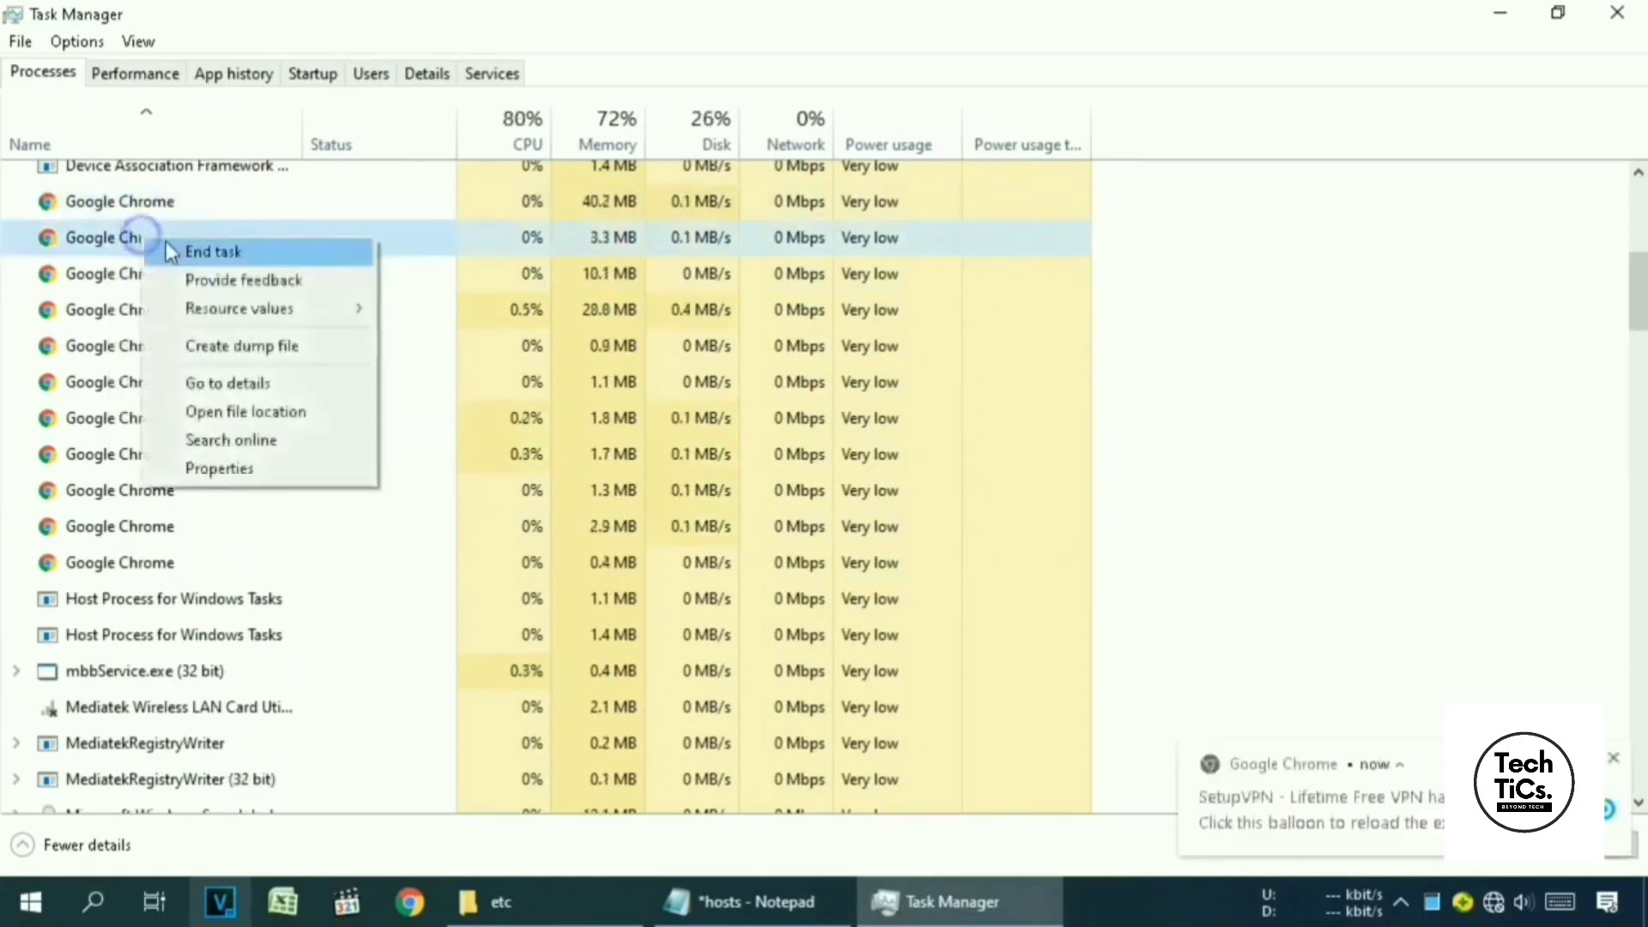
left_click(182, 247)
right_click(150, 273)
left_click(163, 287)
right_click(137, 350)
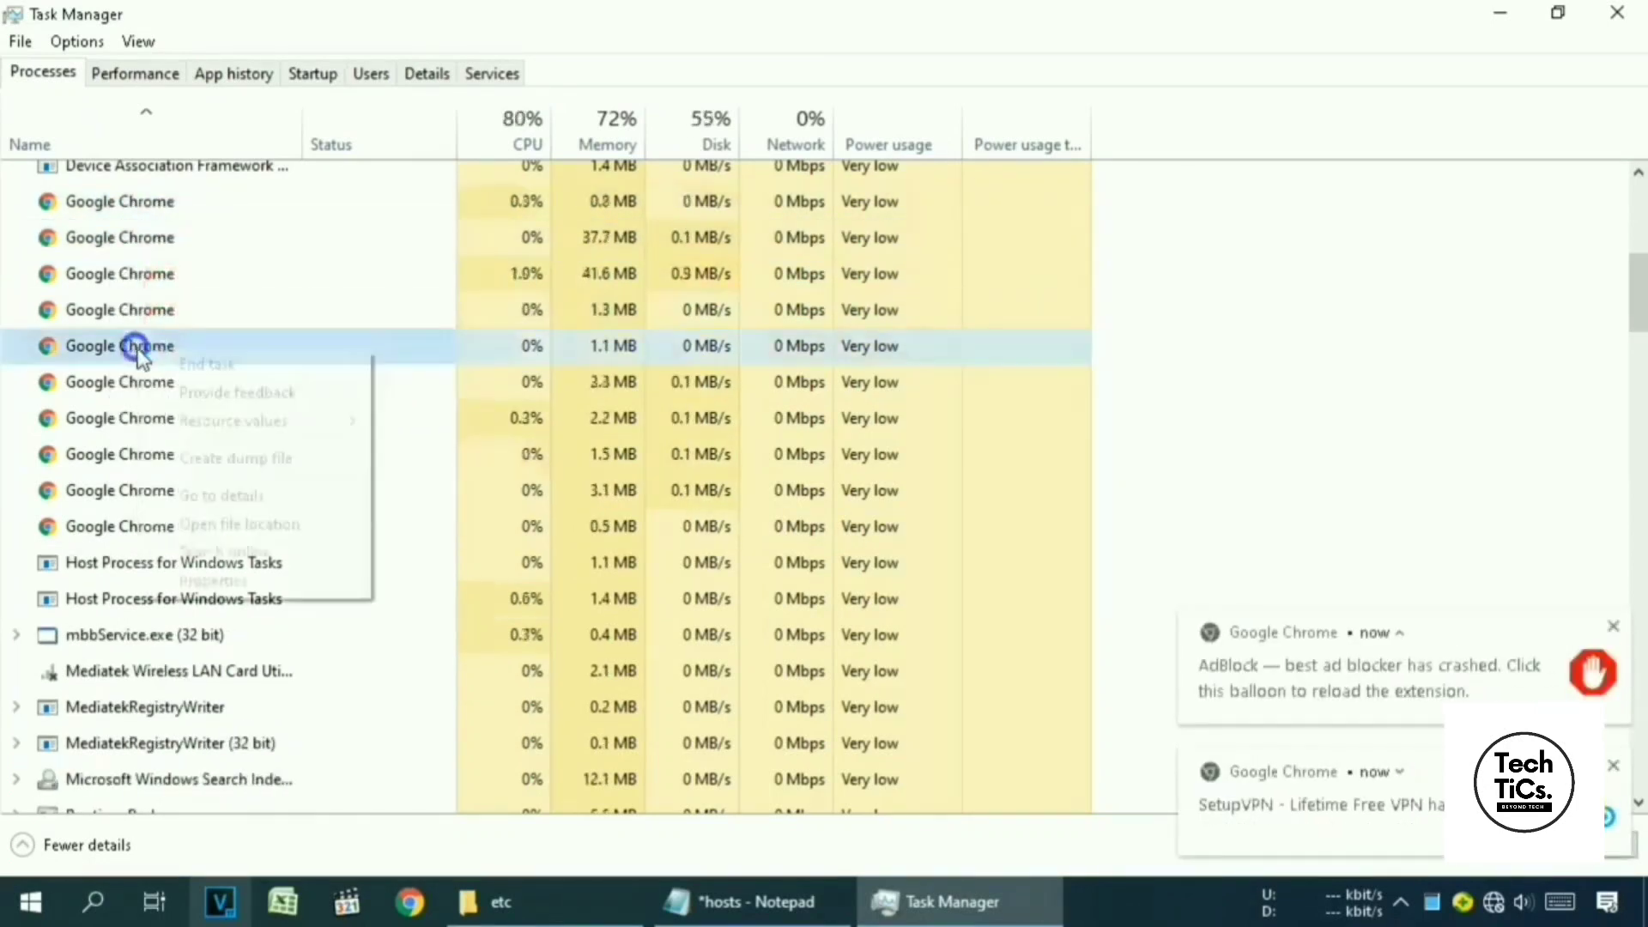
right_click(153, 382)
left_click(176, 401)
right_click(153, 240)
left_click(176, 258)
right_click(151, 275)
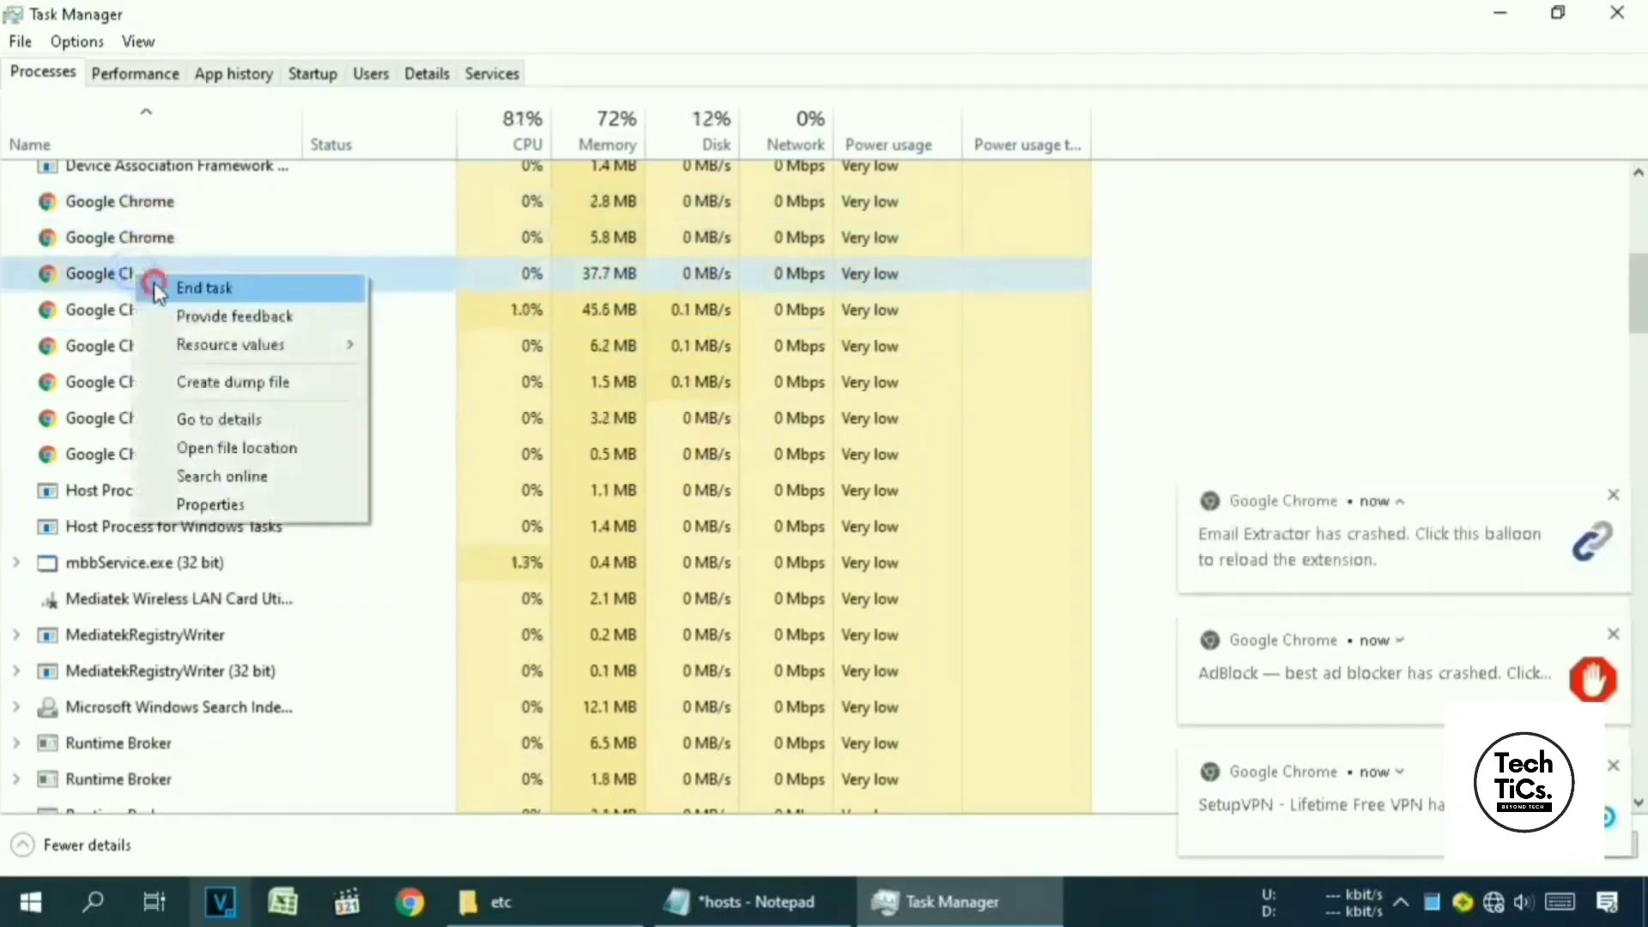
left_click(168, 288)
right_click(151, 207)
left_click(184, 218)
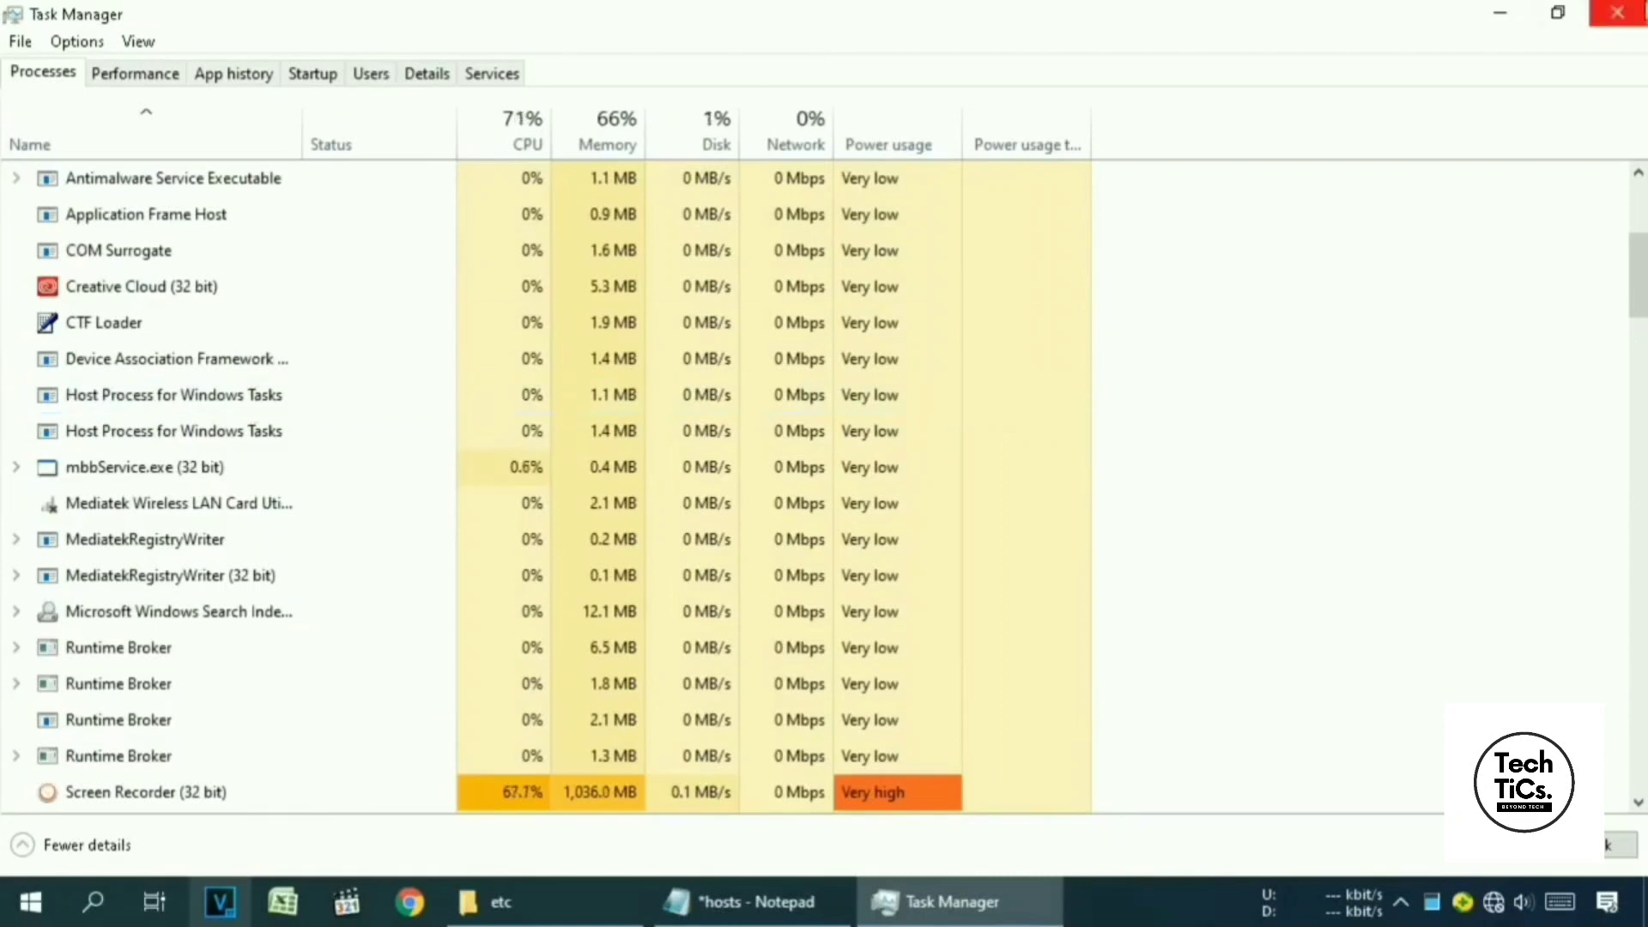
left_click(1617, 12)
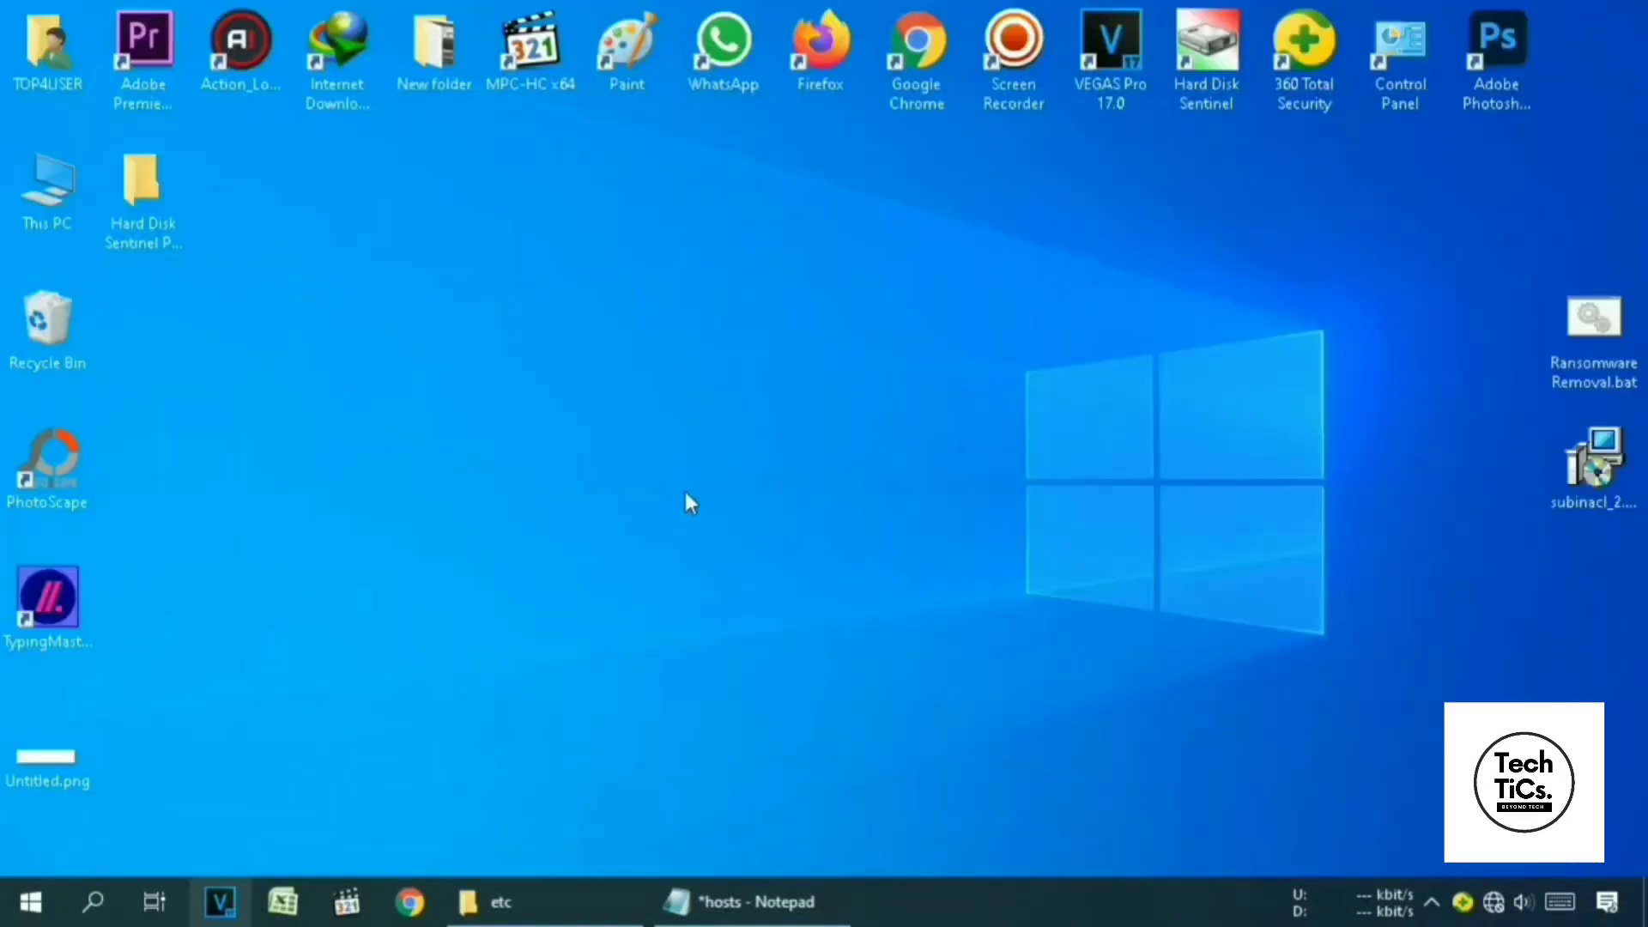
Switch to Google Chrome, dismiss the offer to restore pages, and open the Extensions page.
left_click(412, 903)
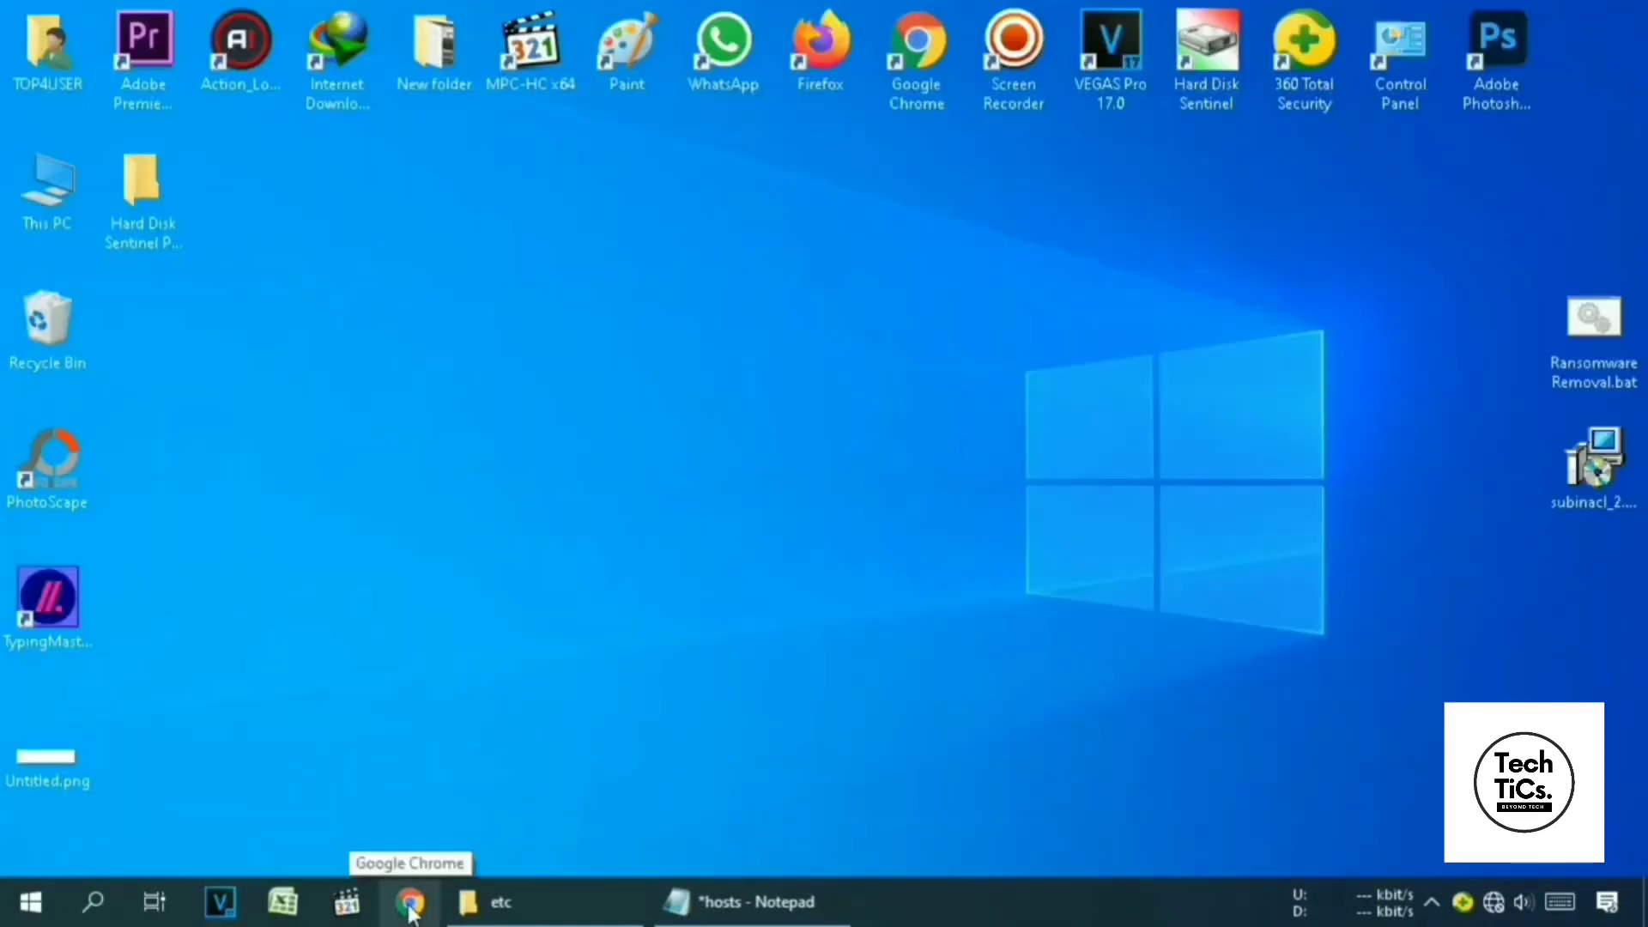
left_click(417, 909)
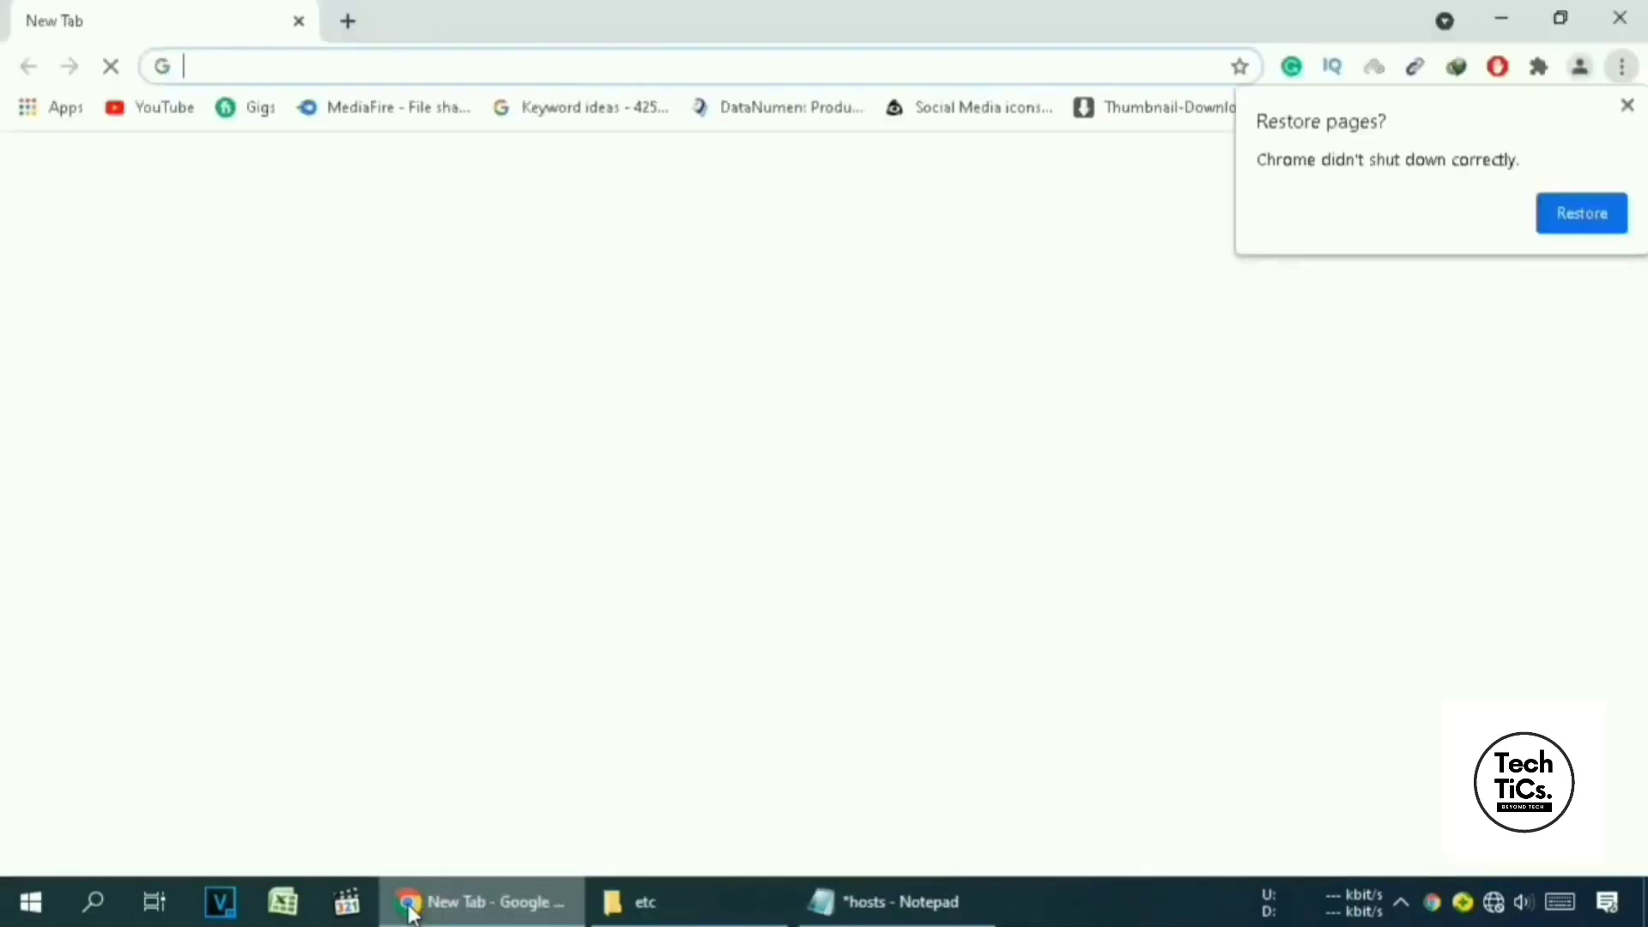
left_click(1628, 103)
left_click(1622, 69)
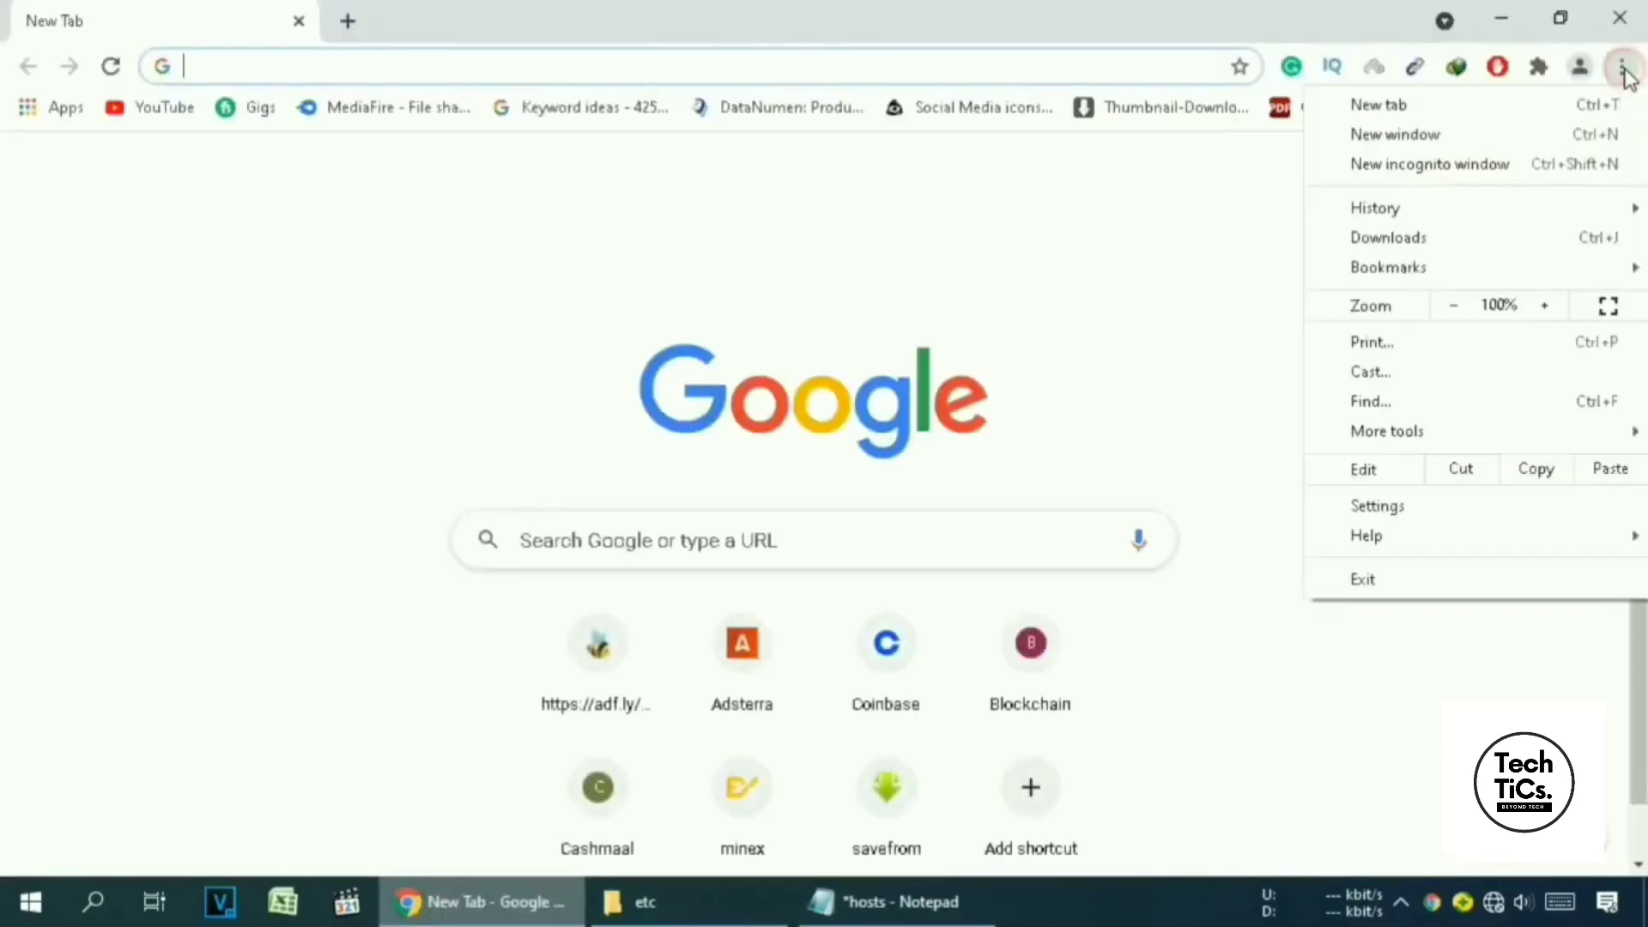
mouse_move(1431, 440)
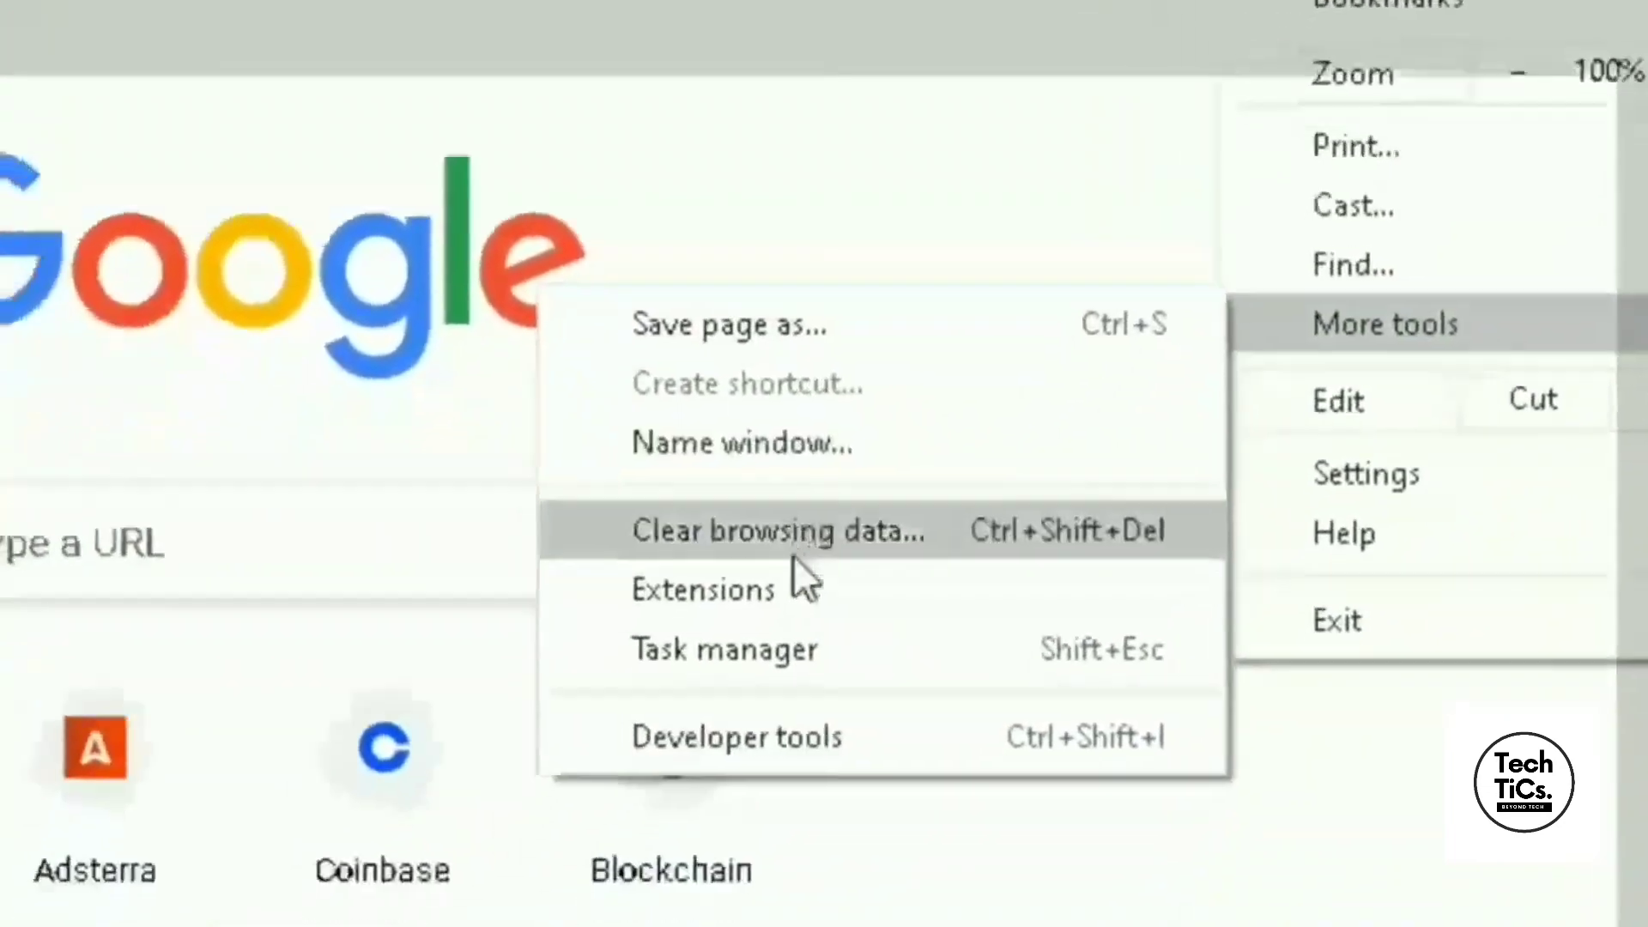
left_click(598, 684)
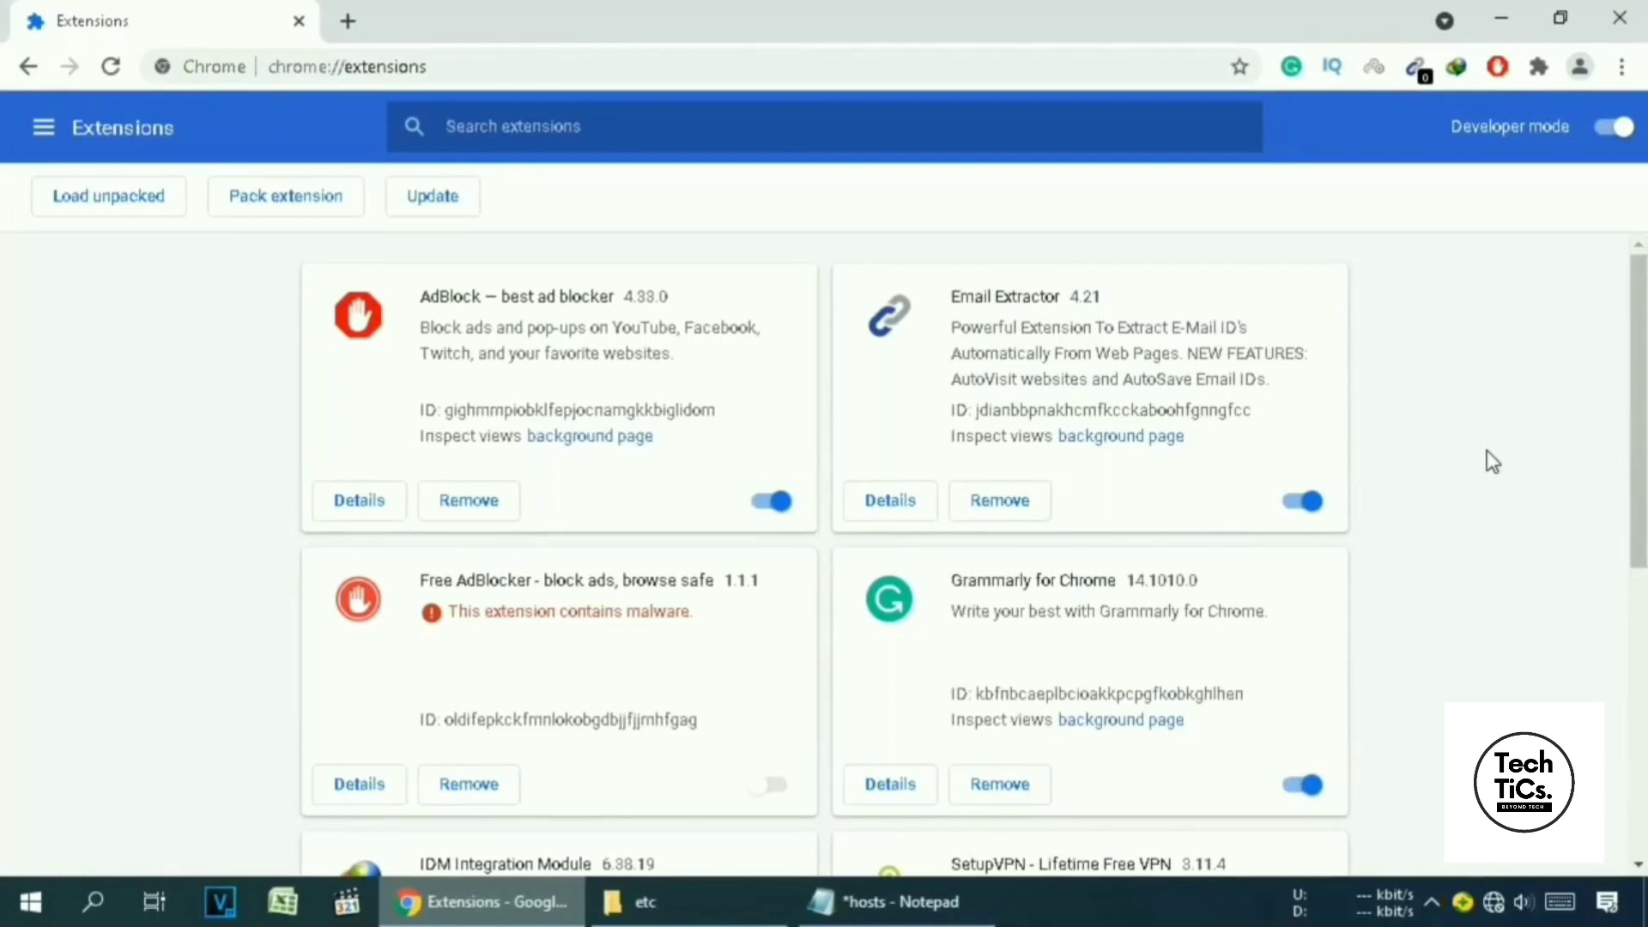
Remove the "Free AdBlocker - block ads, browse safe" extension flagged as containing malware, and close Google Chrome.
scroll(1625, 420, "down", 4)
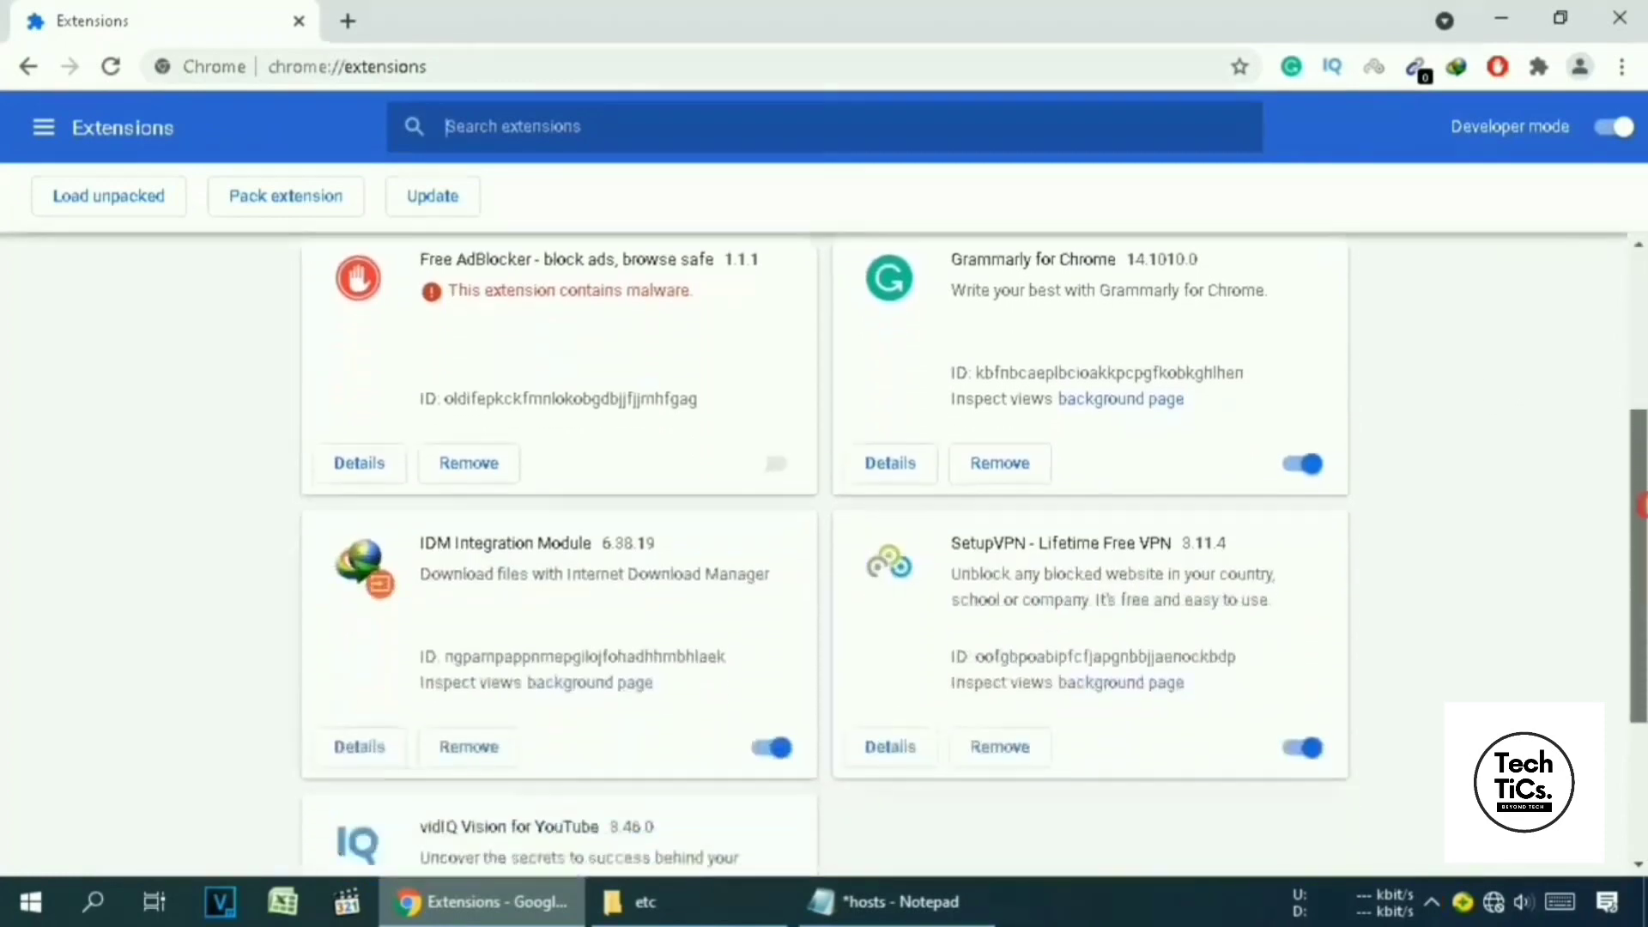
scroll(1430, 412, "up", 2)
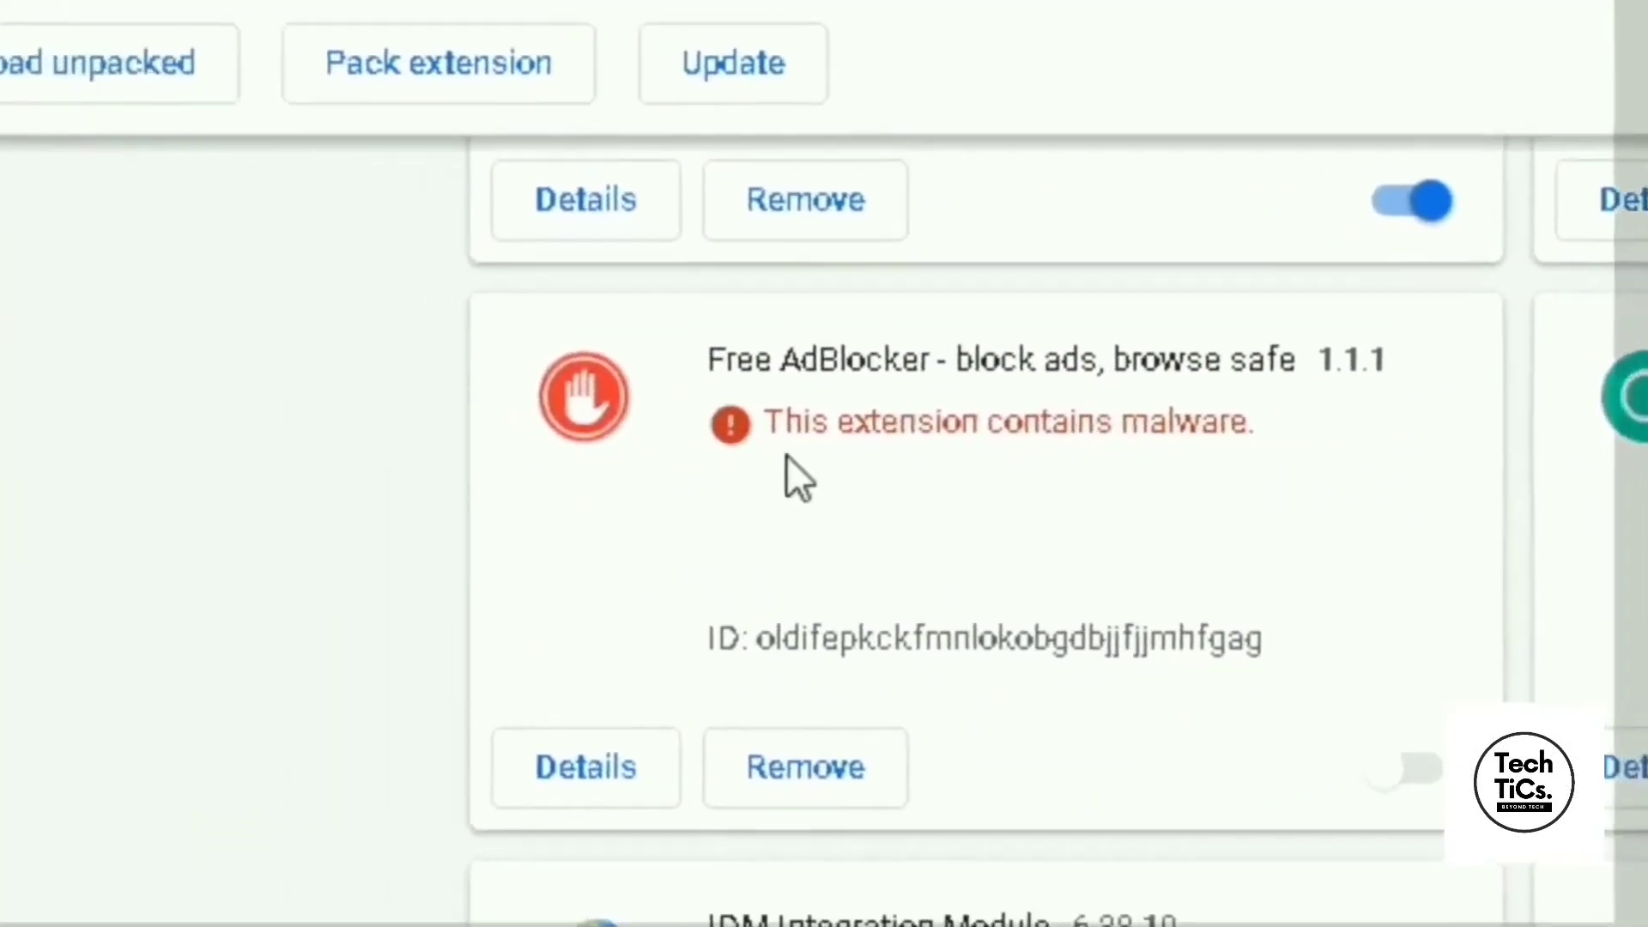
left_click(523, 482)
left_click_drag(829, 465, 1318, 468)
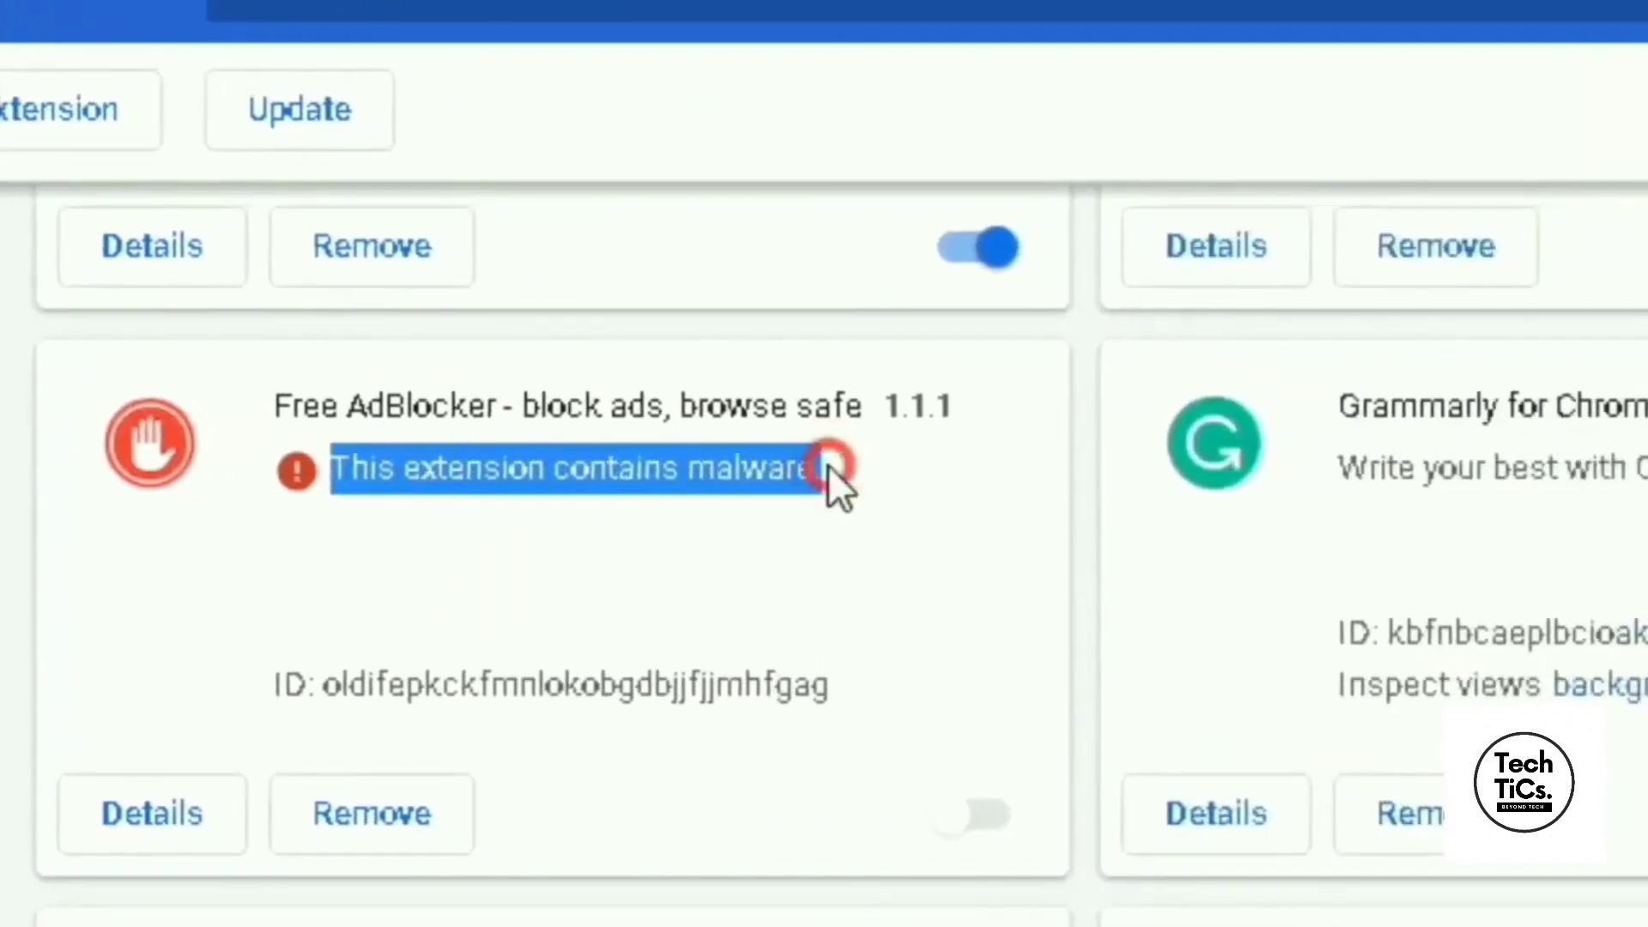
left_click(828, 465)
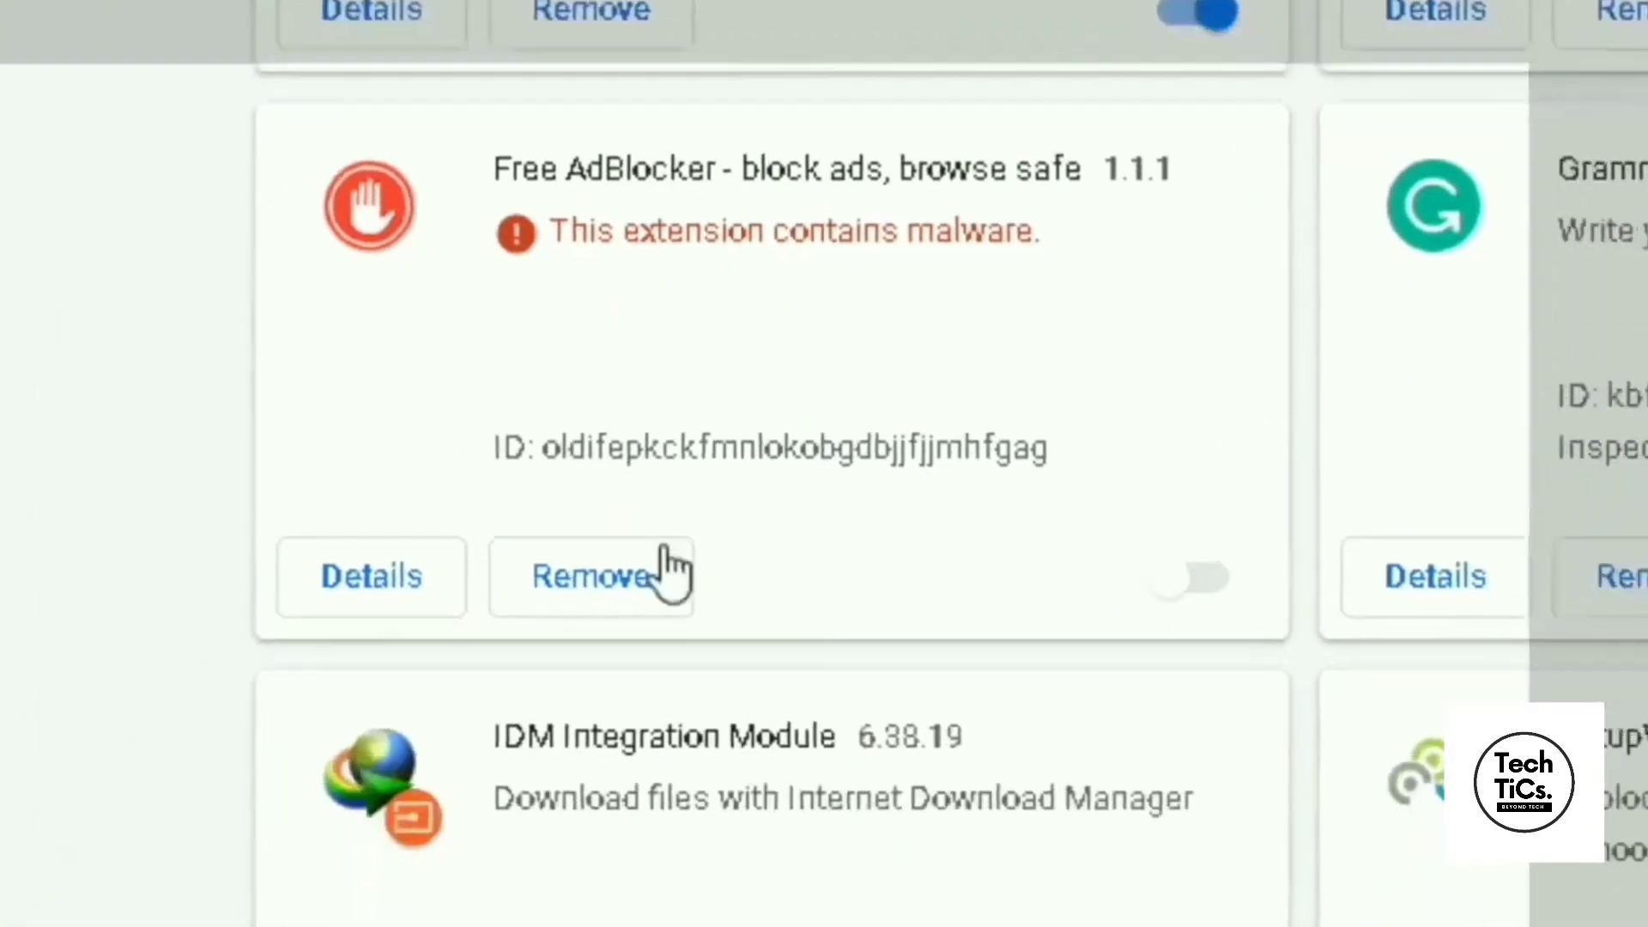
left_click(403, 815)
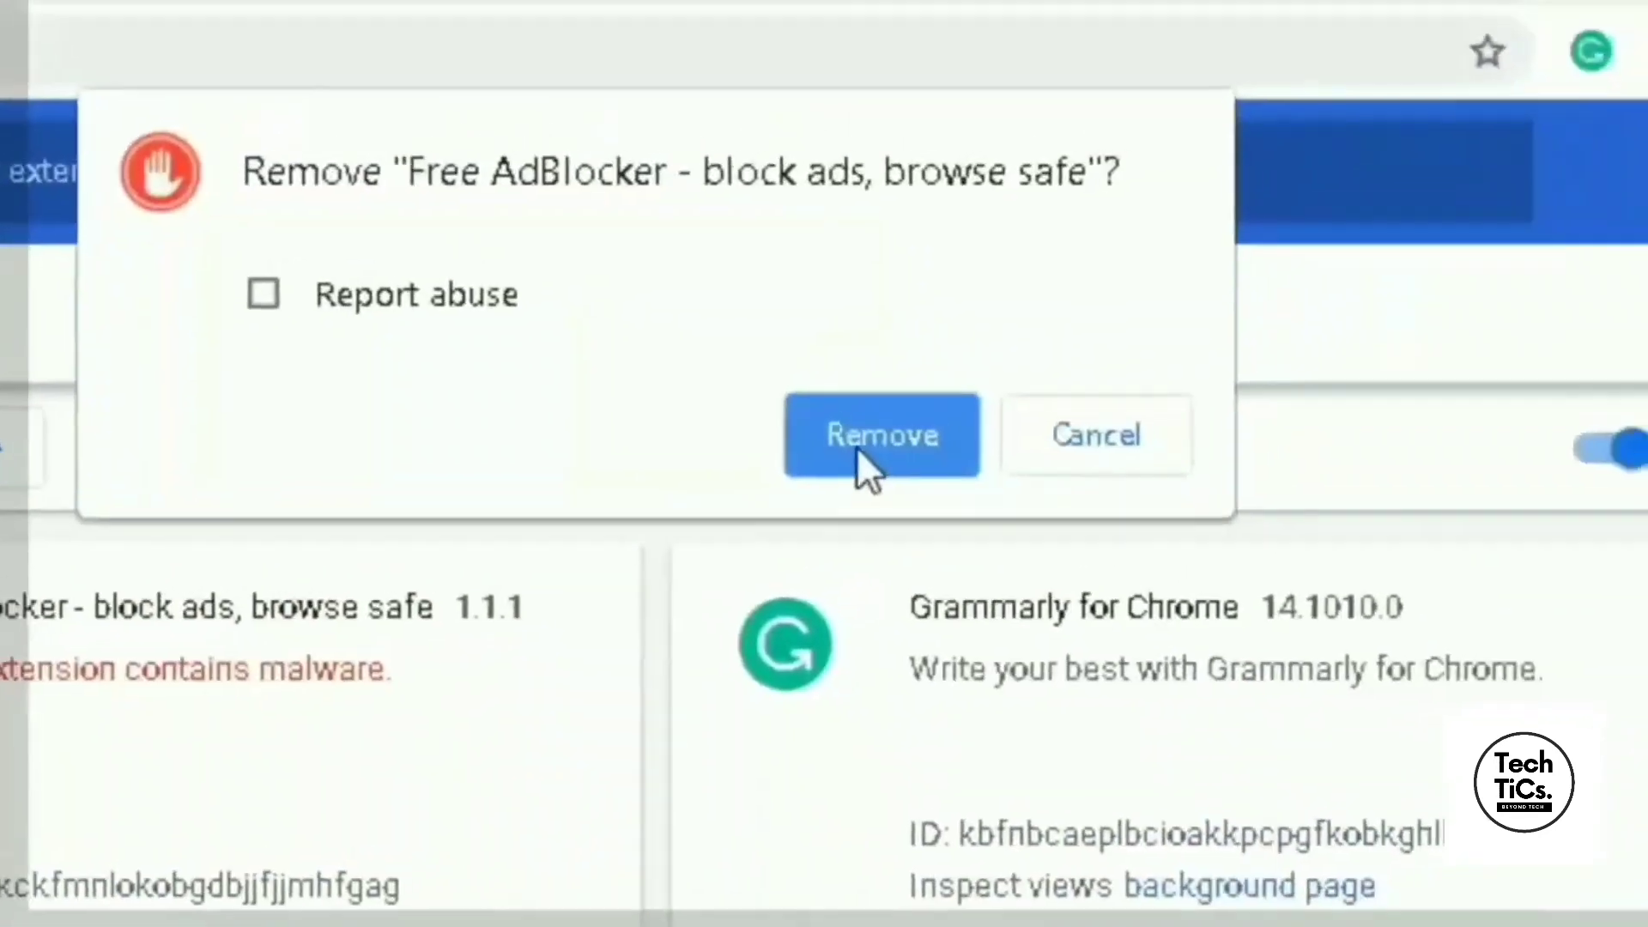
left_click(1406, 102)
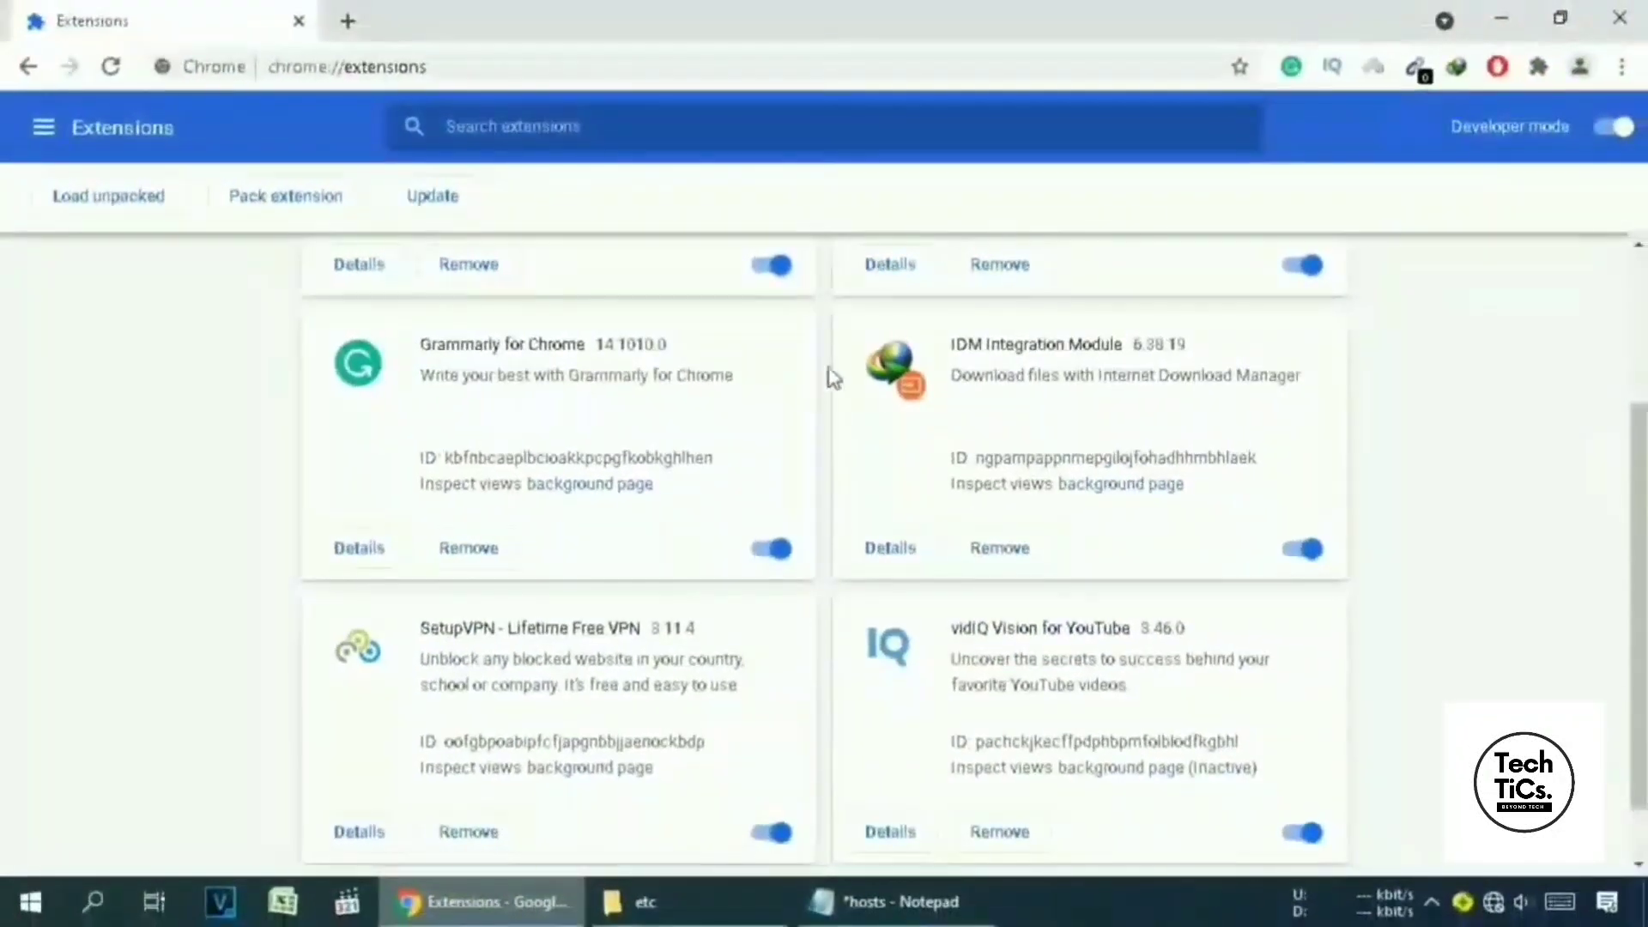
left_click(1622, 26)
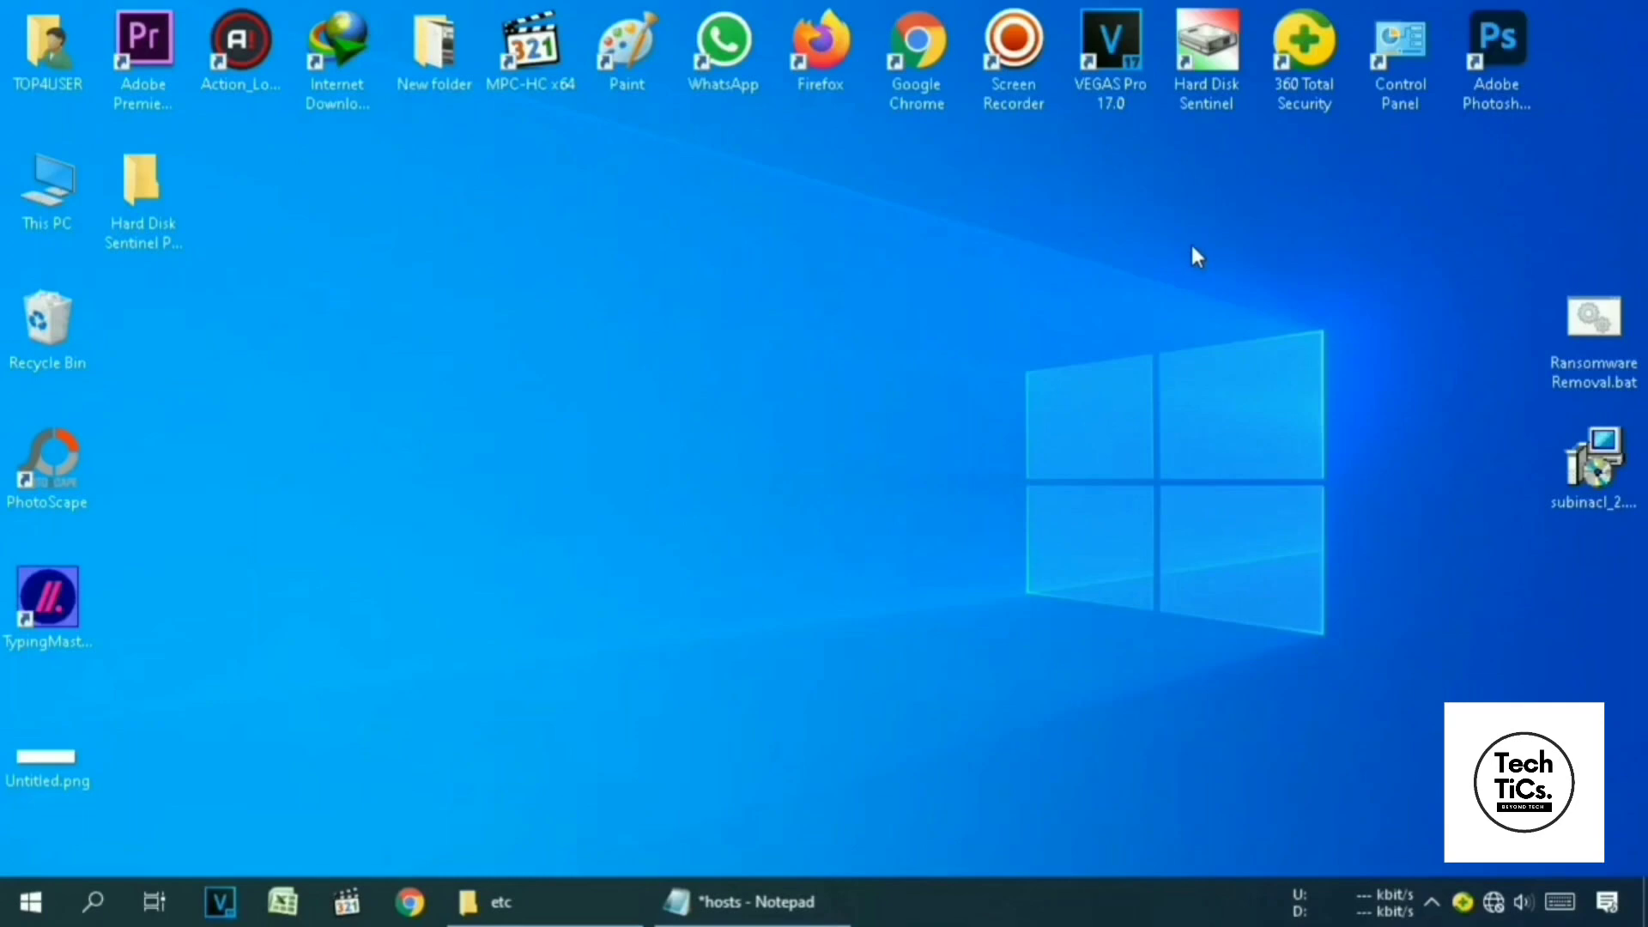
Move Ransomware Removal.bat and the subinacl_2.msi installer together to the middle of the desktop.
left_click_drag(1574, 333, 1636, 552)
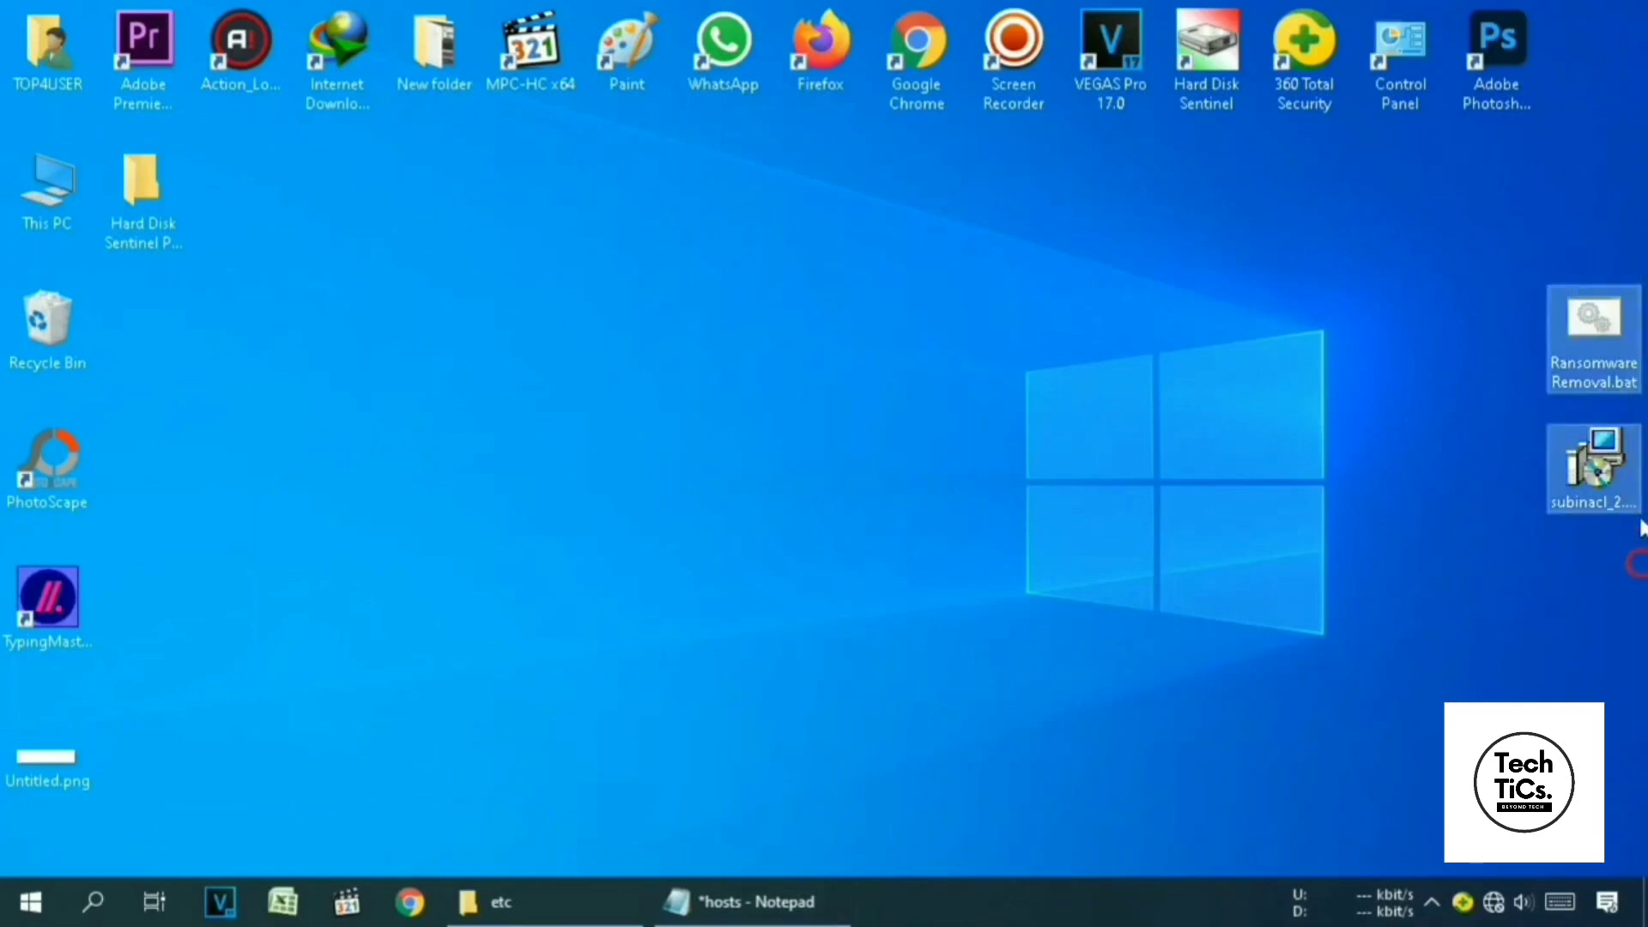
left_click_drag(1595, 464, 677, 395)
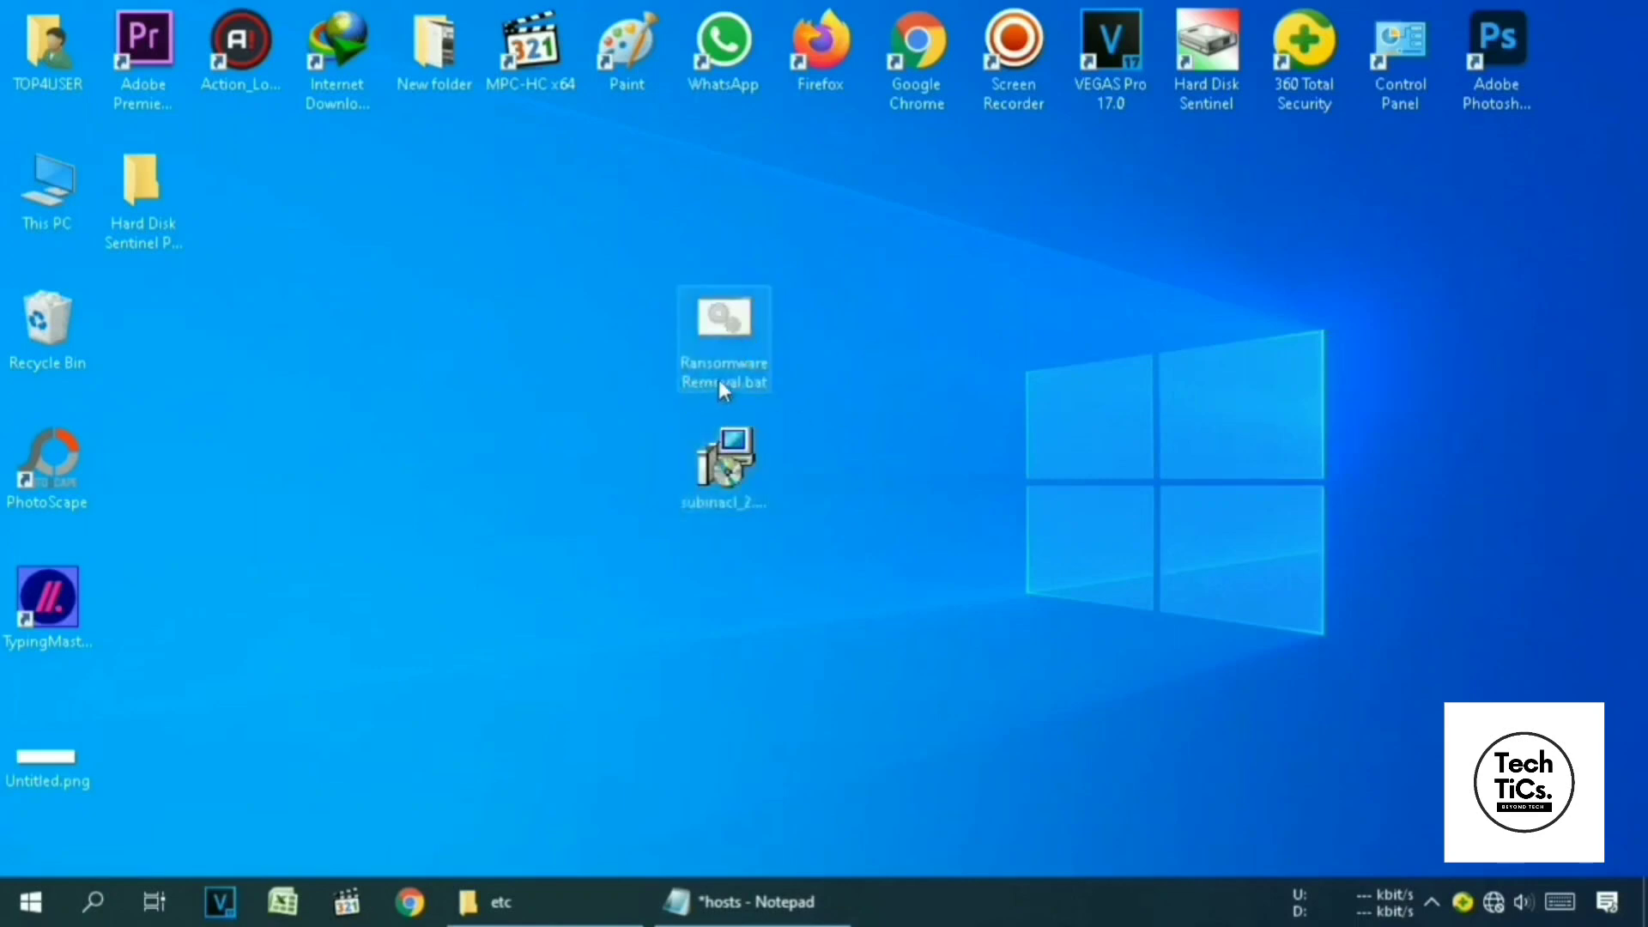
left_click(755, 378)
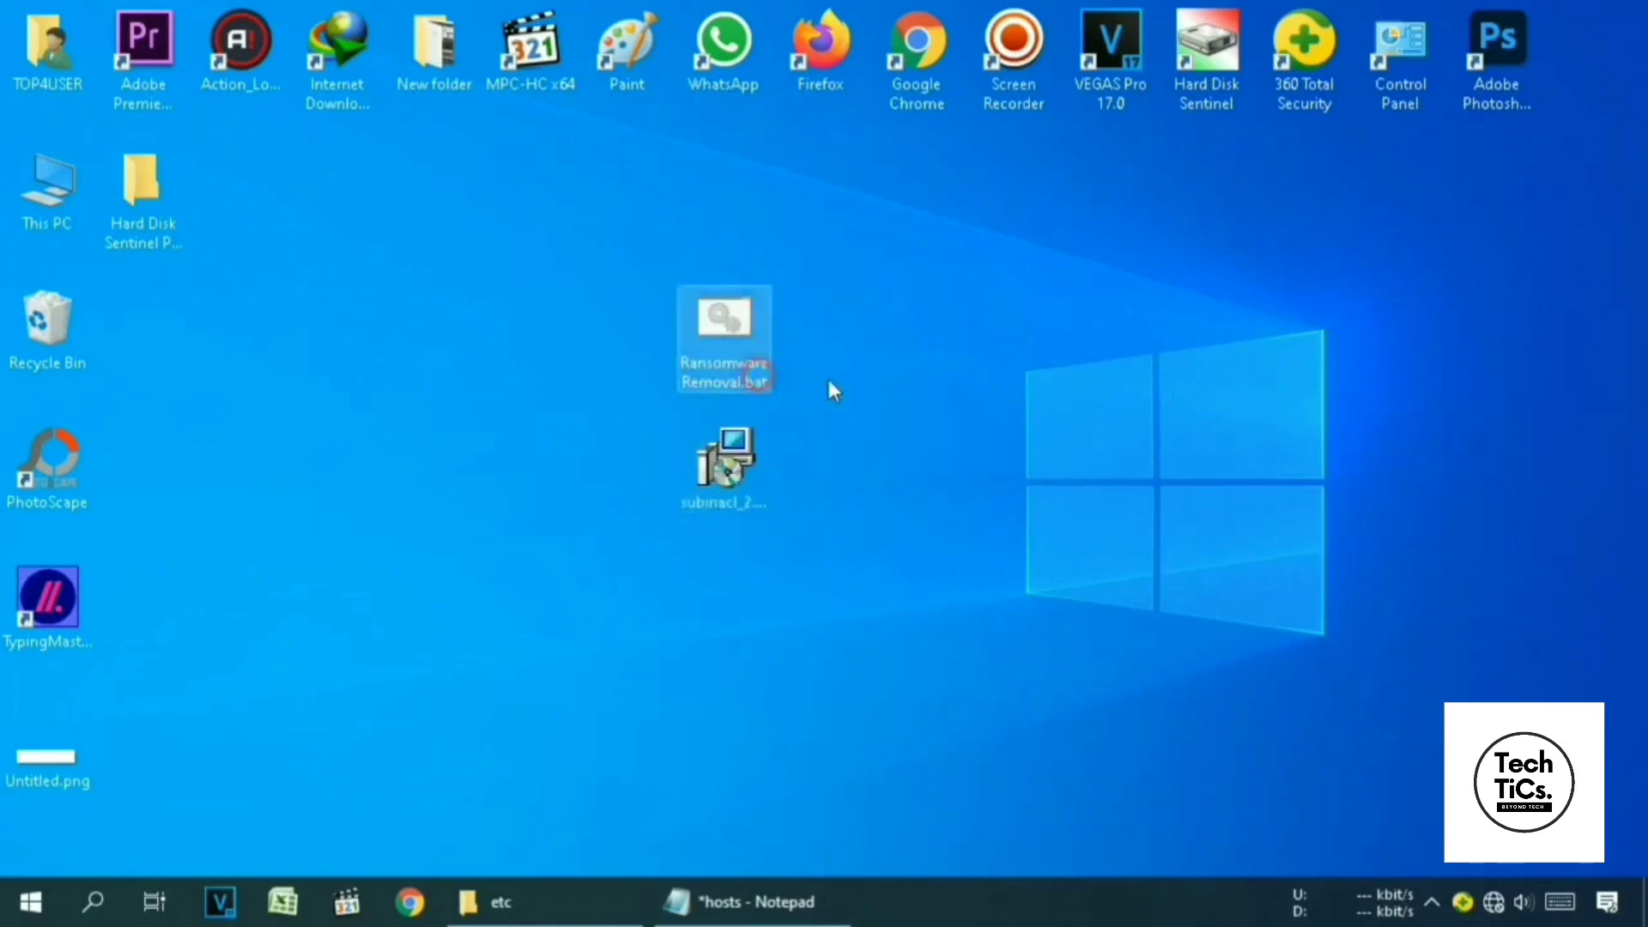
double_click(760, 485)
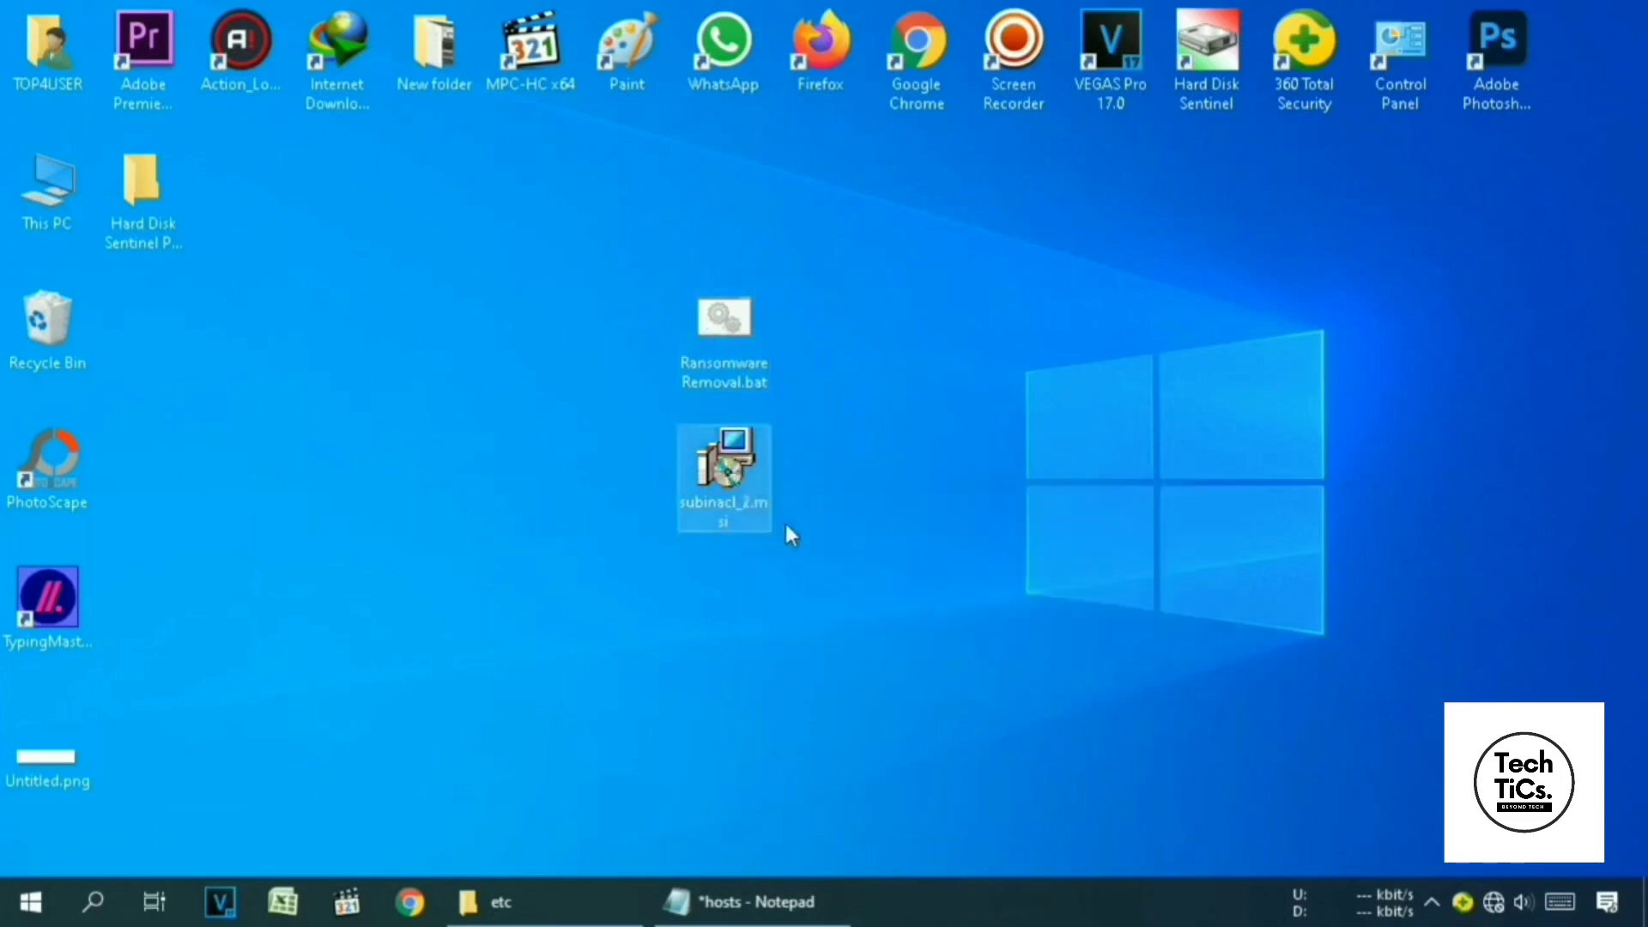
Install SubInAcl.exe from subinacl_2.msi, accepting the license terms and keeping the default destination folder, and finish the setup wizard.
mouse_move(728, 507)
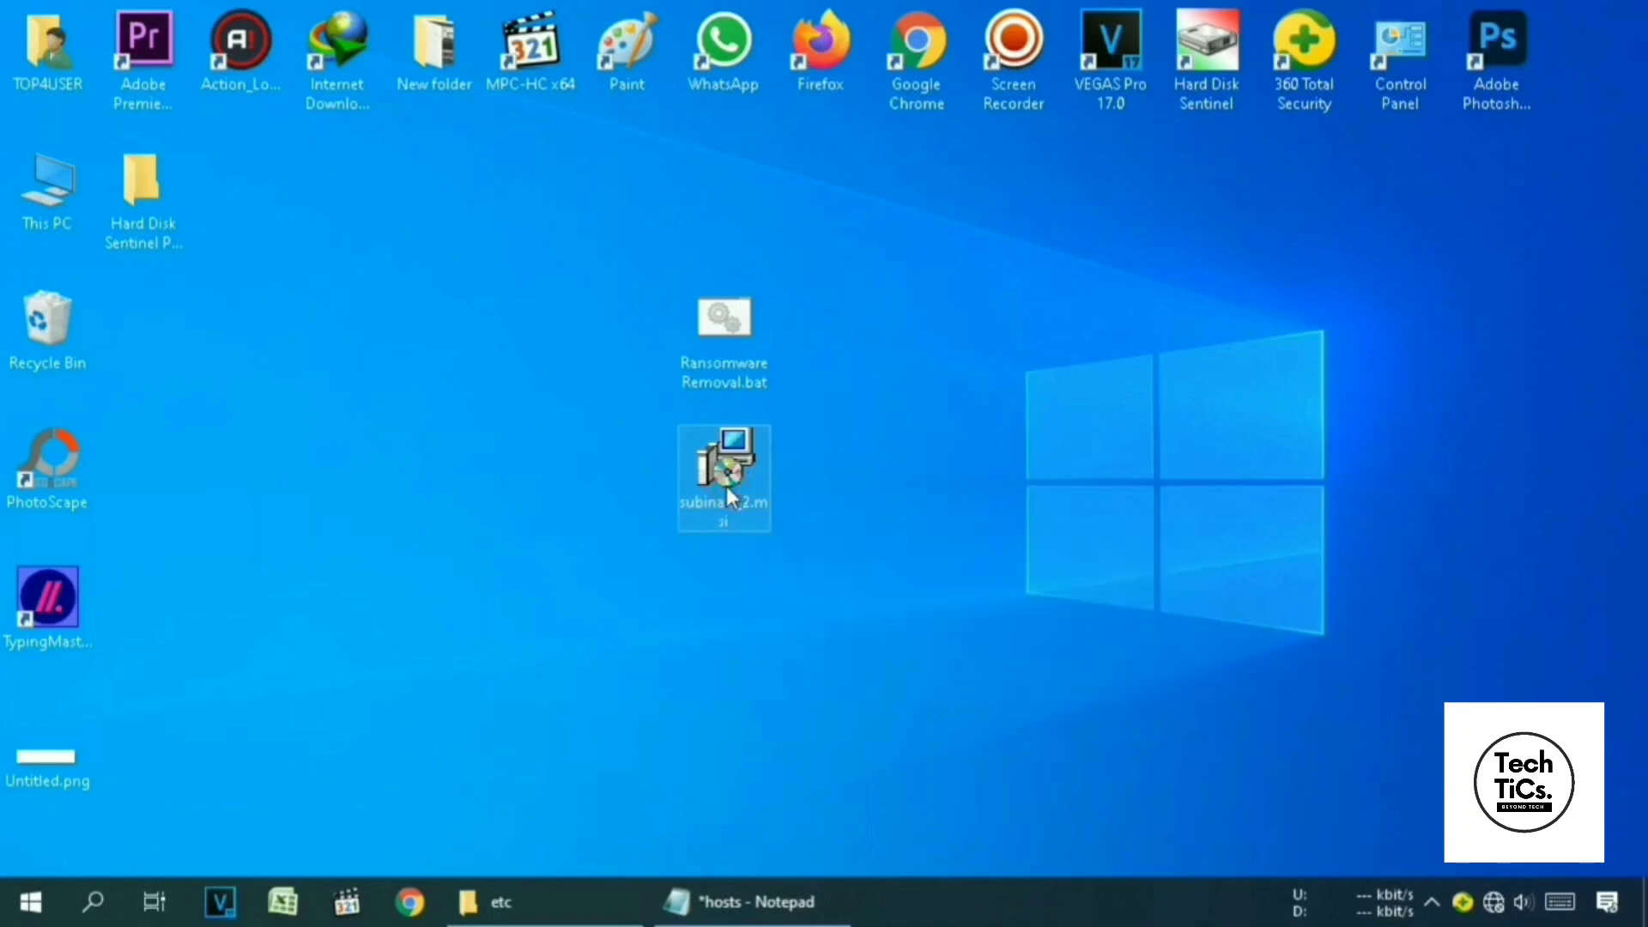
double_click(726, 486)
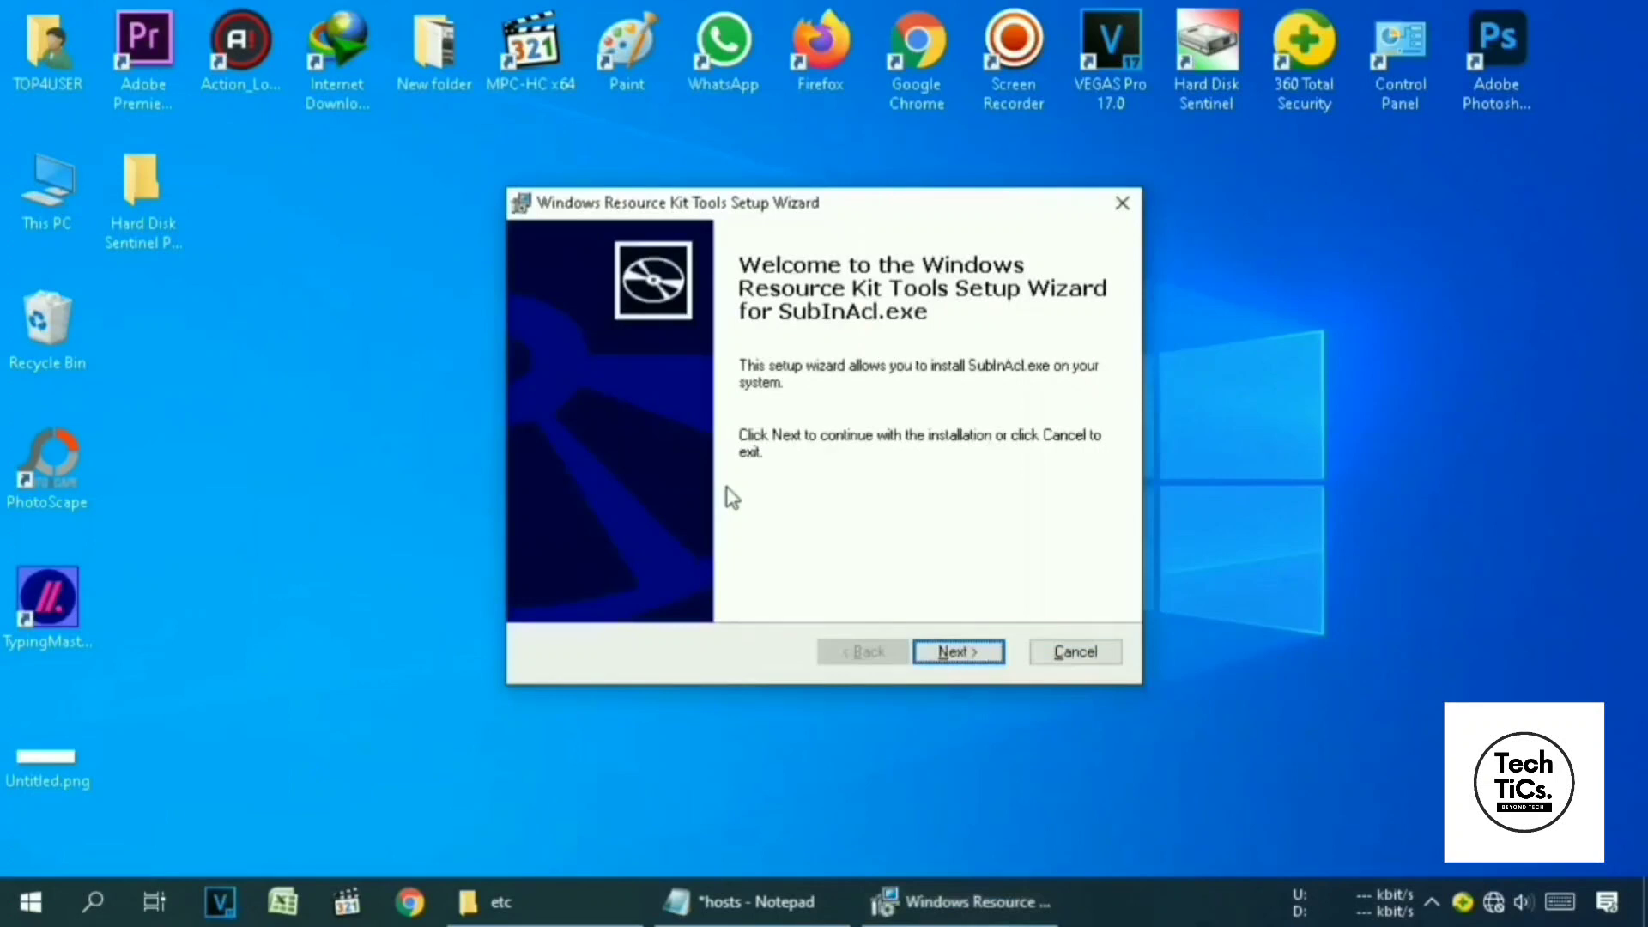
left_click(963, 652)
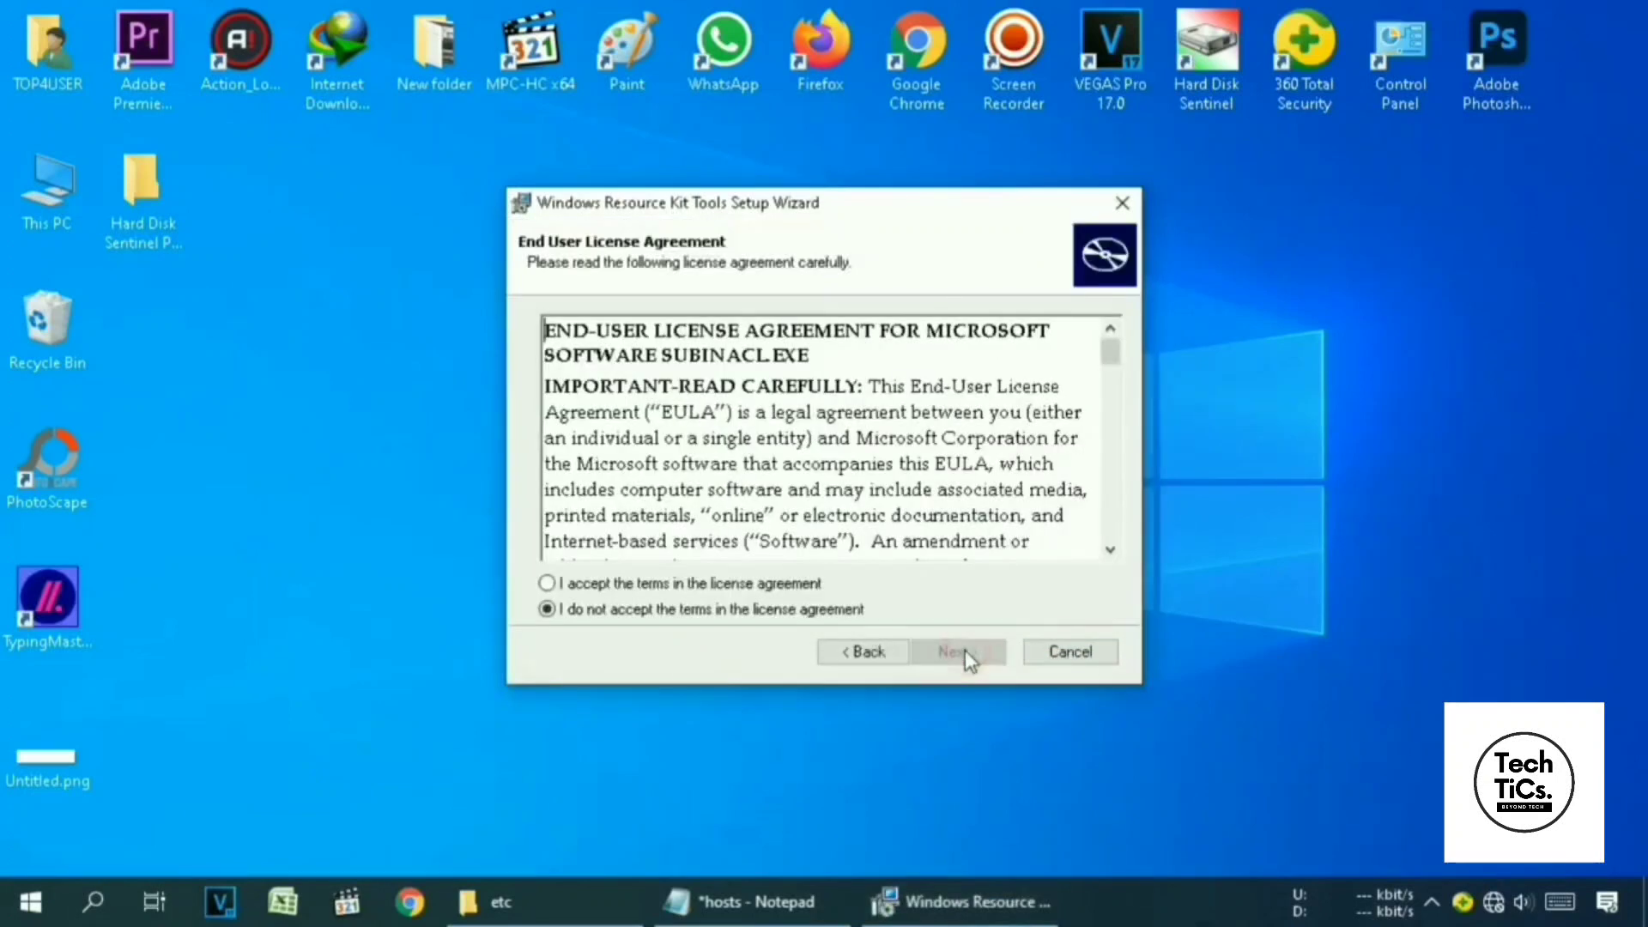
left_click(626, 583)
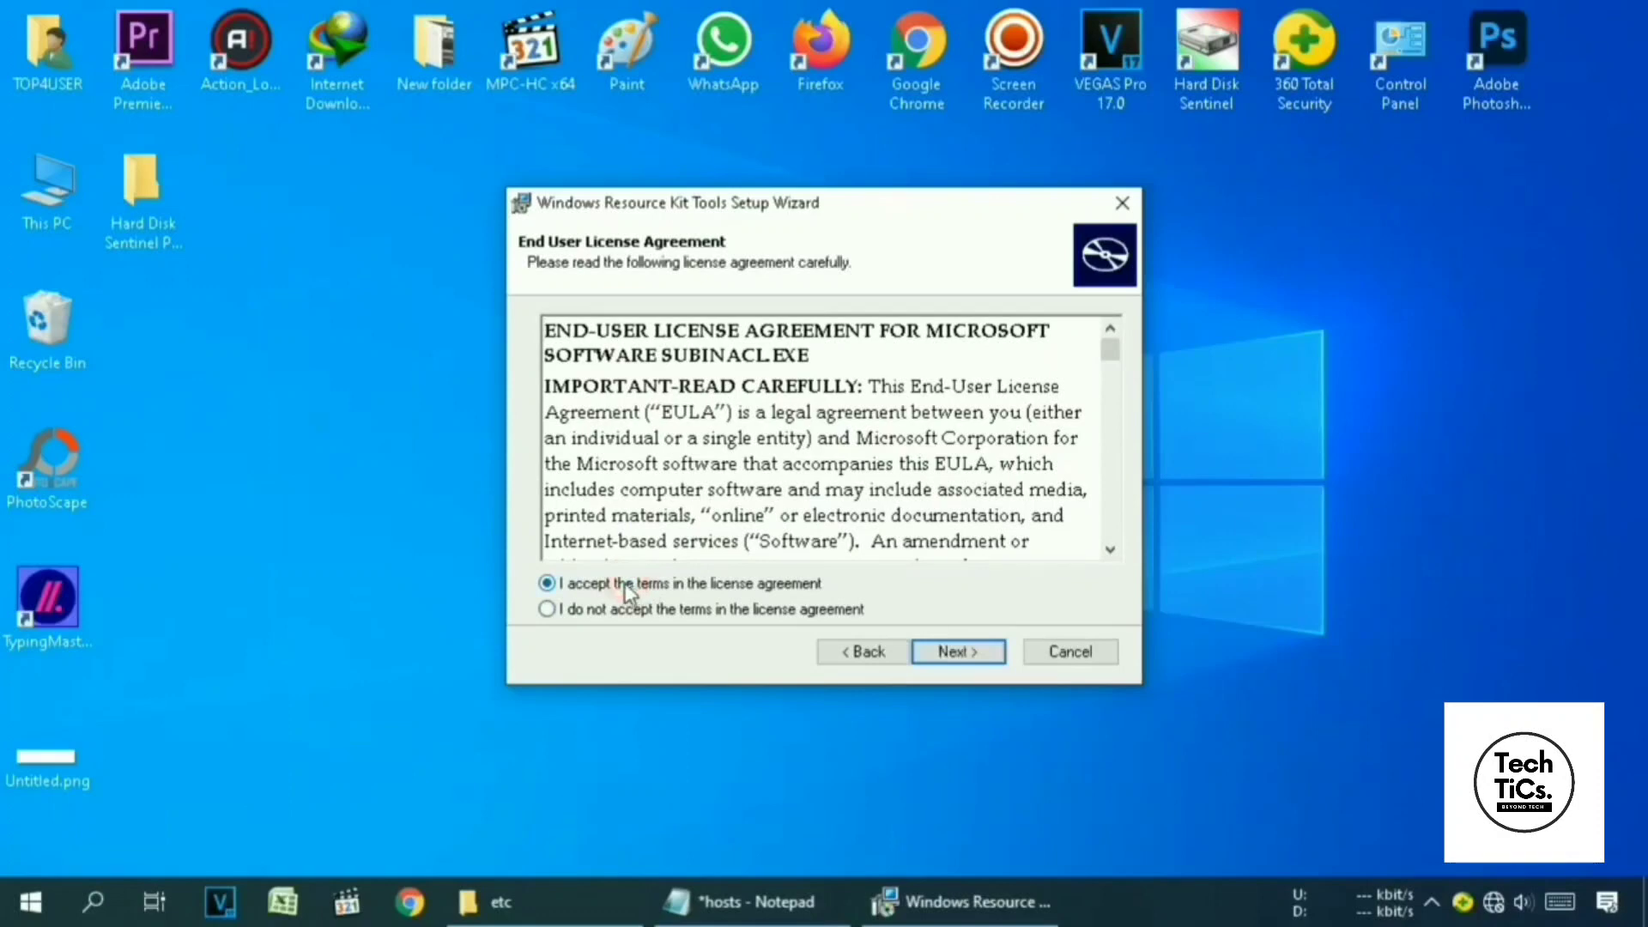
left_click(975, 654)
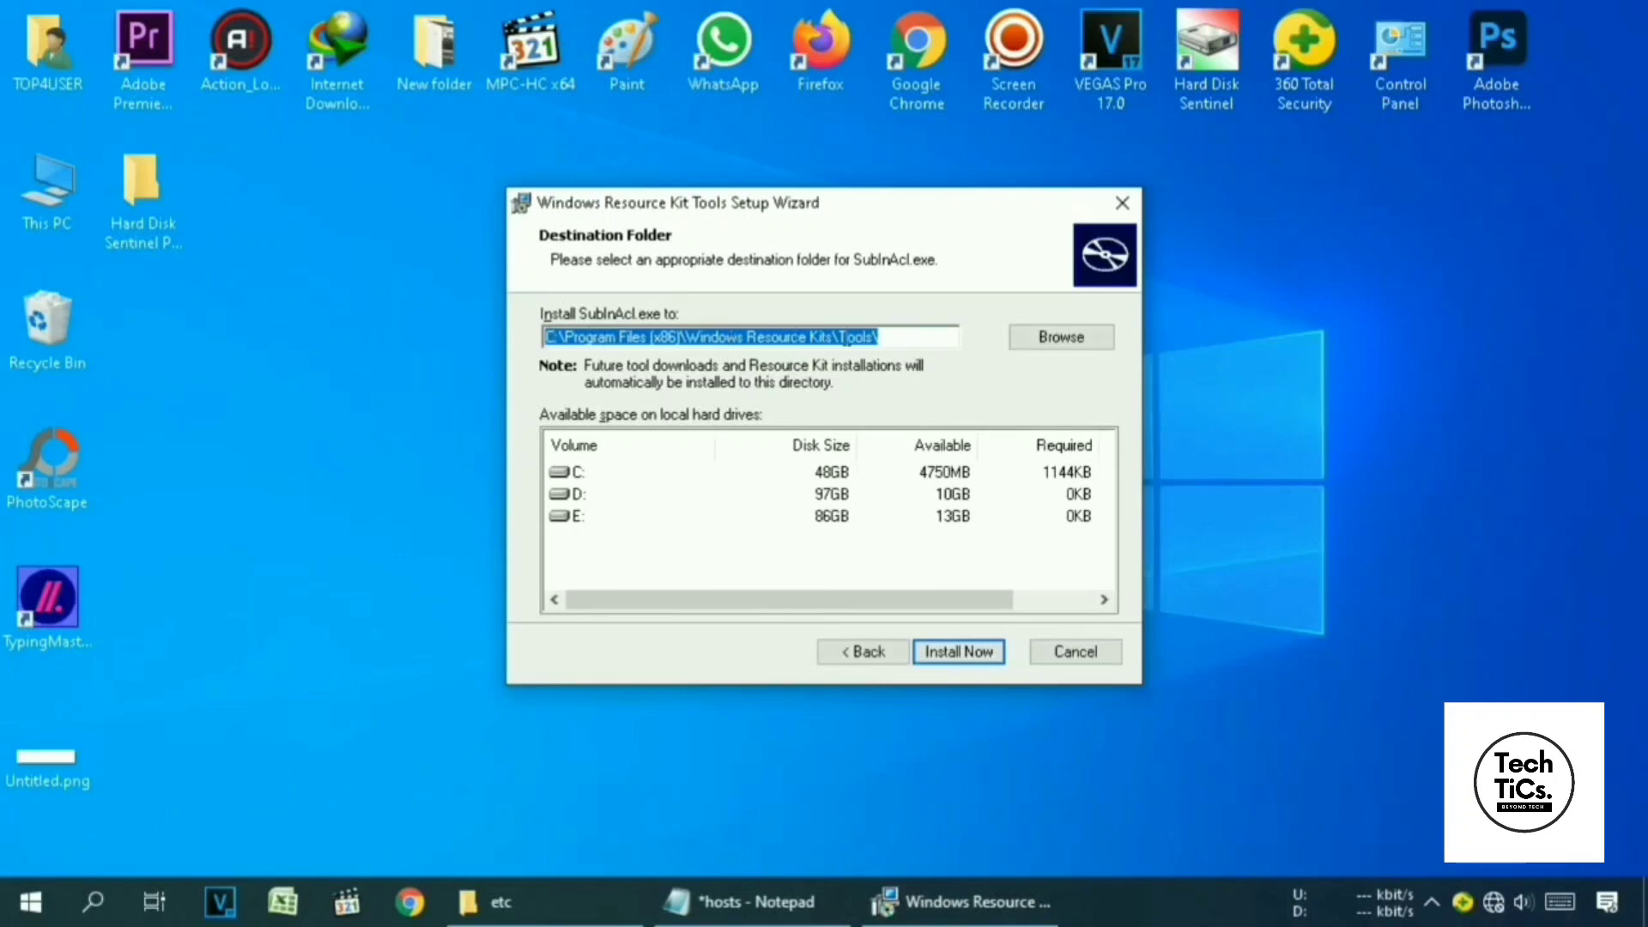
left_click(981, 659)
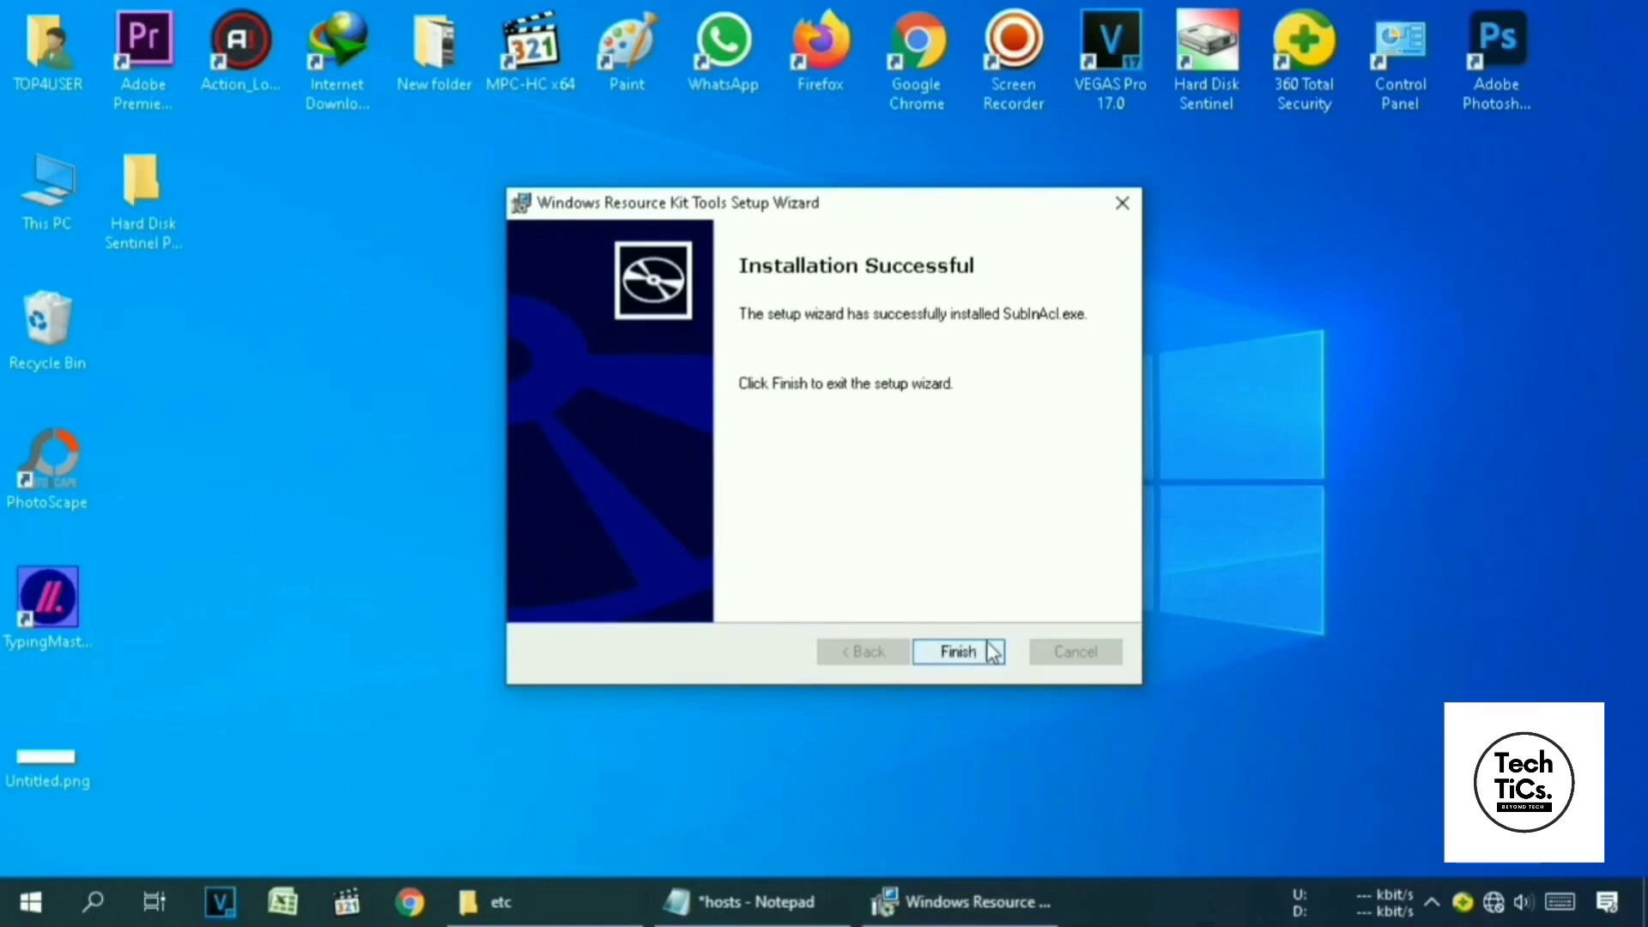
left_click(960, 652)
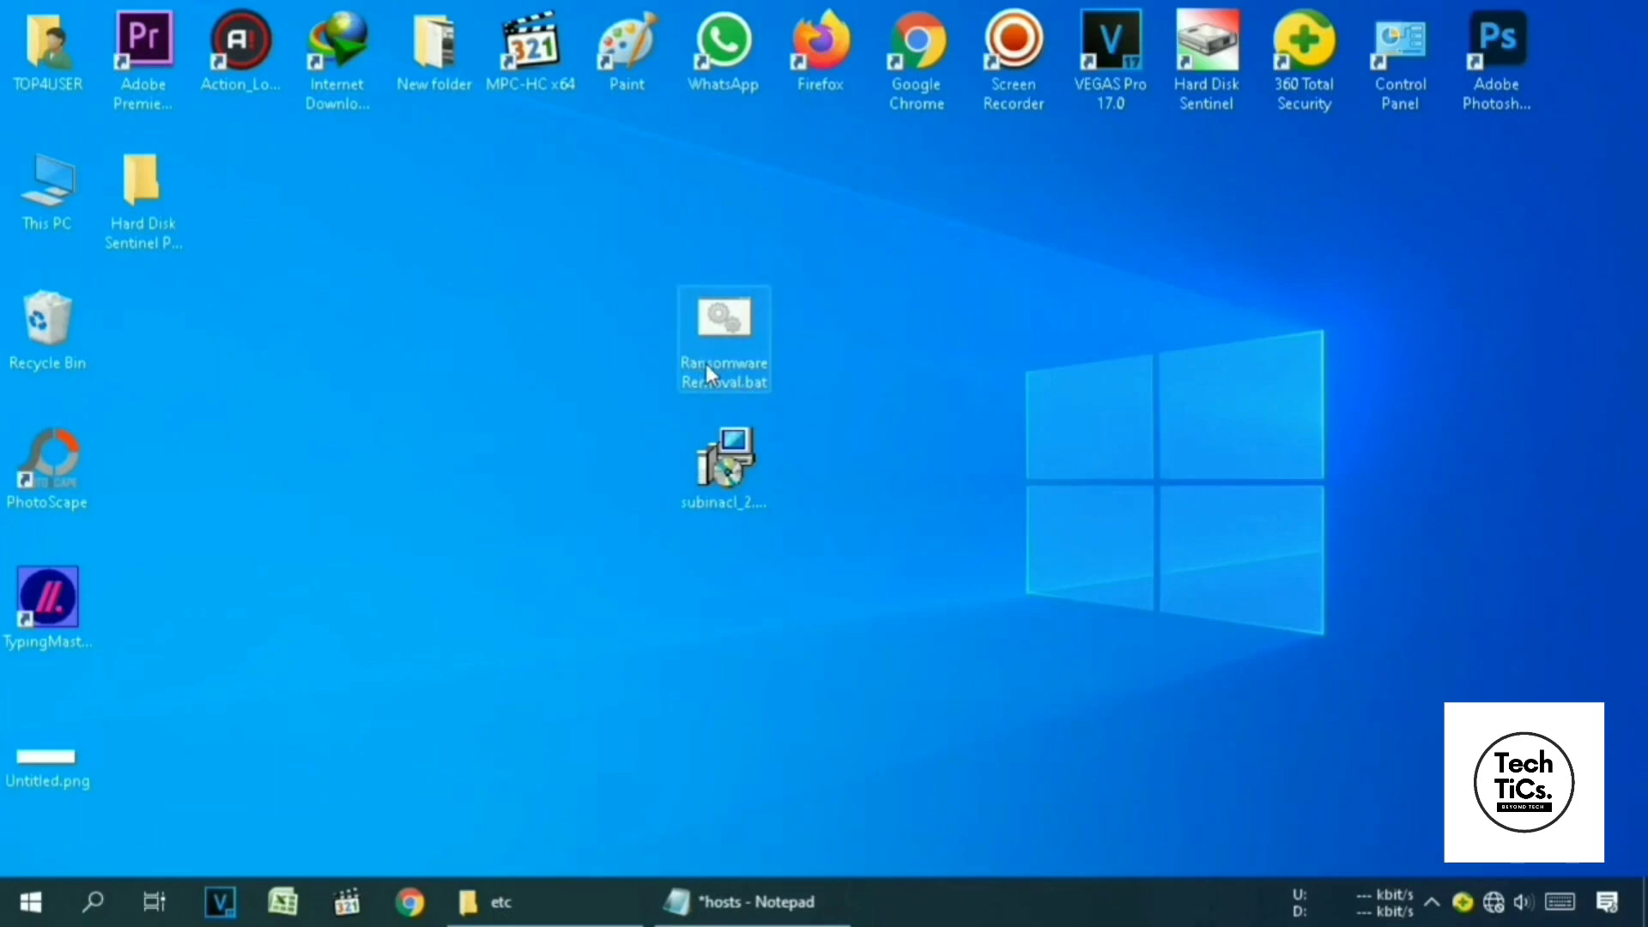
Copy Ransomware Removal.bat from the desktop, and find and open the %programfiles(x86)% folder with Windows search.
right_click(721, 316)
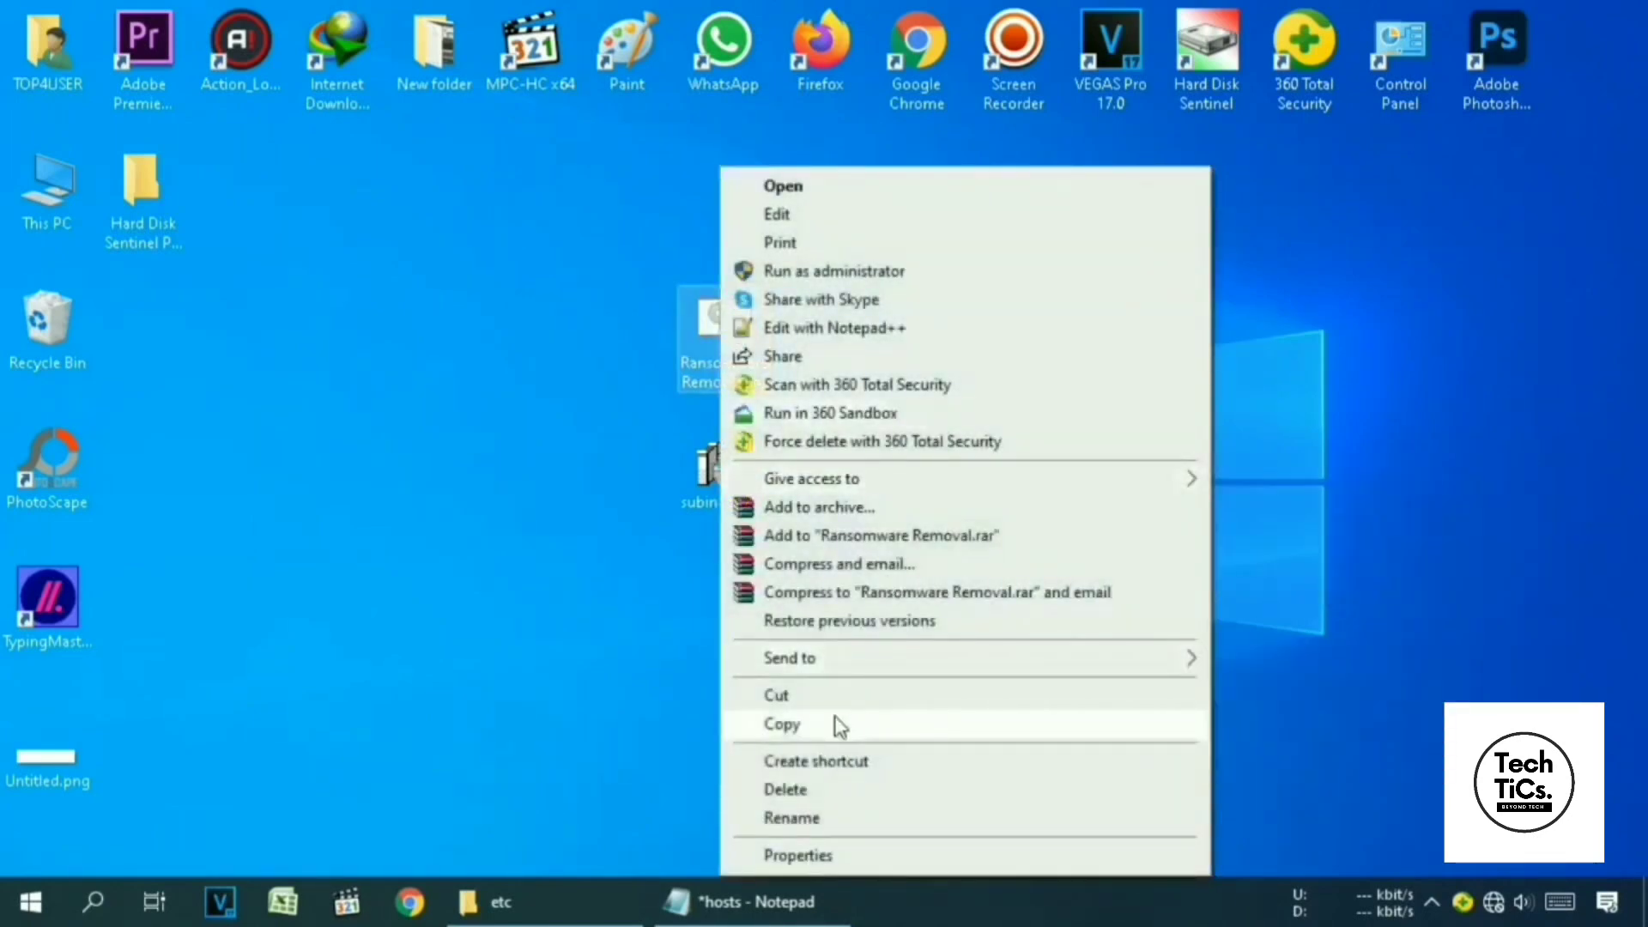
left_click(800, 728)
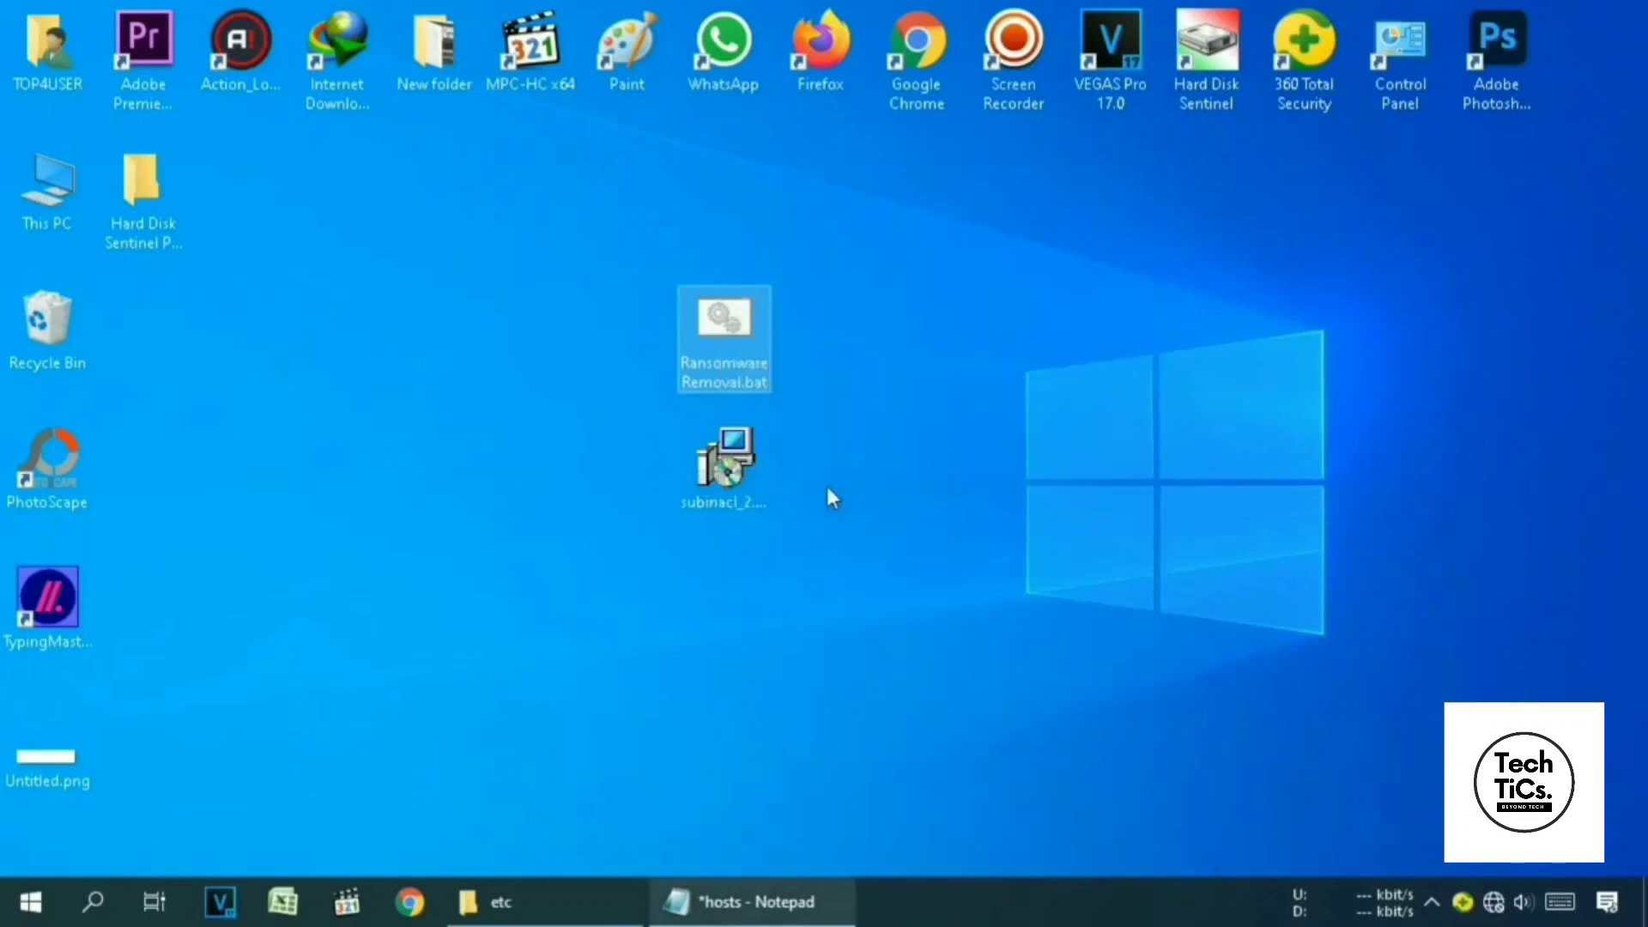
left_click(95, 902)
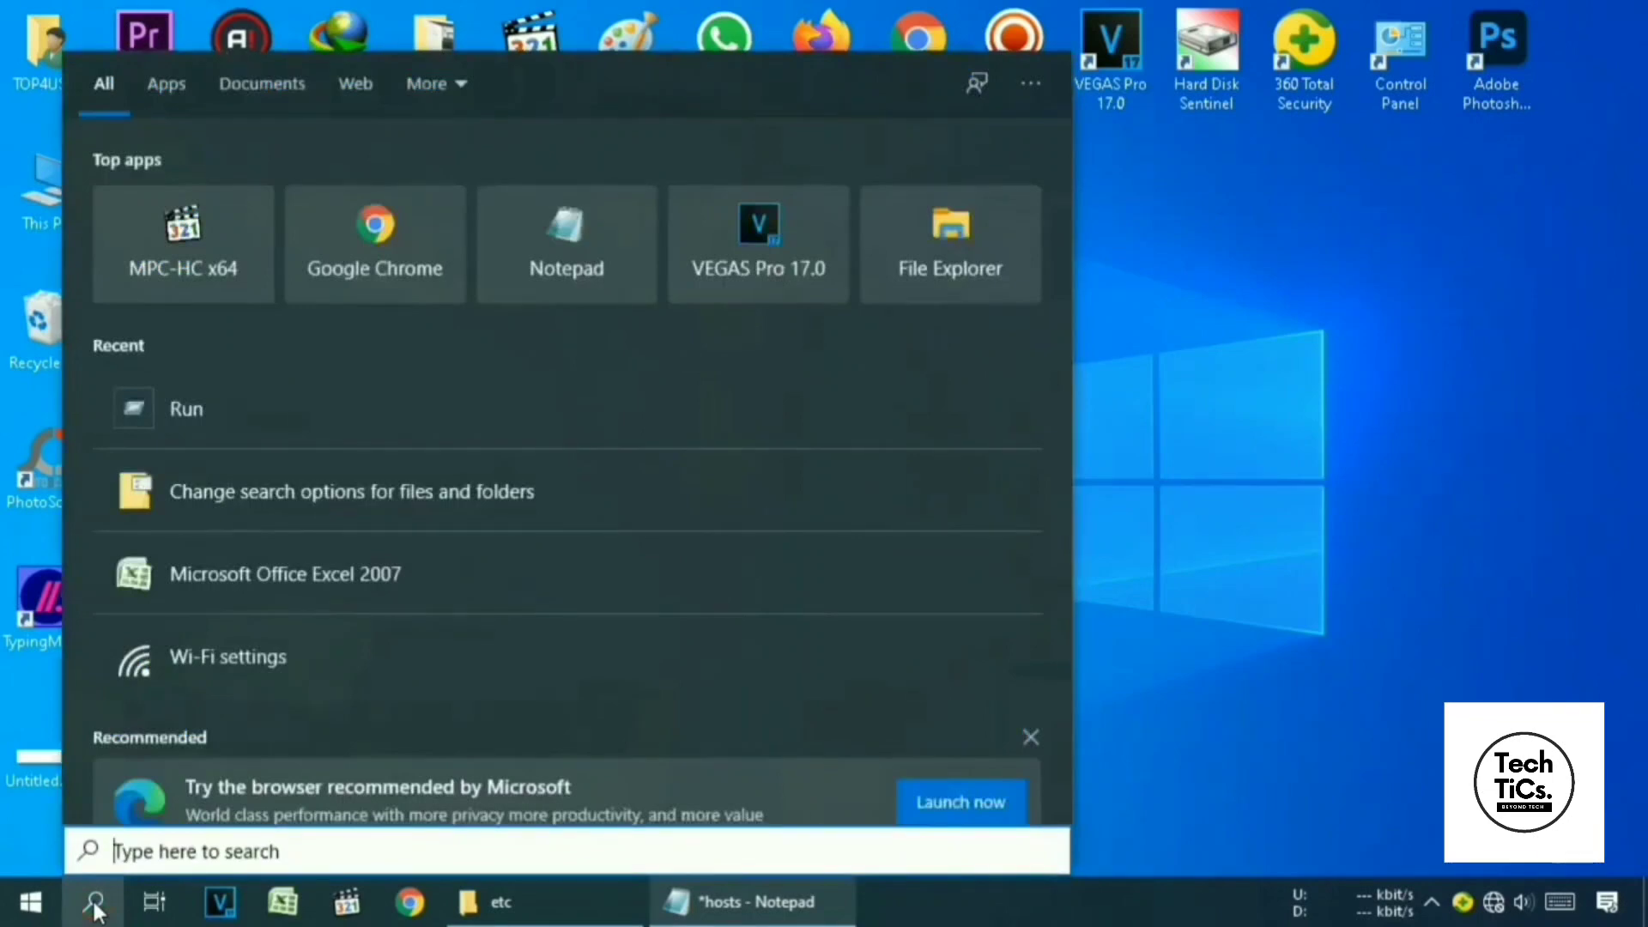
type("%")
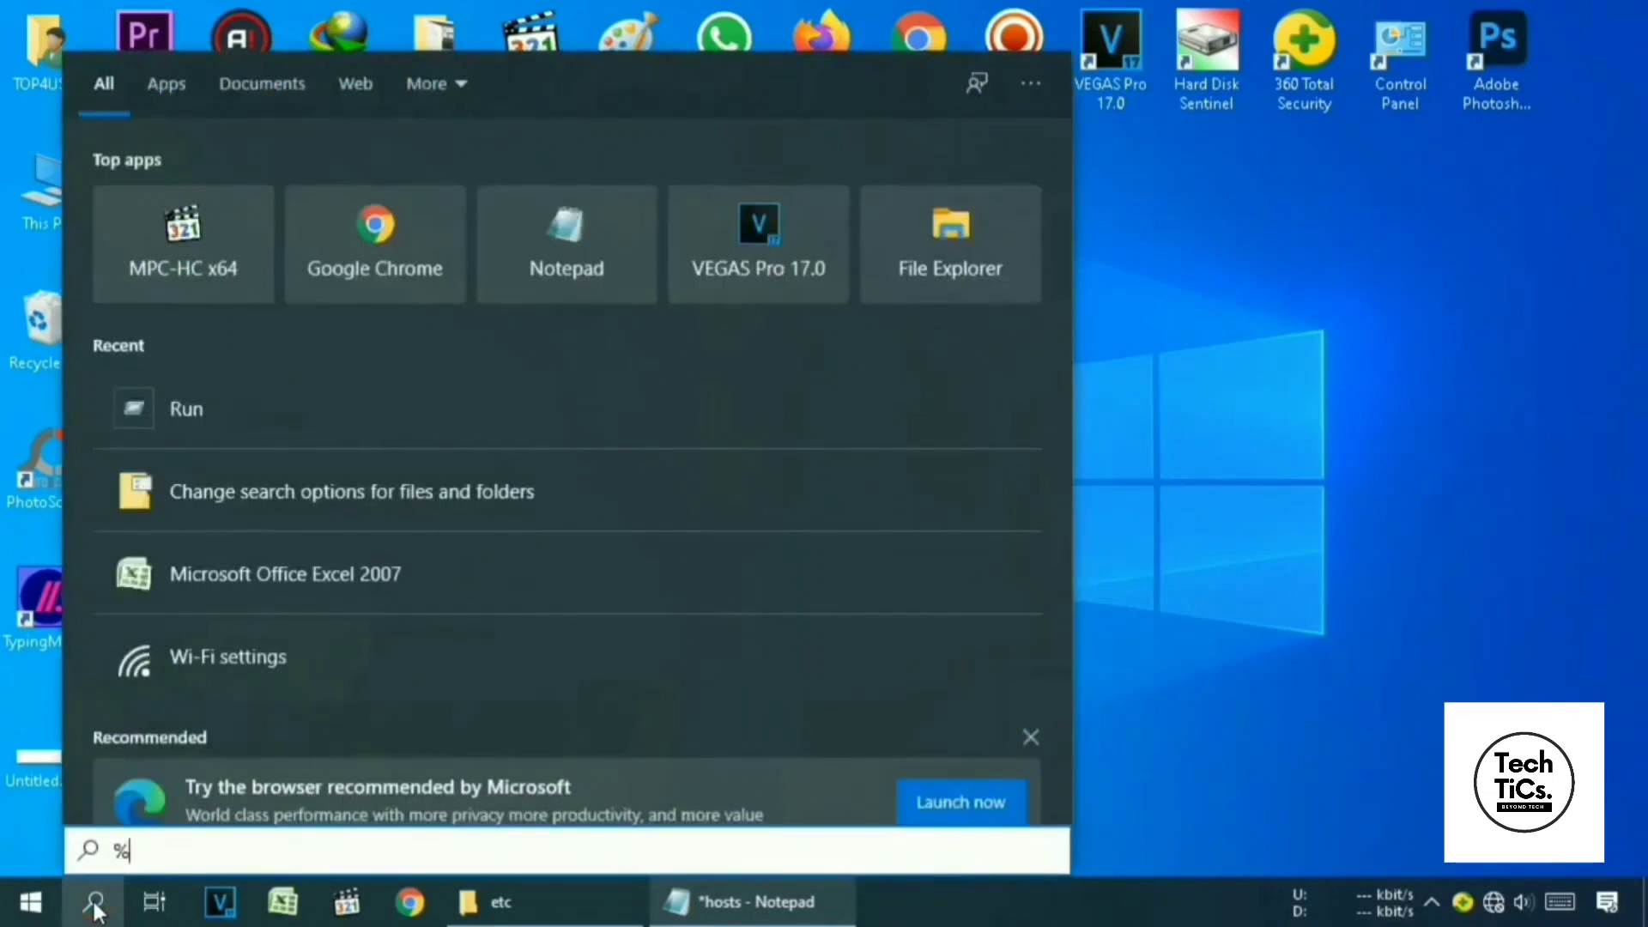
type("p")
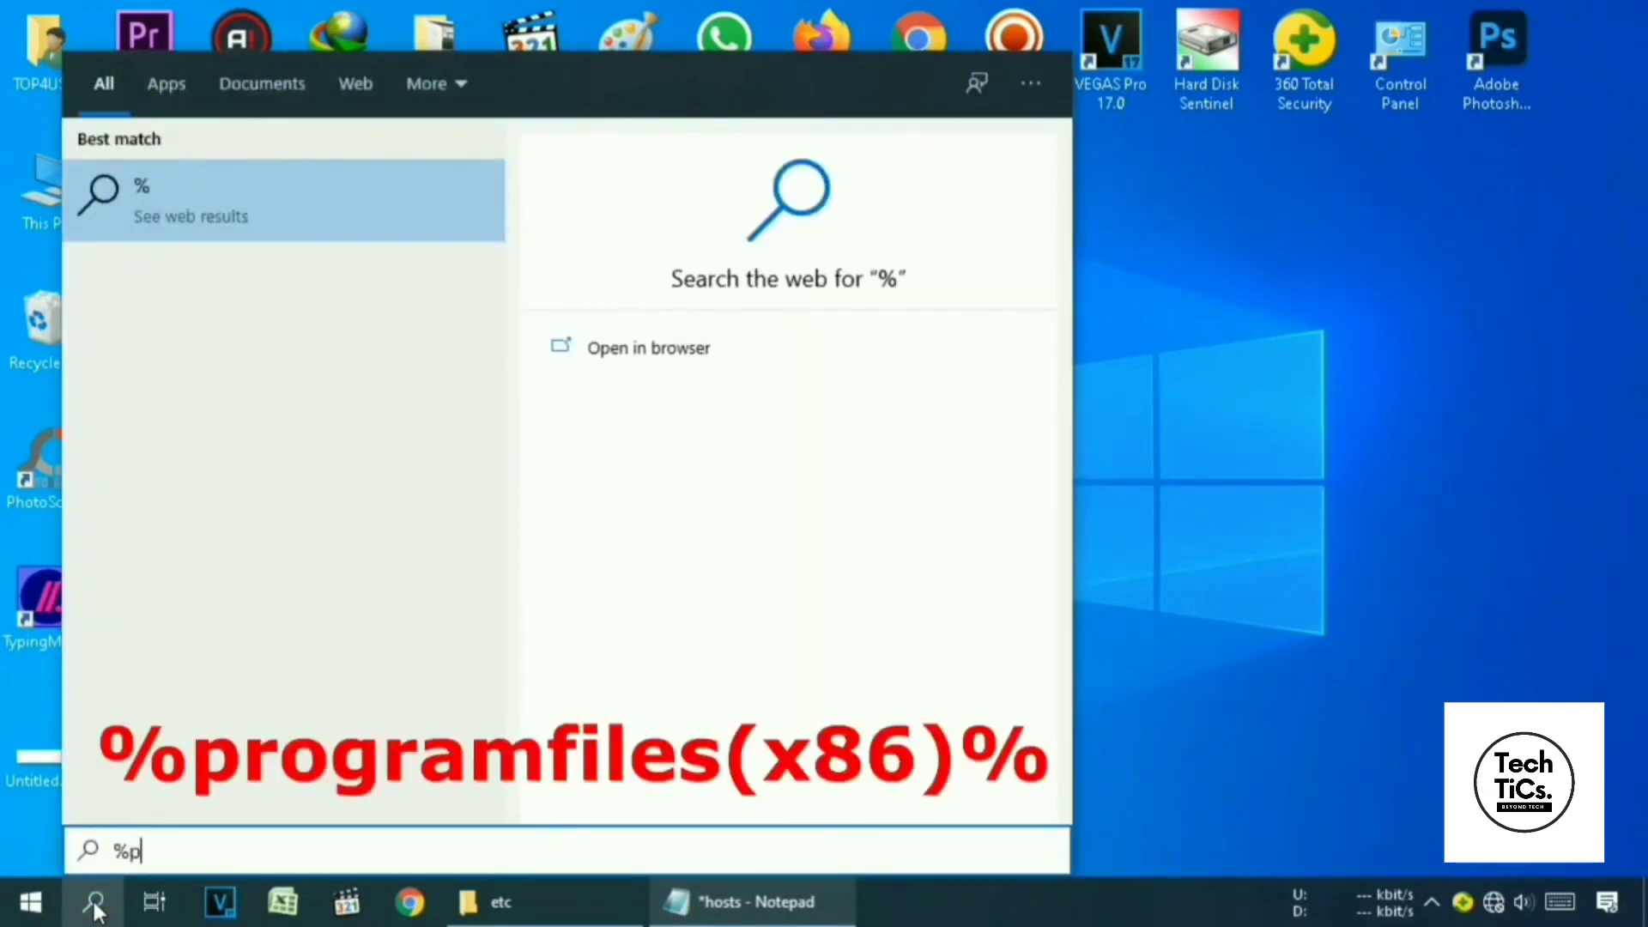
type("rogra")
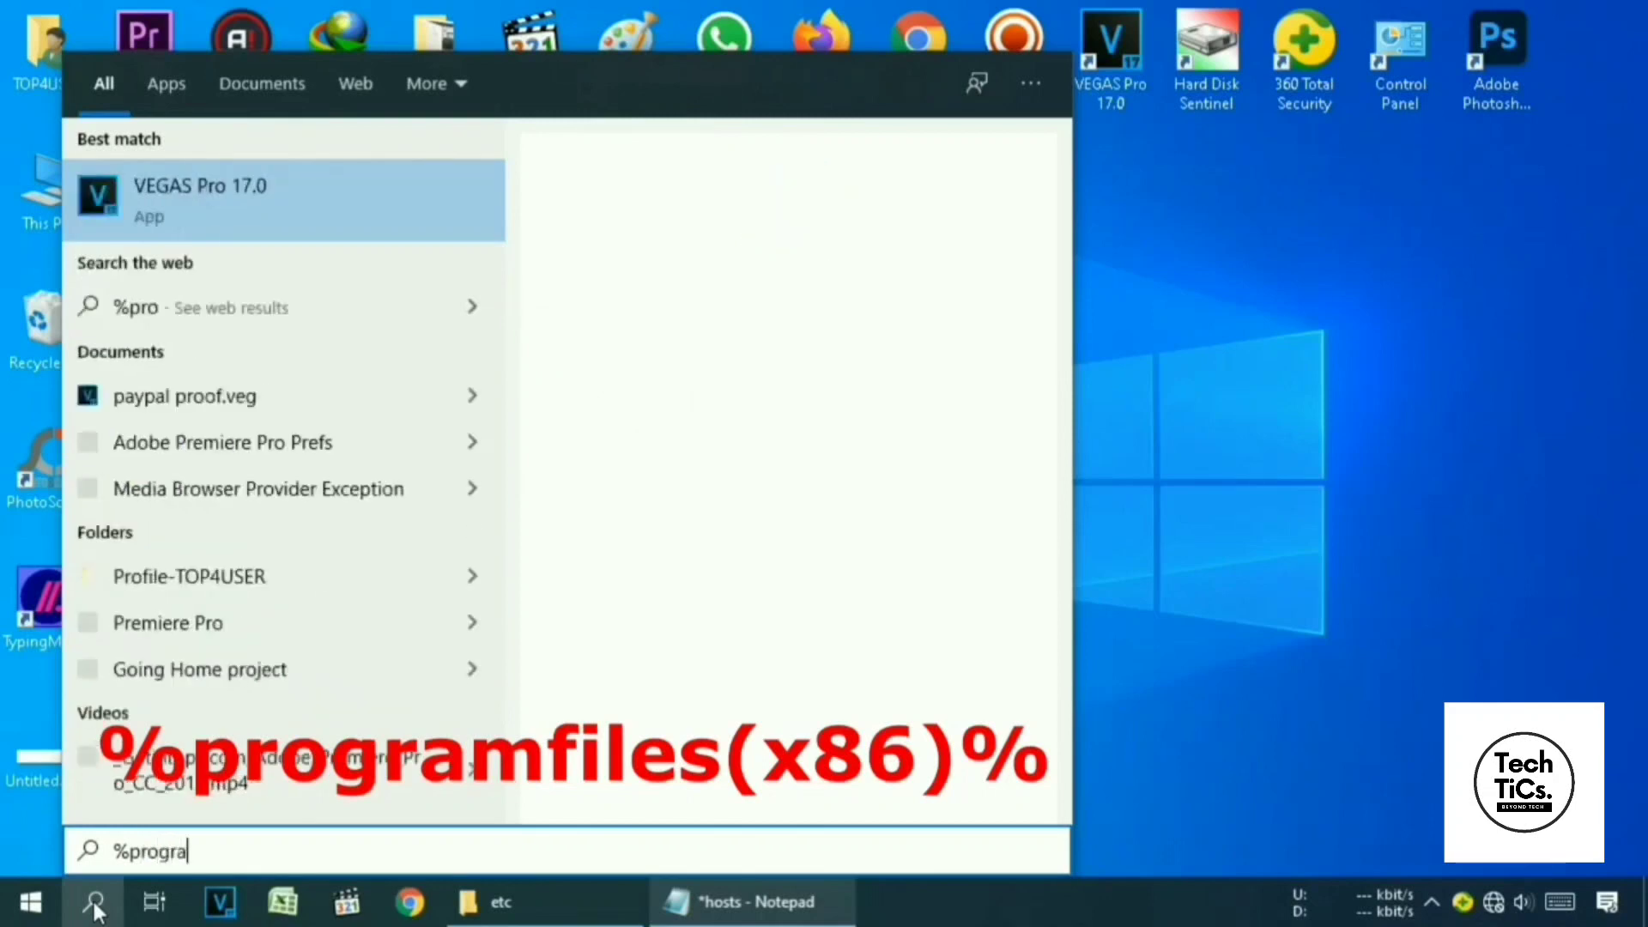
type("mfiles")
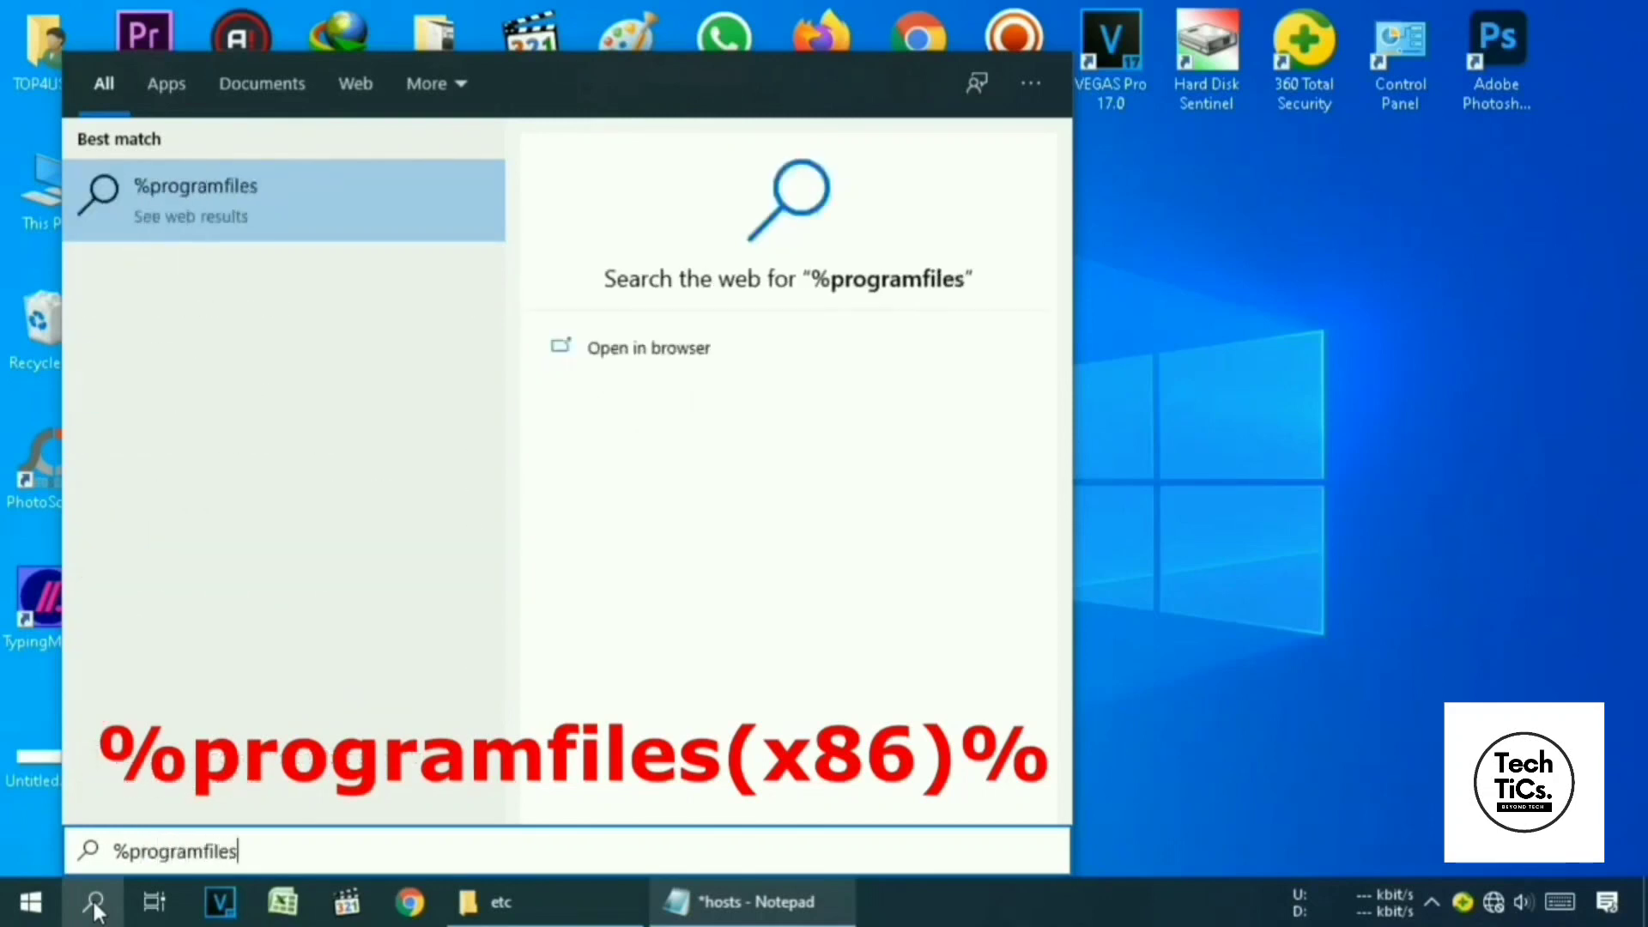
type("(")
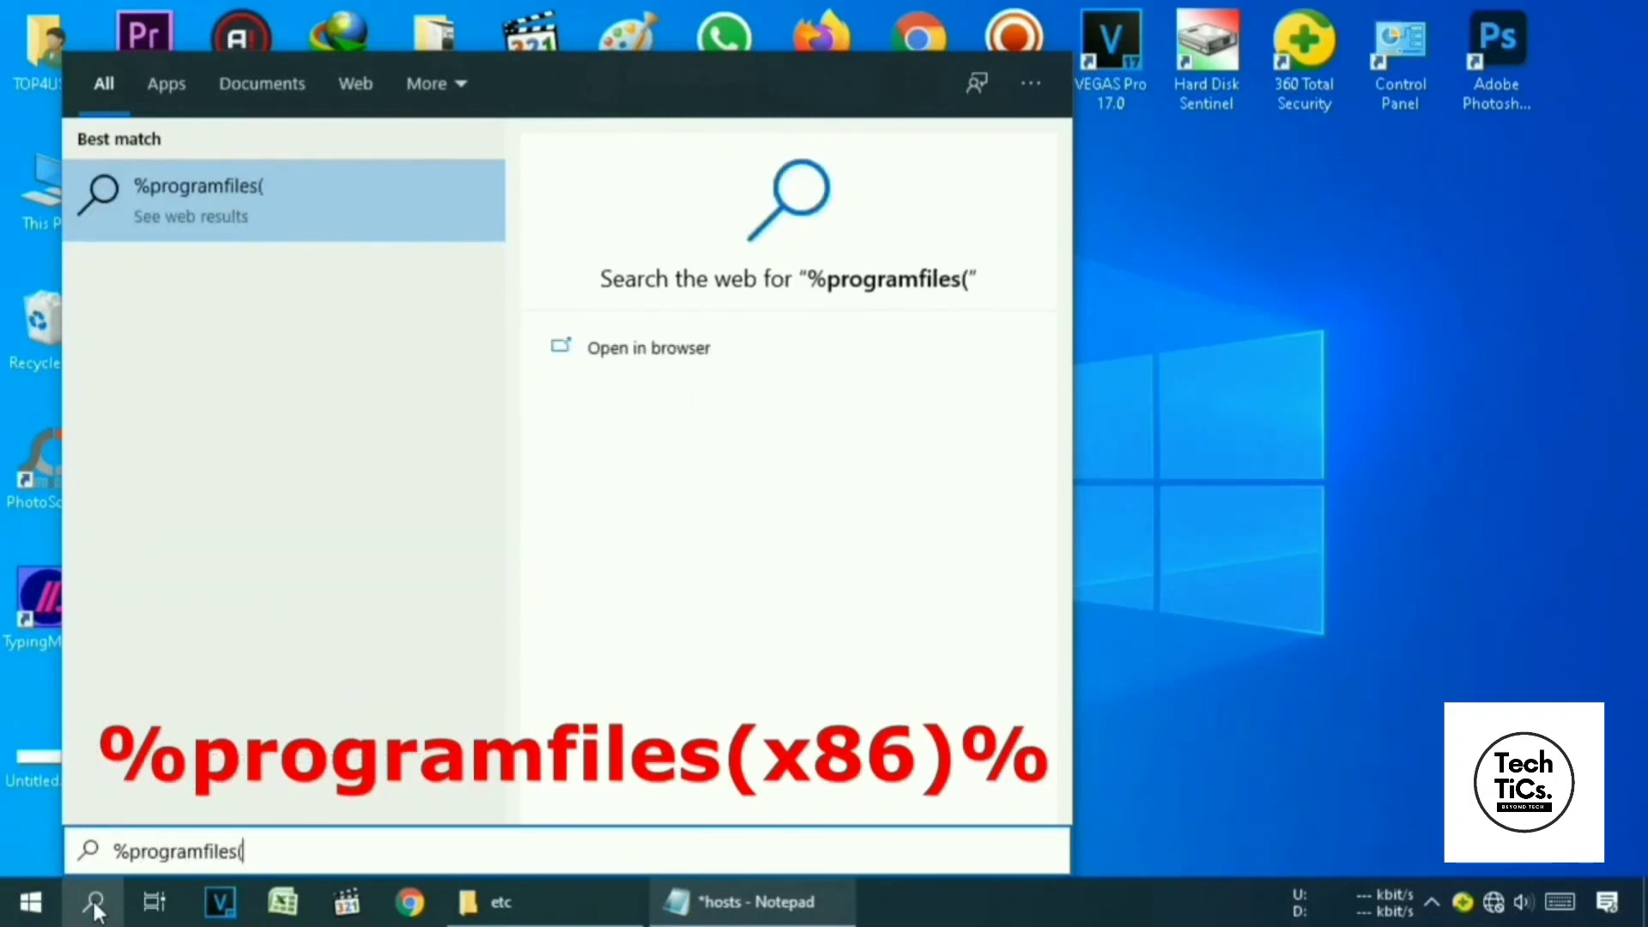
type("x8")
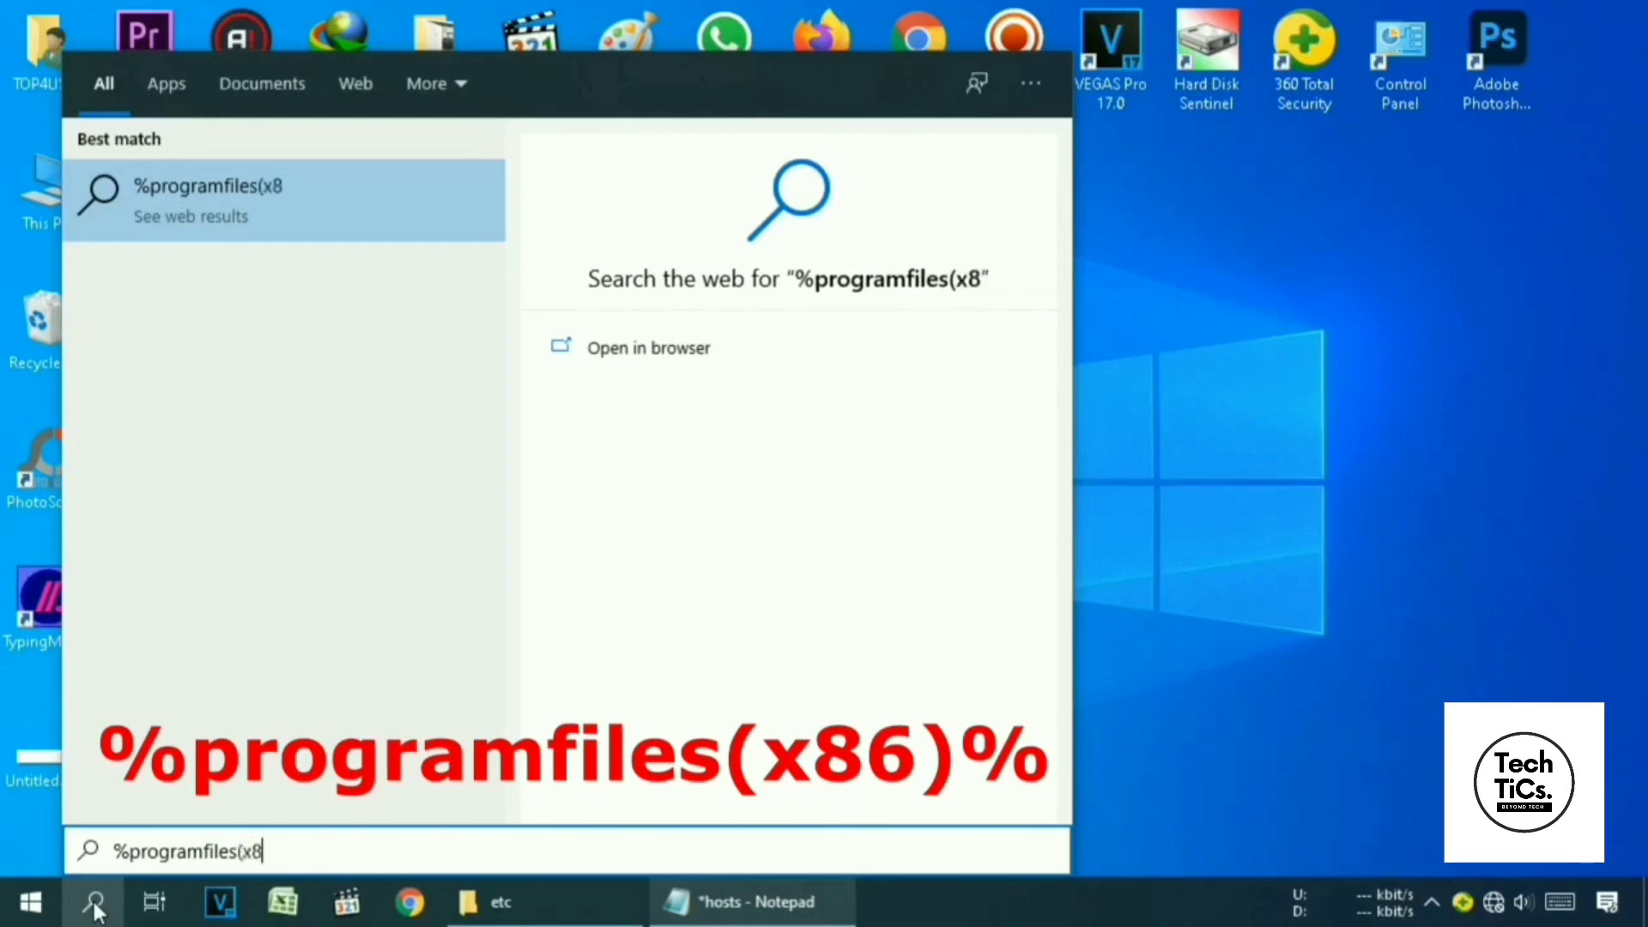
type("6")
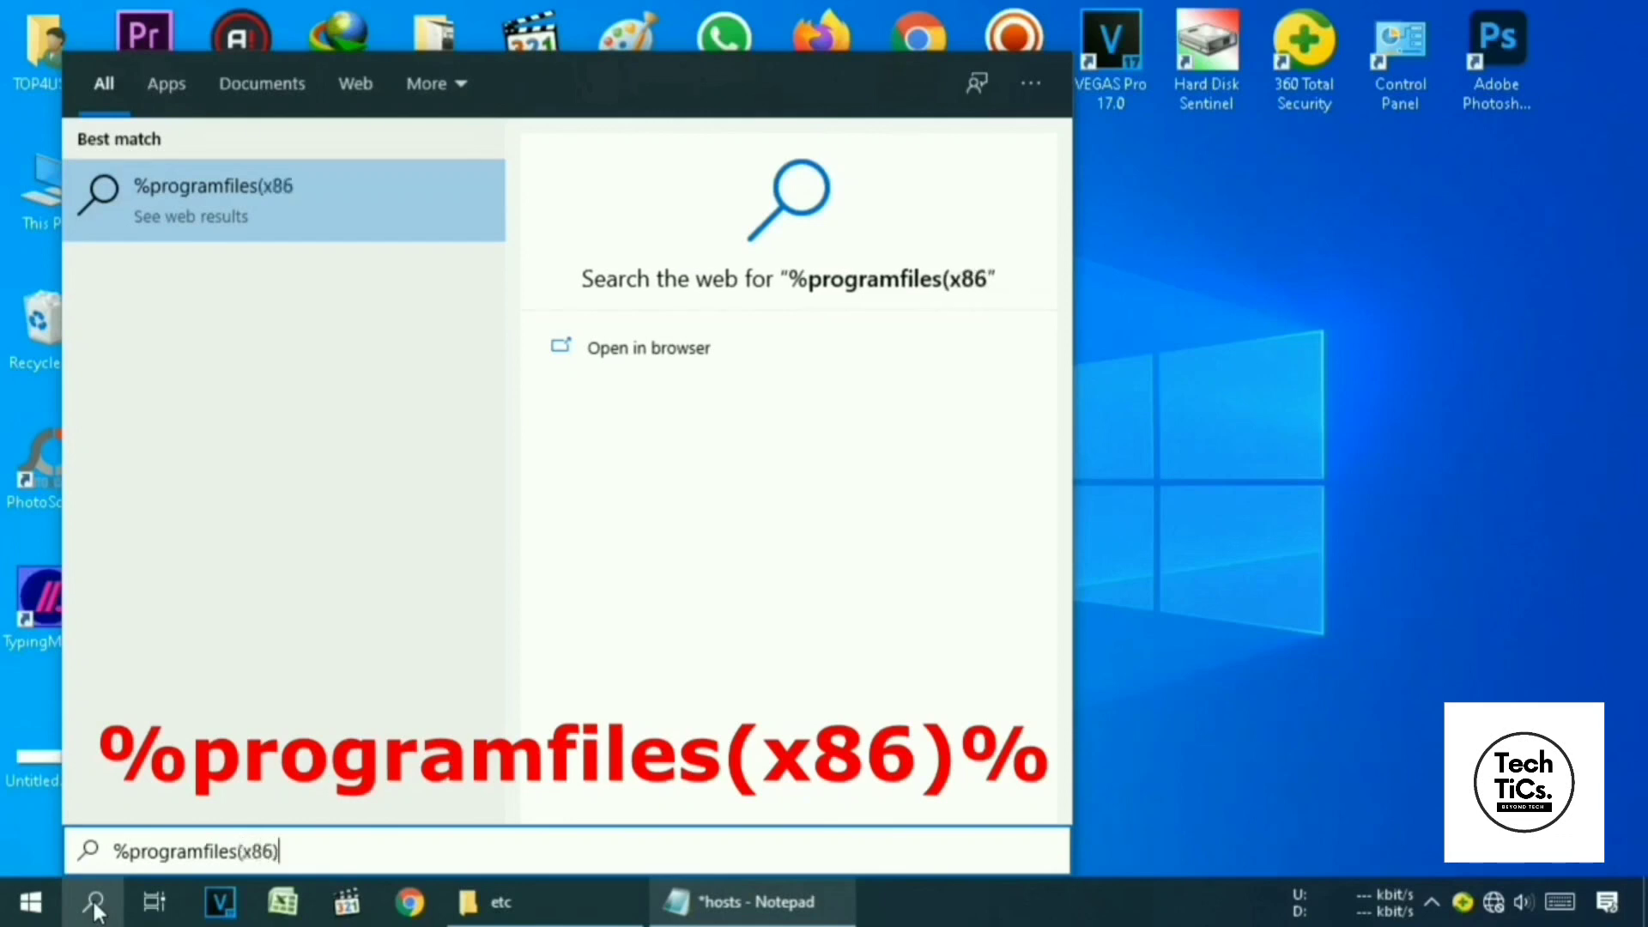
type(")%")
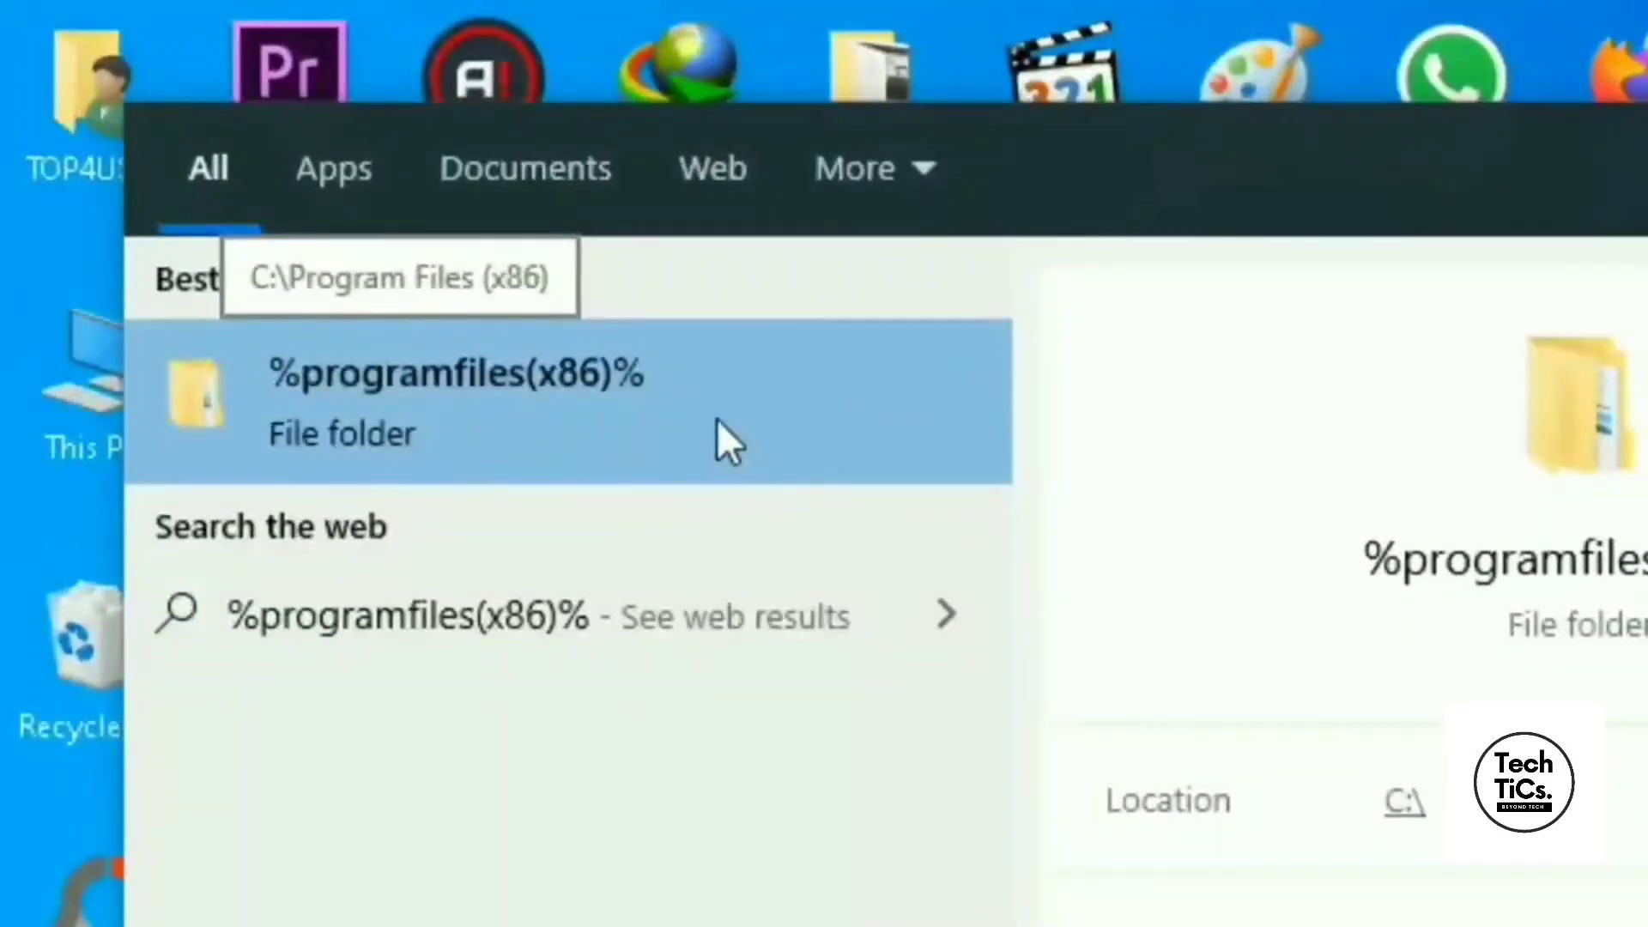
left_click(505, 414)
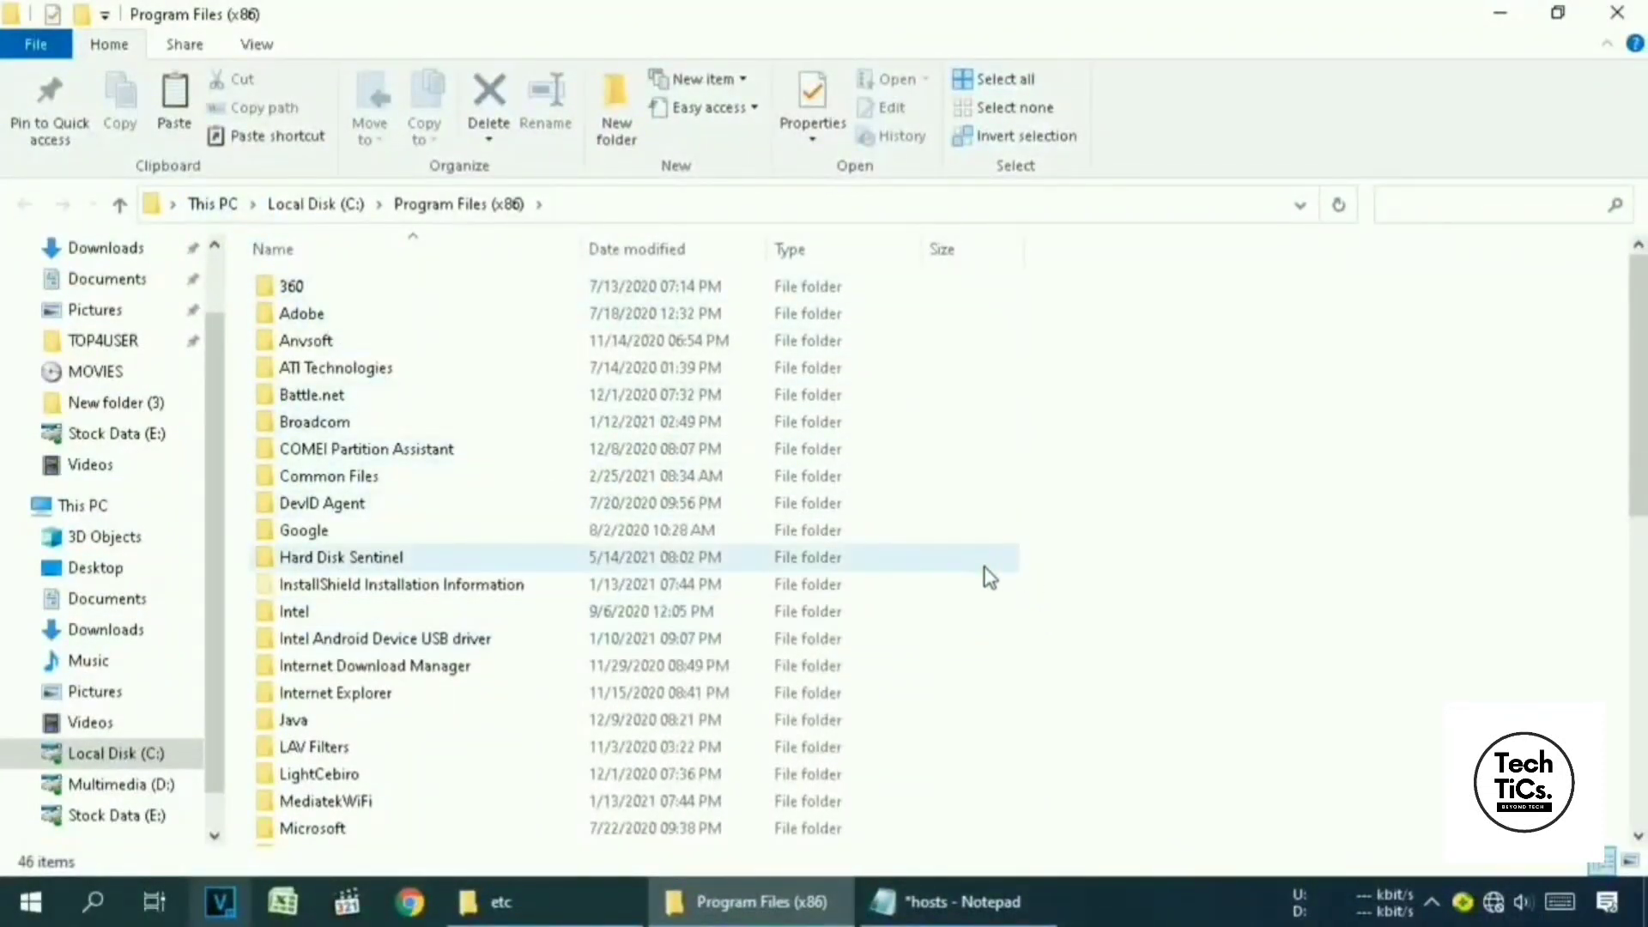
Open the Tools folder inside Windows Resource Kits and paste the copied Ransomware Removal.bat there.
scroll(987, 571, "down", 8)
left_click(987, 566)
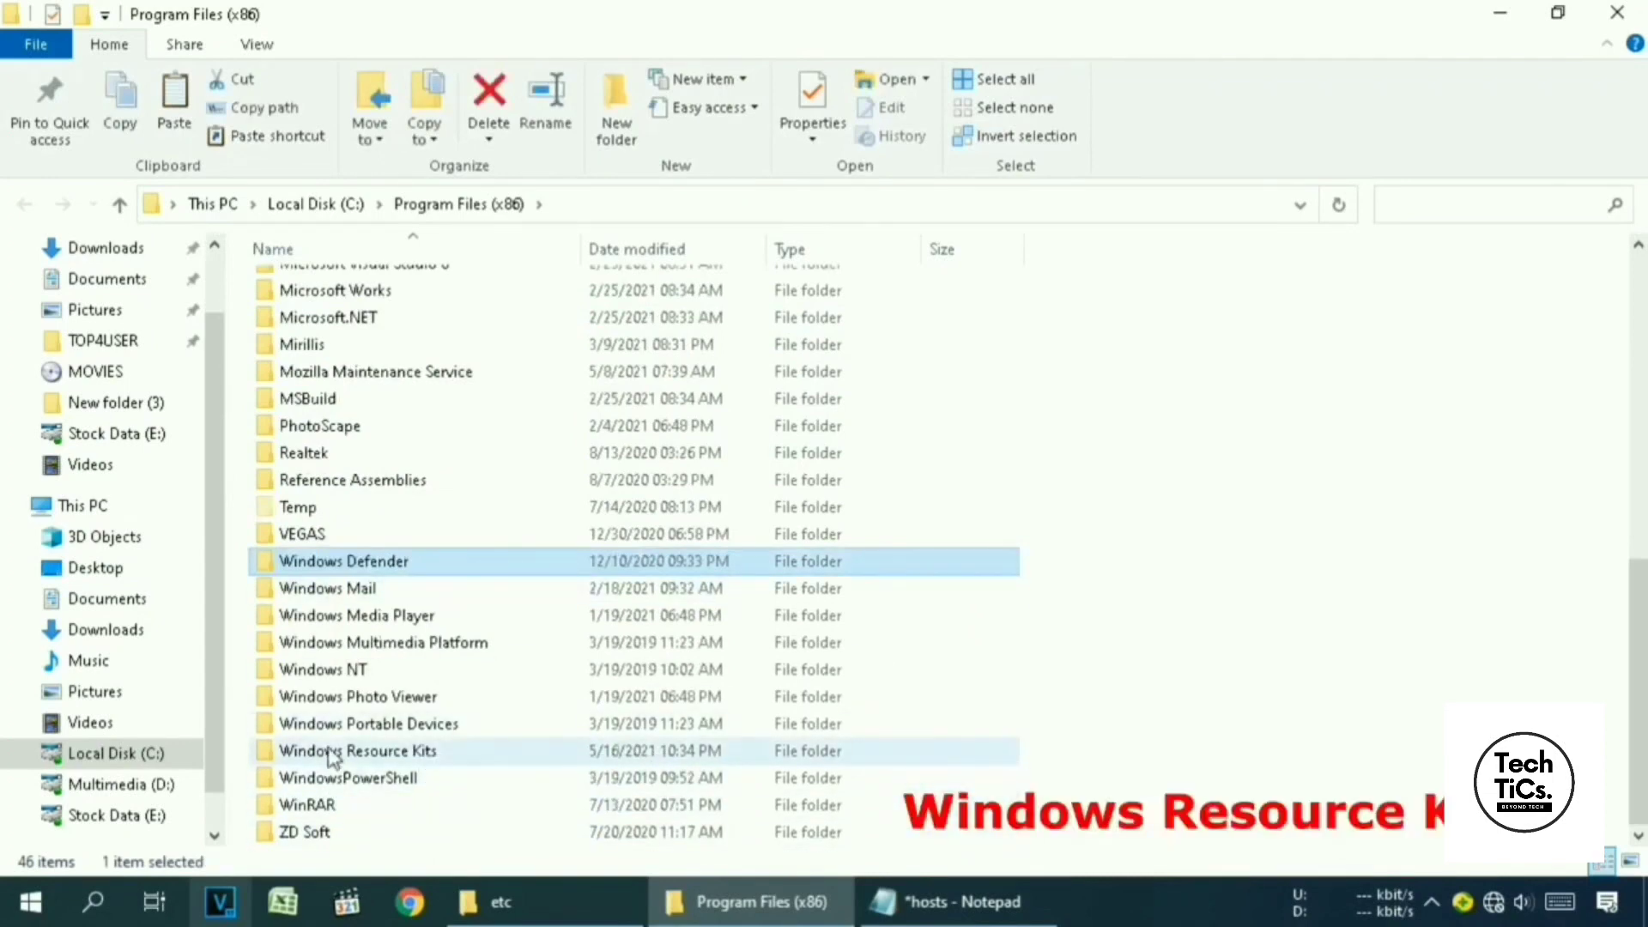
double_click(476, 761)
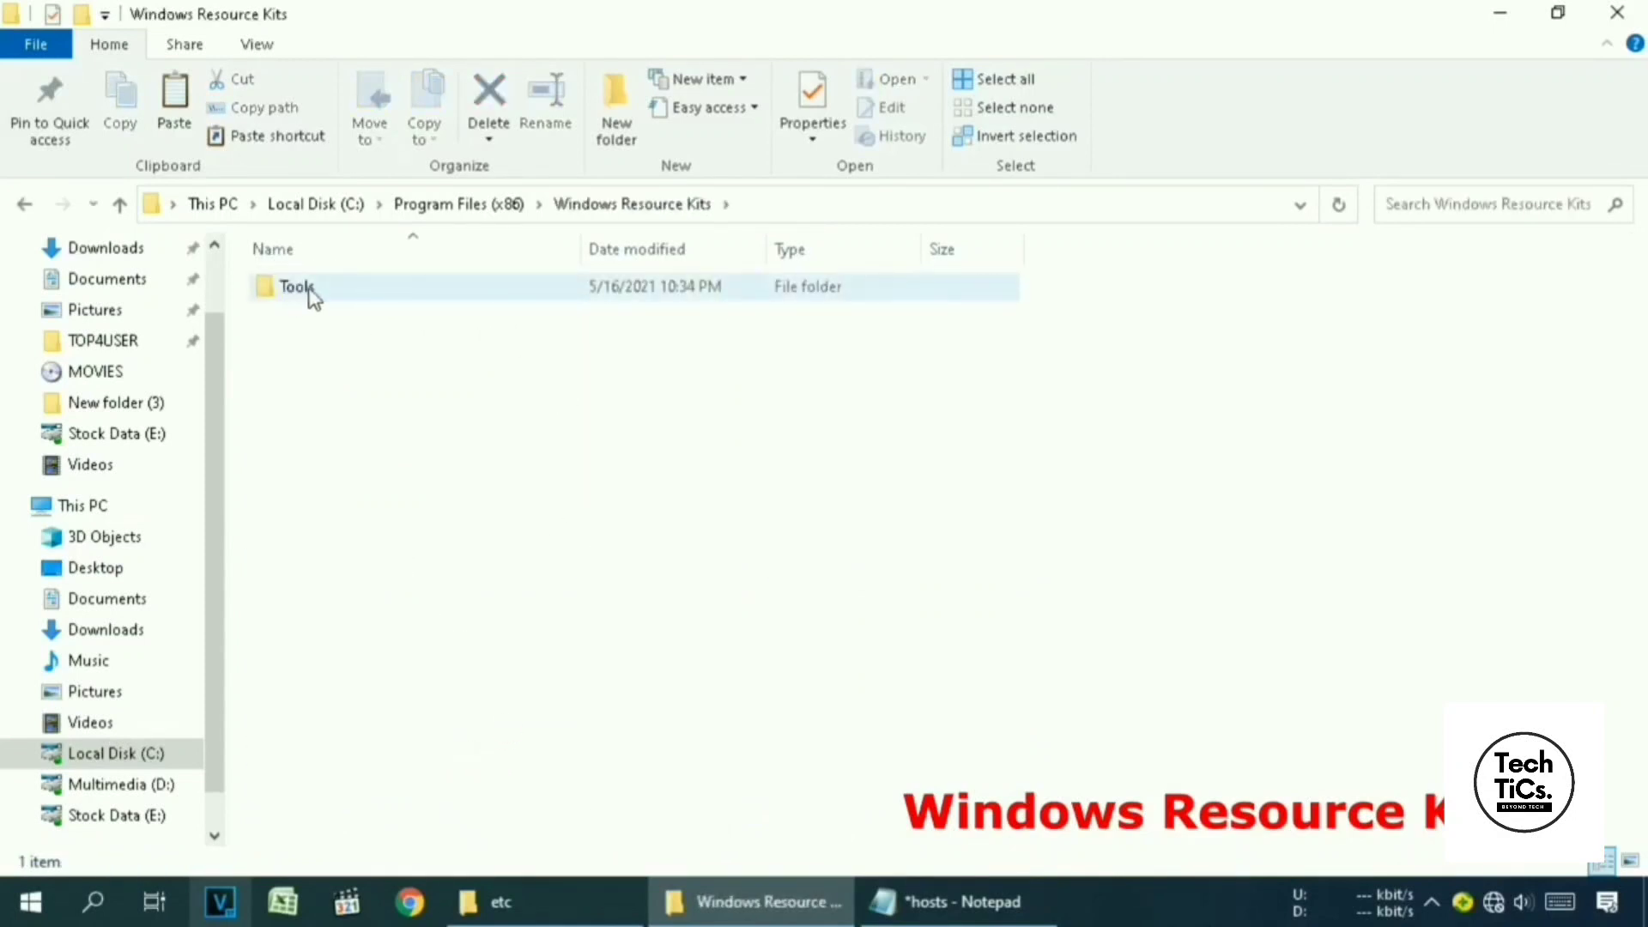
double_click(369, 292)
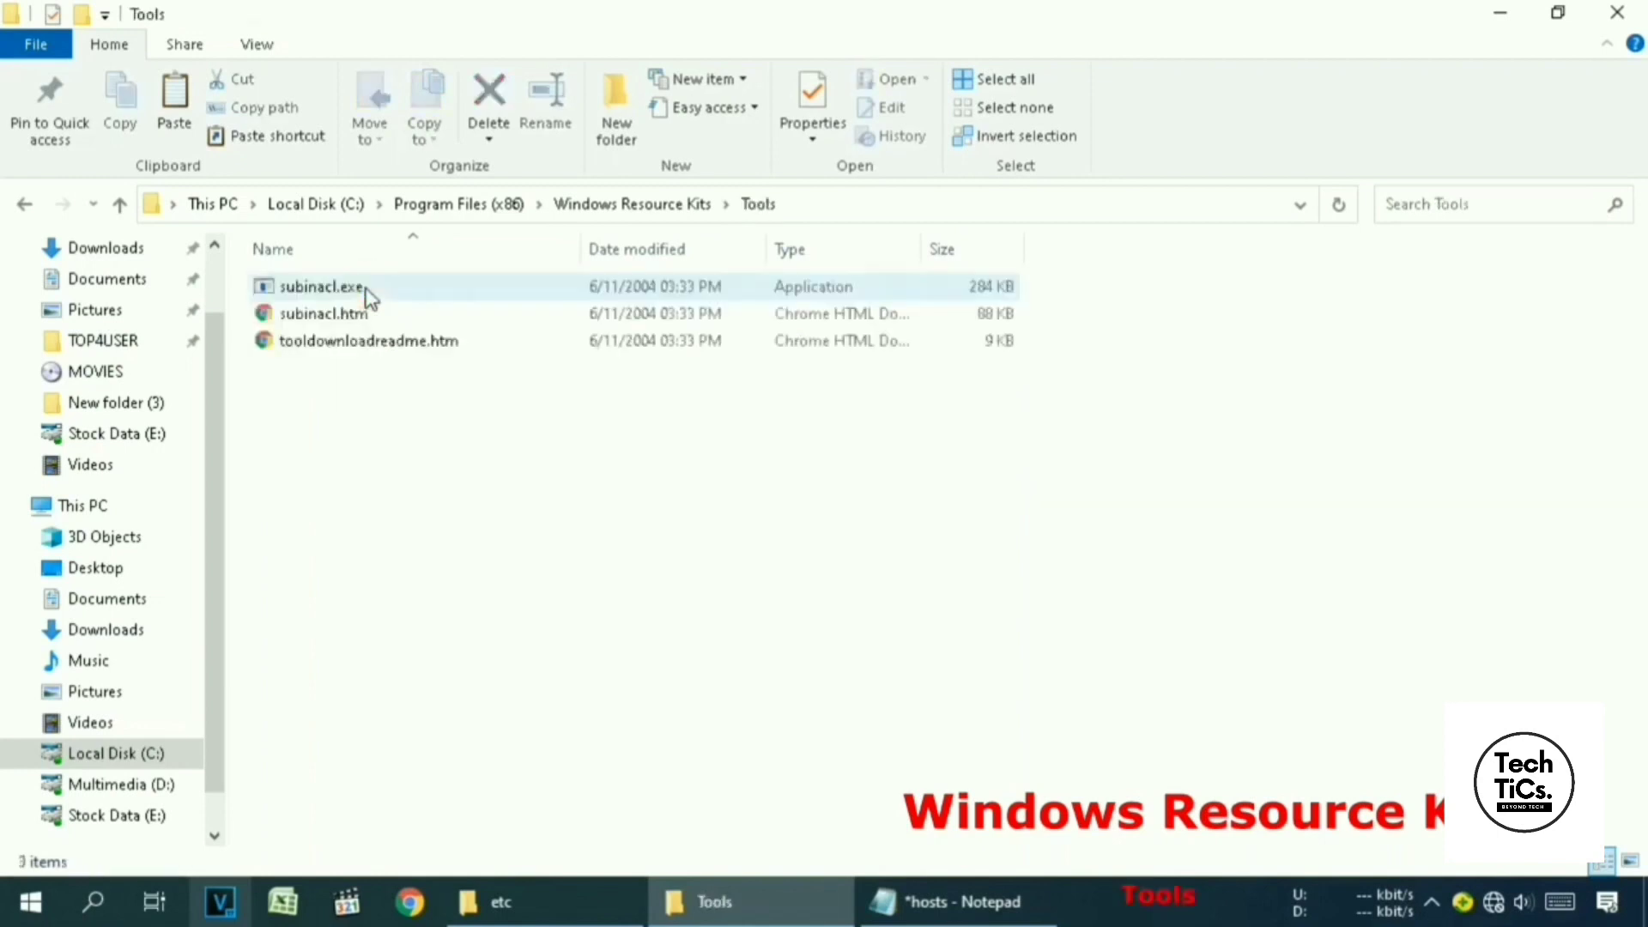
left_click(549, 429)
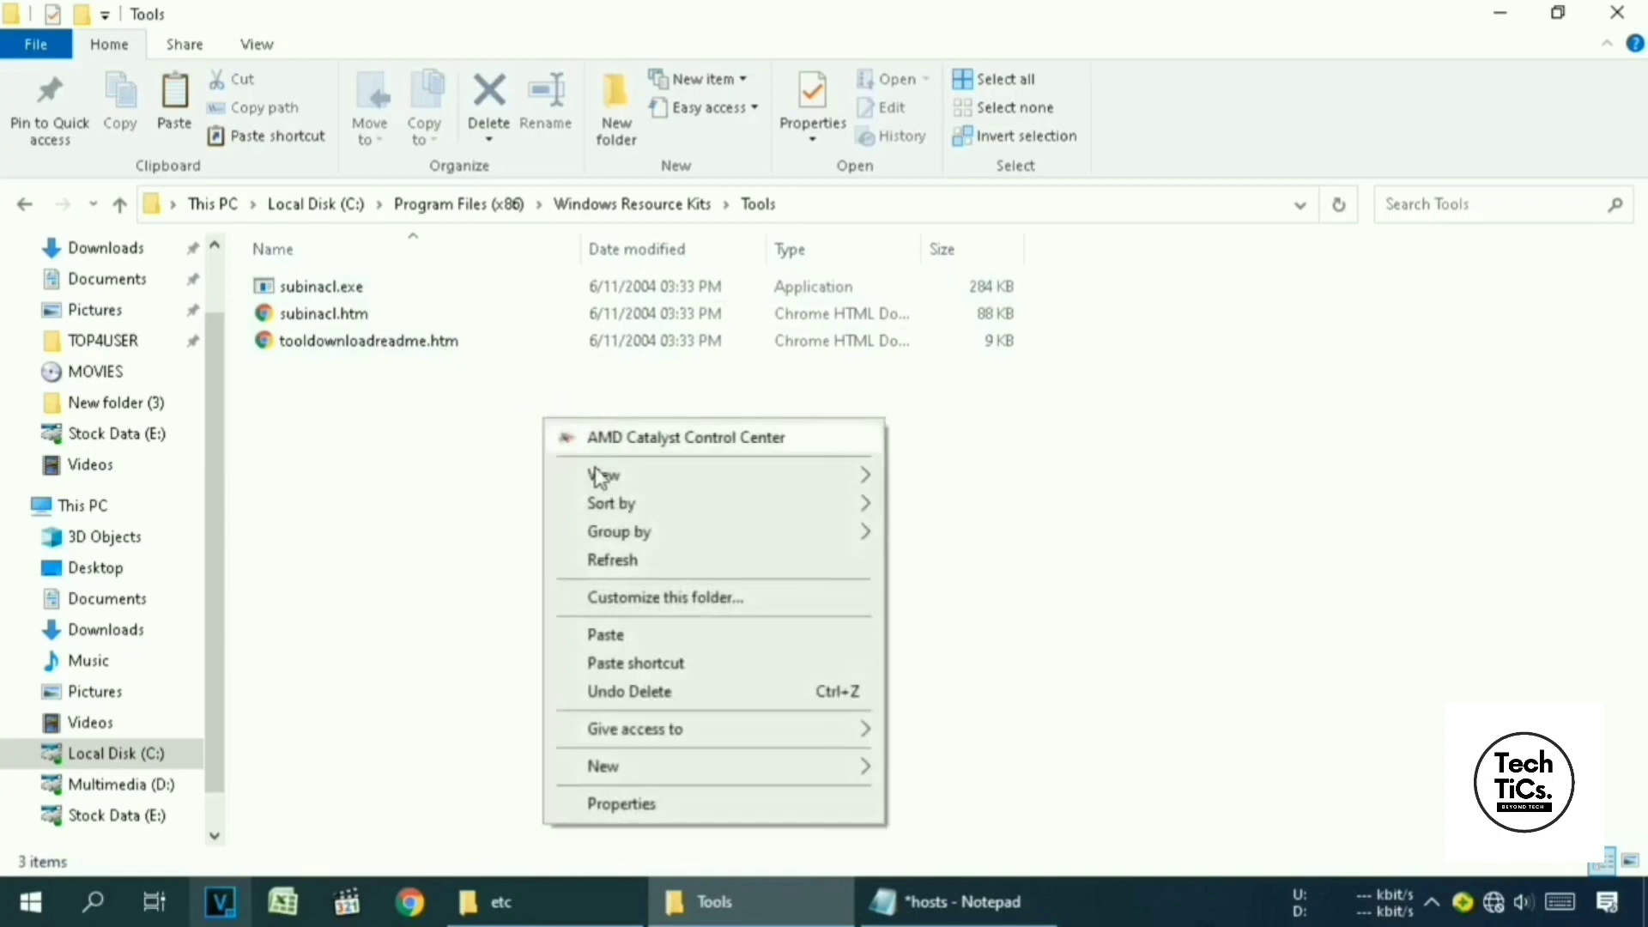
left_click(652, 634)
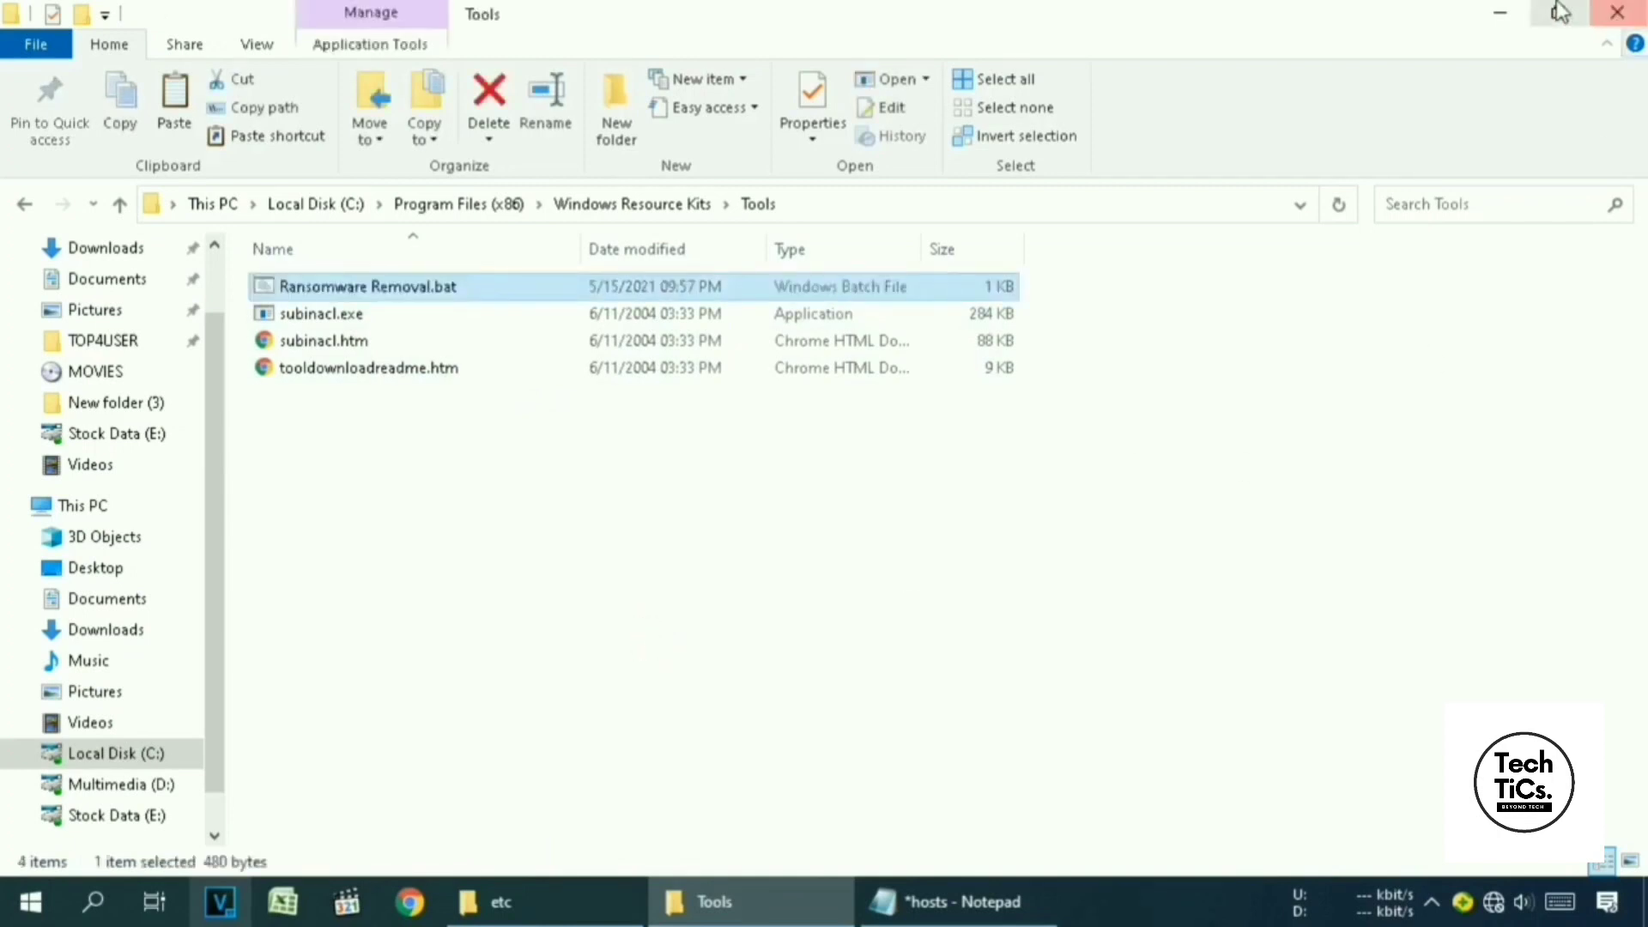
Minimize the Tools folder window, find Command Prompt with Windows search and run it as administrator.
left_click(1500, 12)
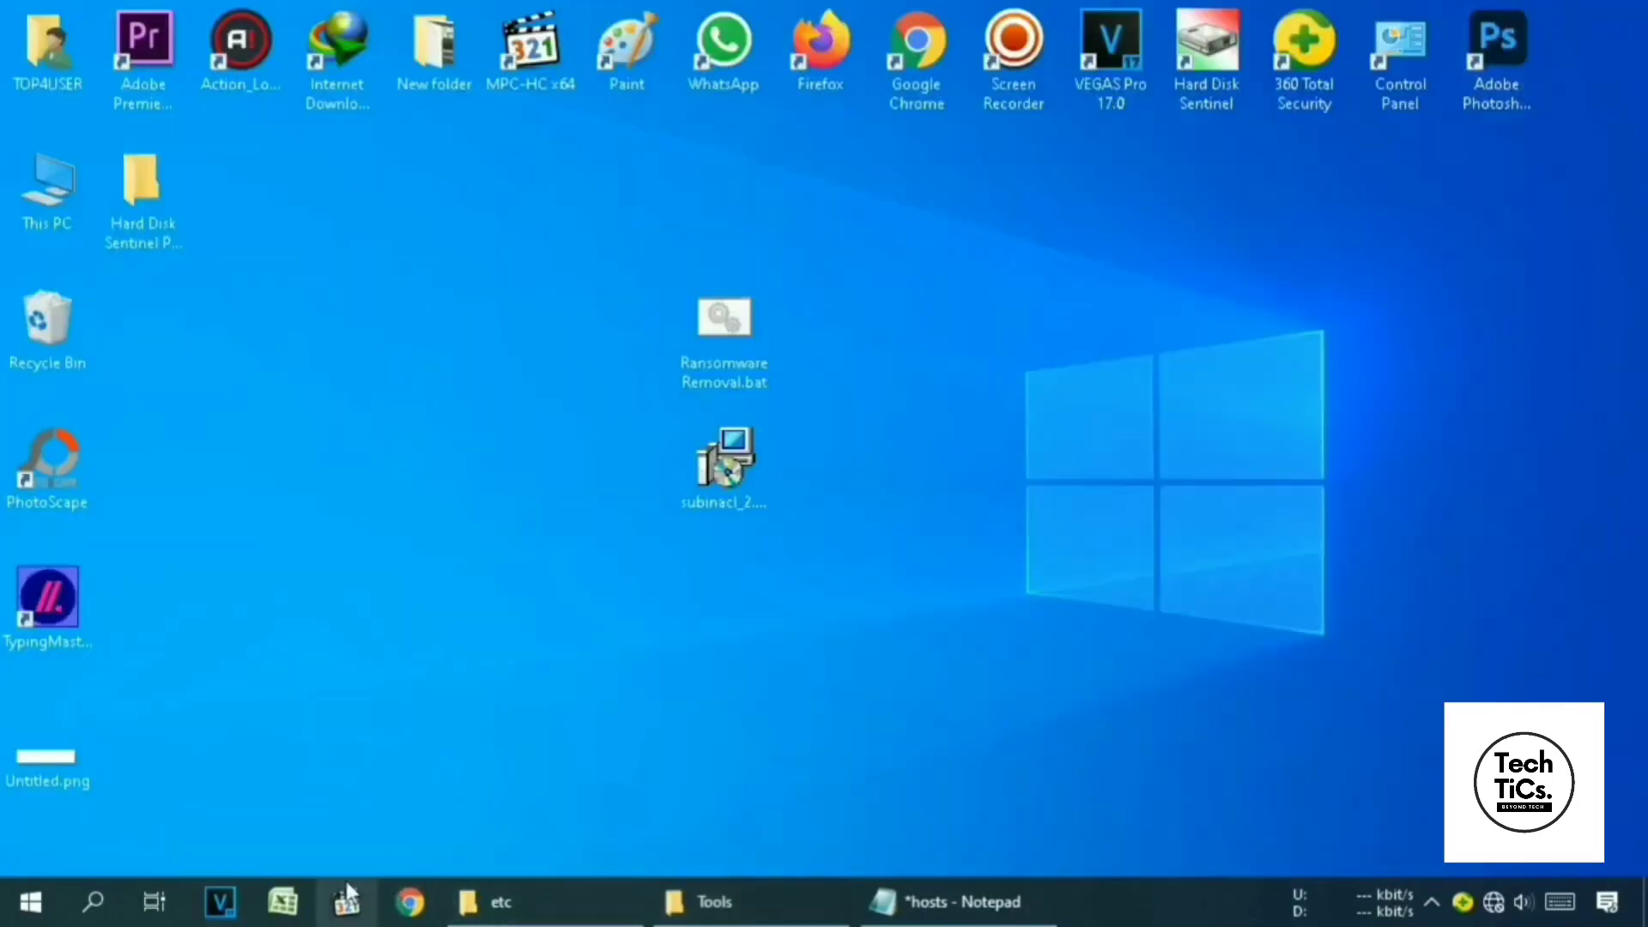
left_click(94, 903)
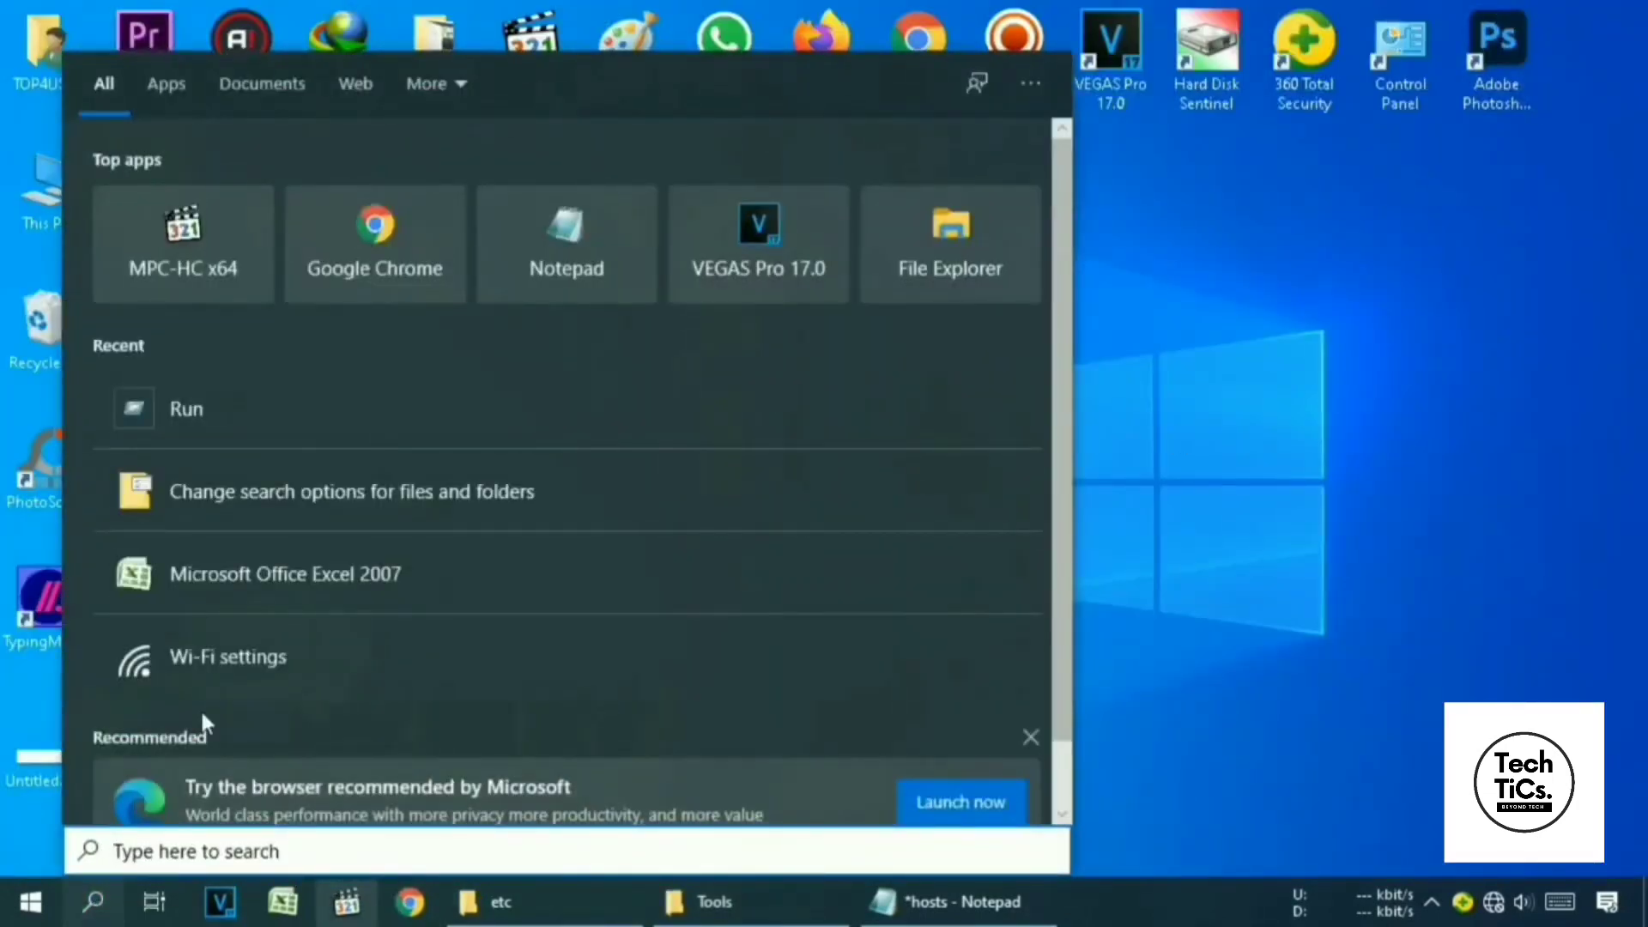
type("cmd")
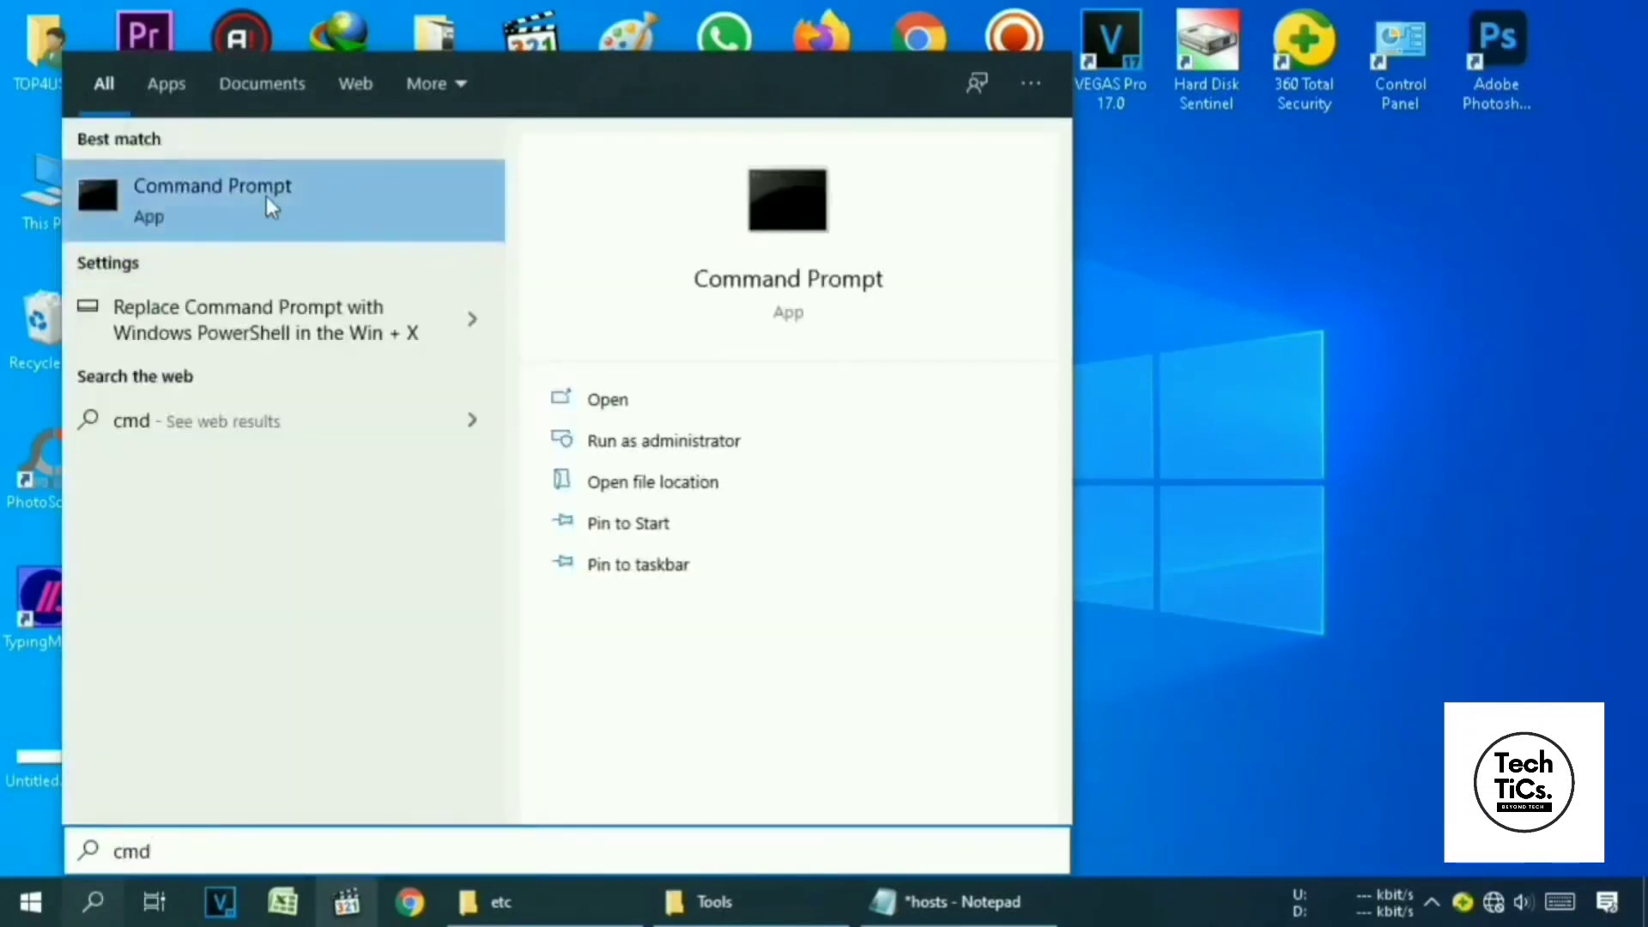
right_click(297, 188)
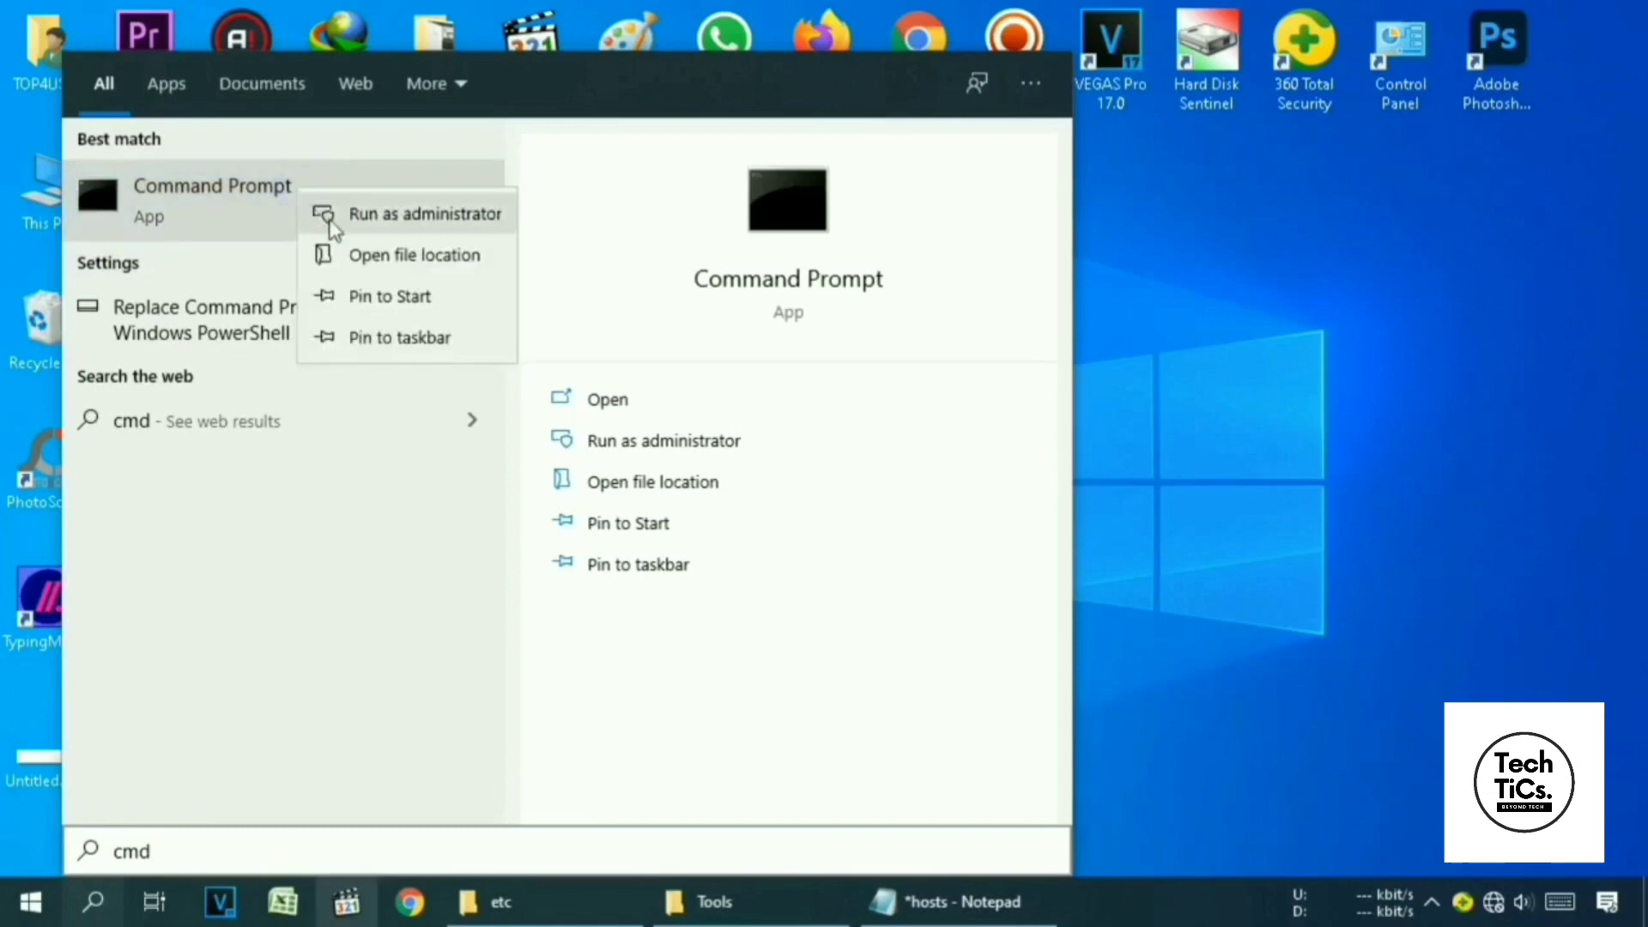
left_click(466, 218)
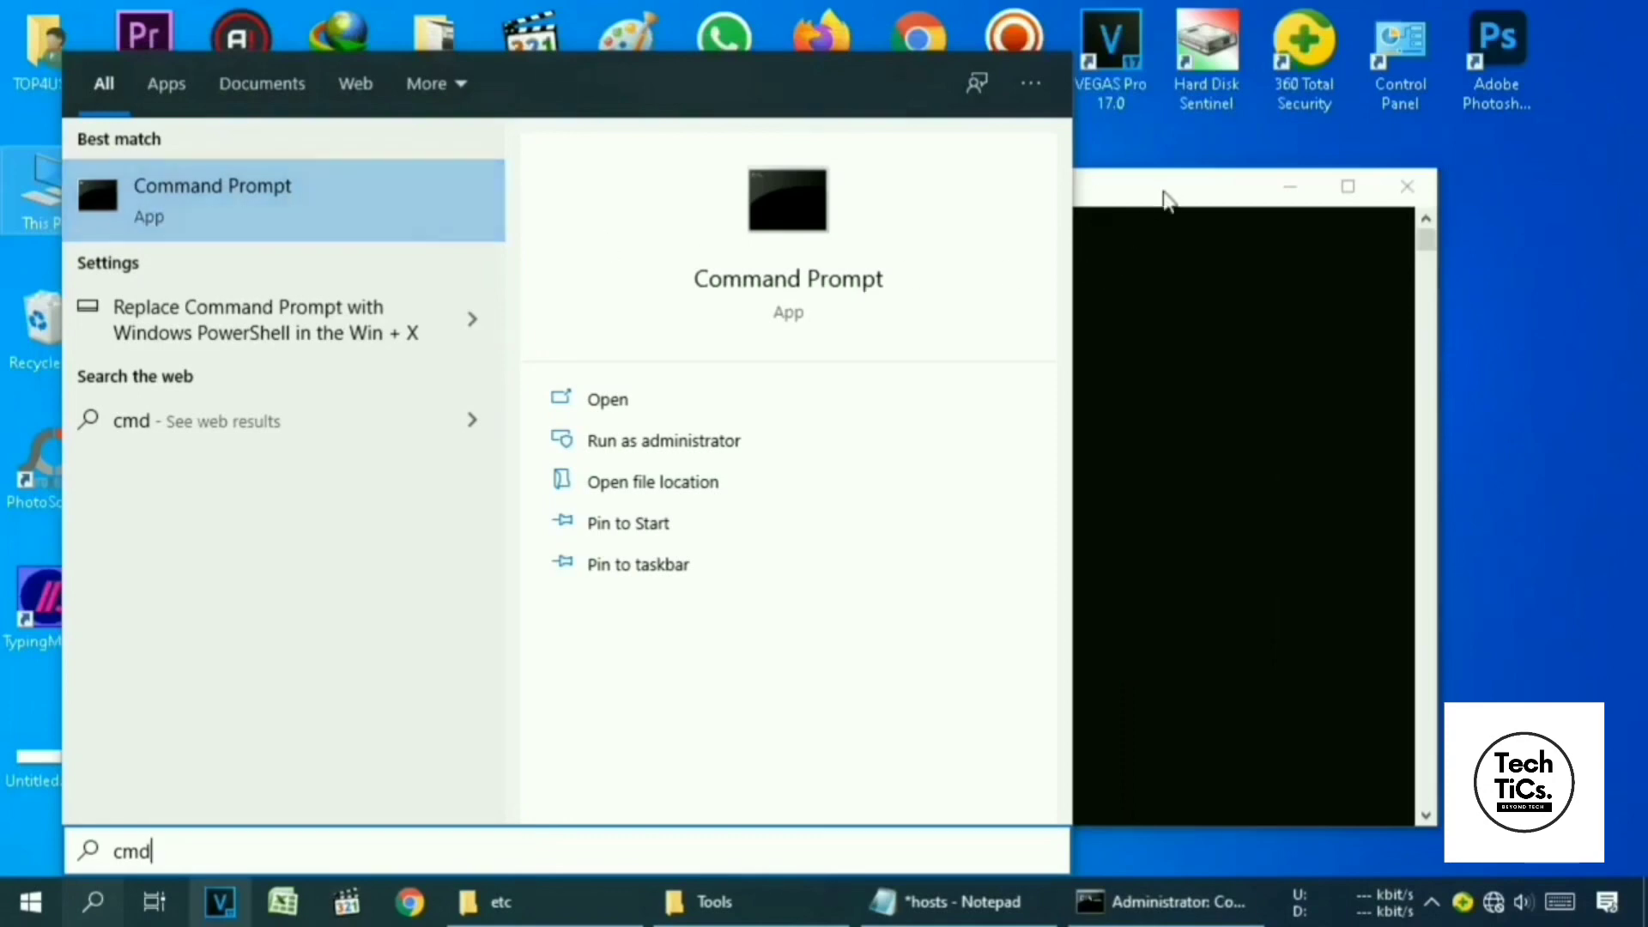
left_click(1110, 194)
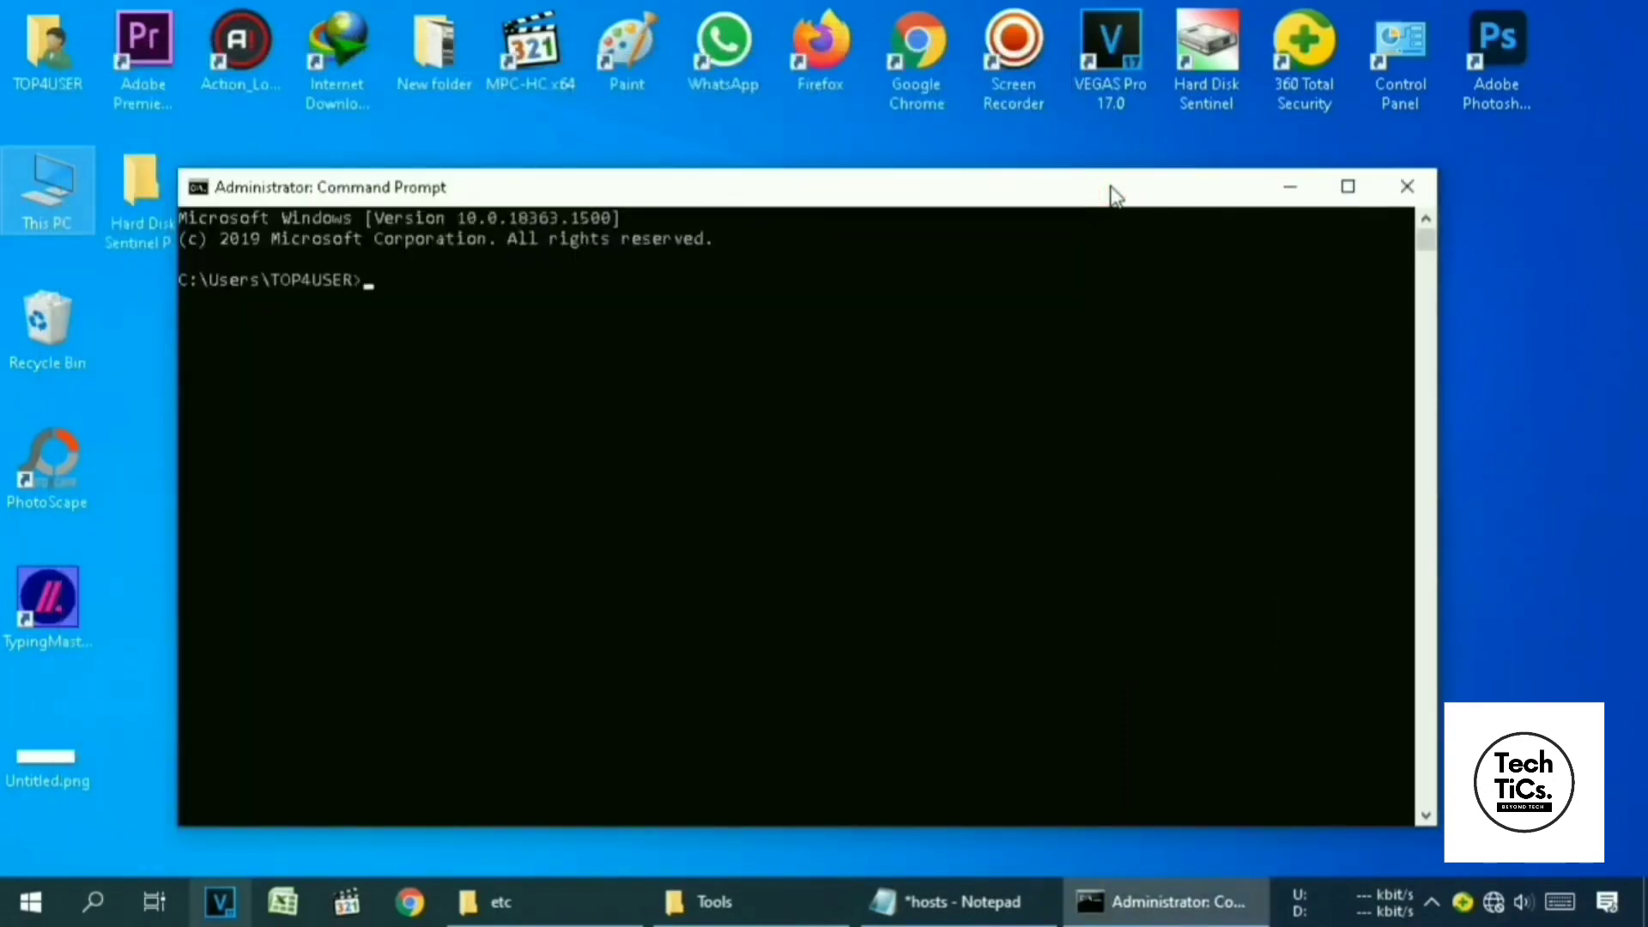
Change the Command Prompt directory with cd %programfiles(x86)%\windows resource kits\tools.
type("cd %p")
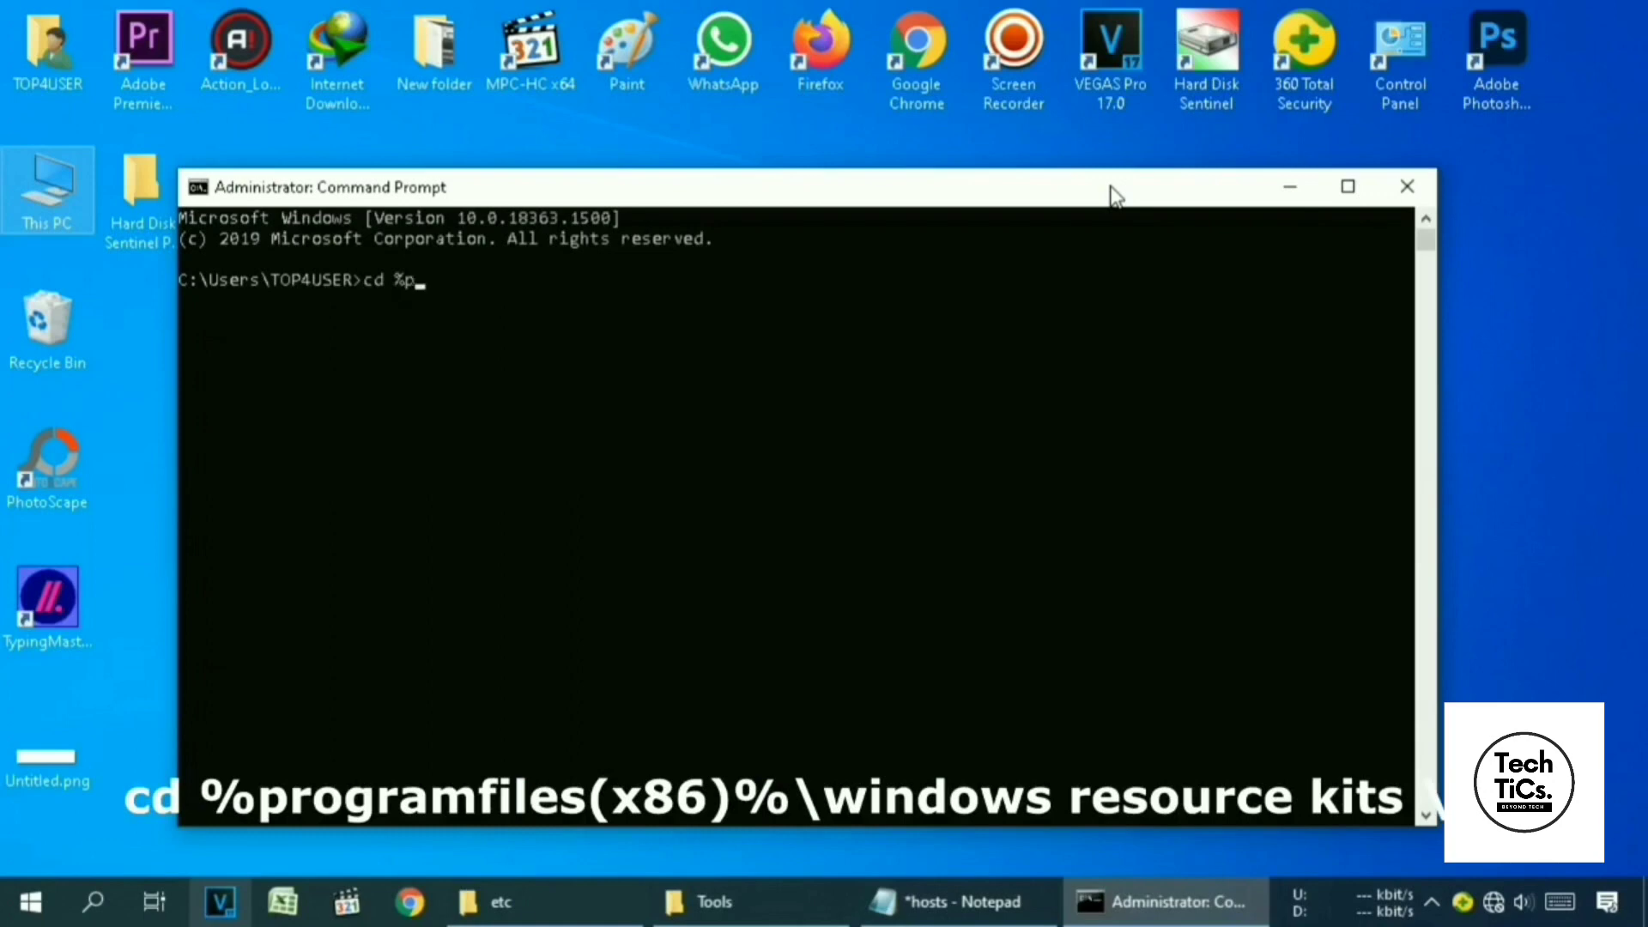
type("rogramfiles")
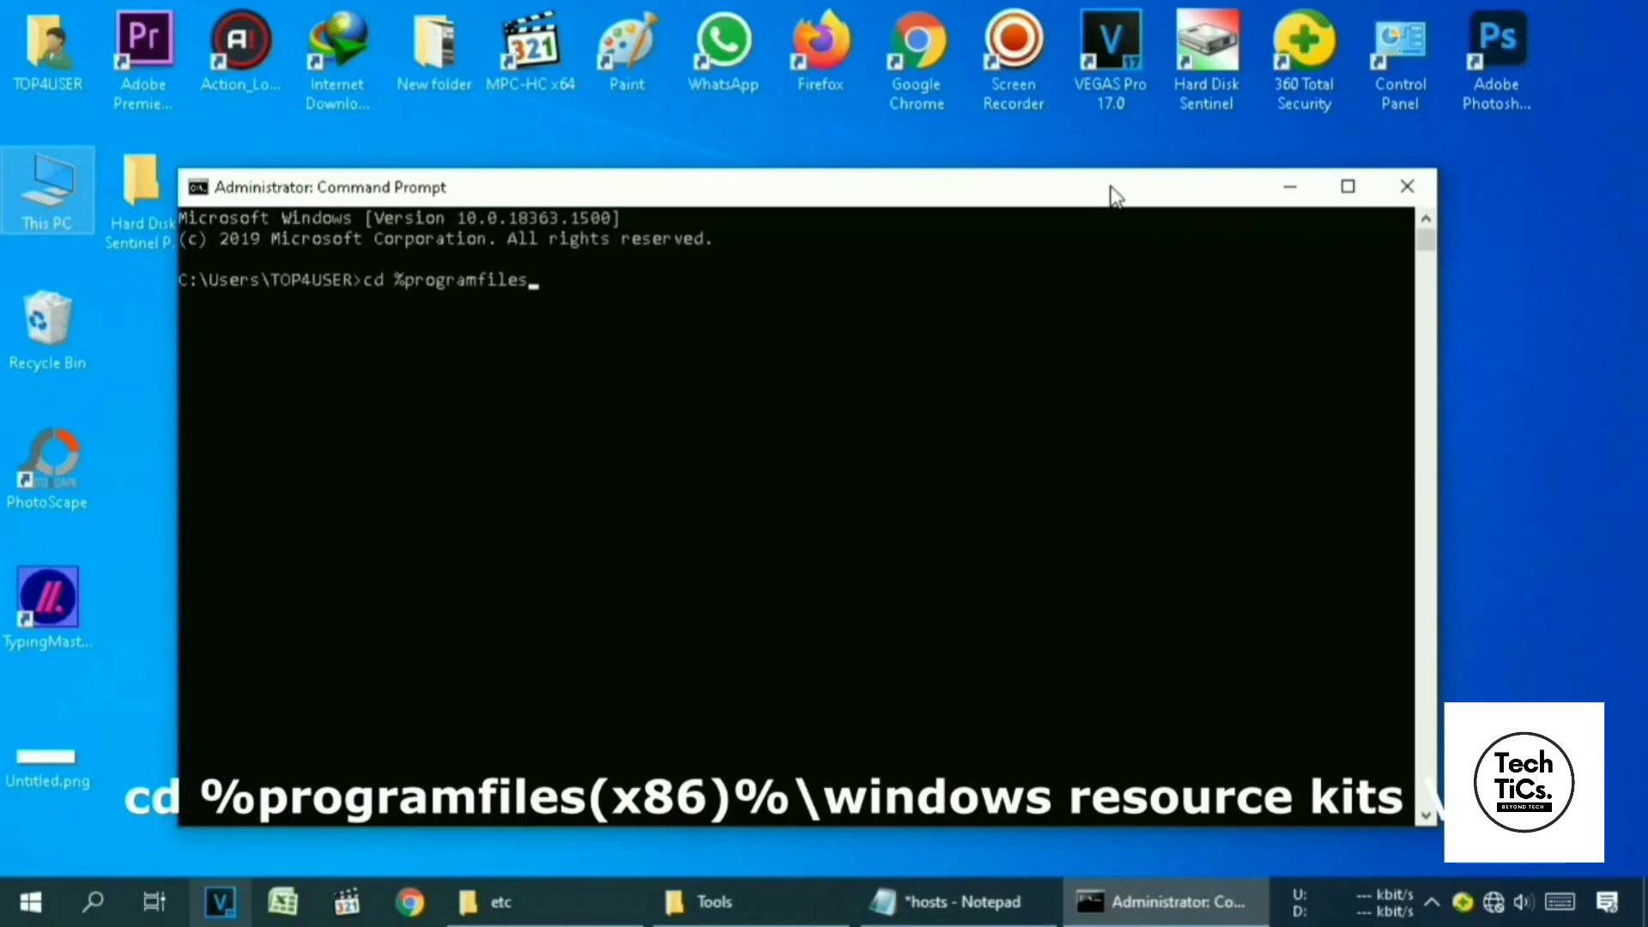
type("(x86)%\\win")
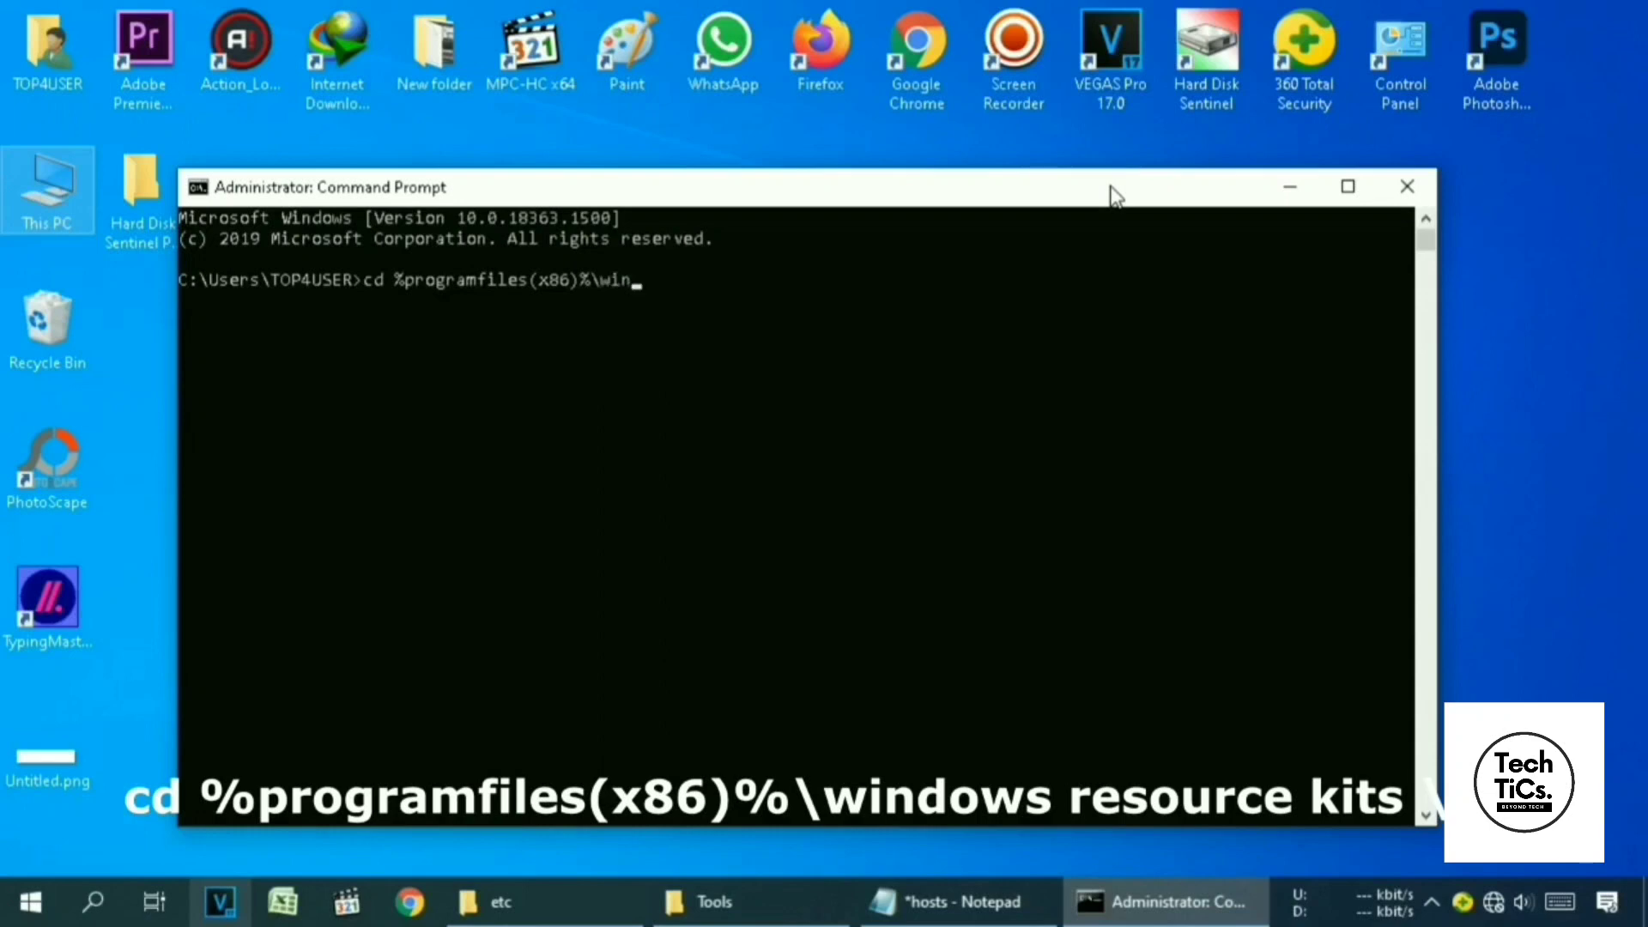
type("dows resourc")
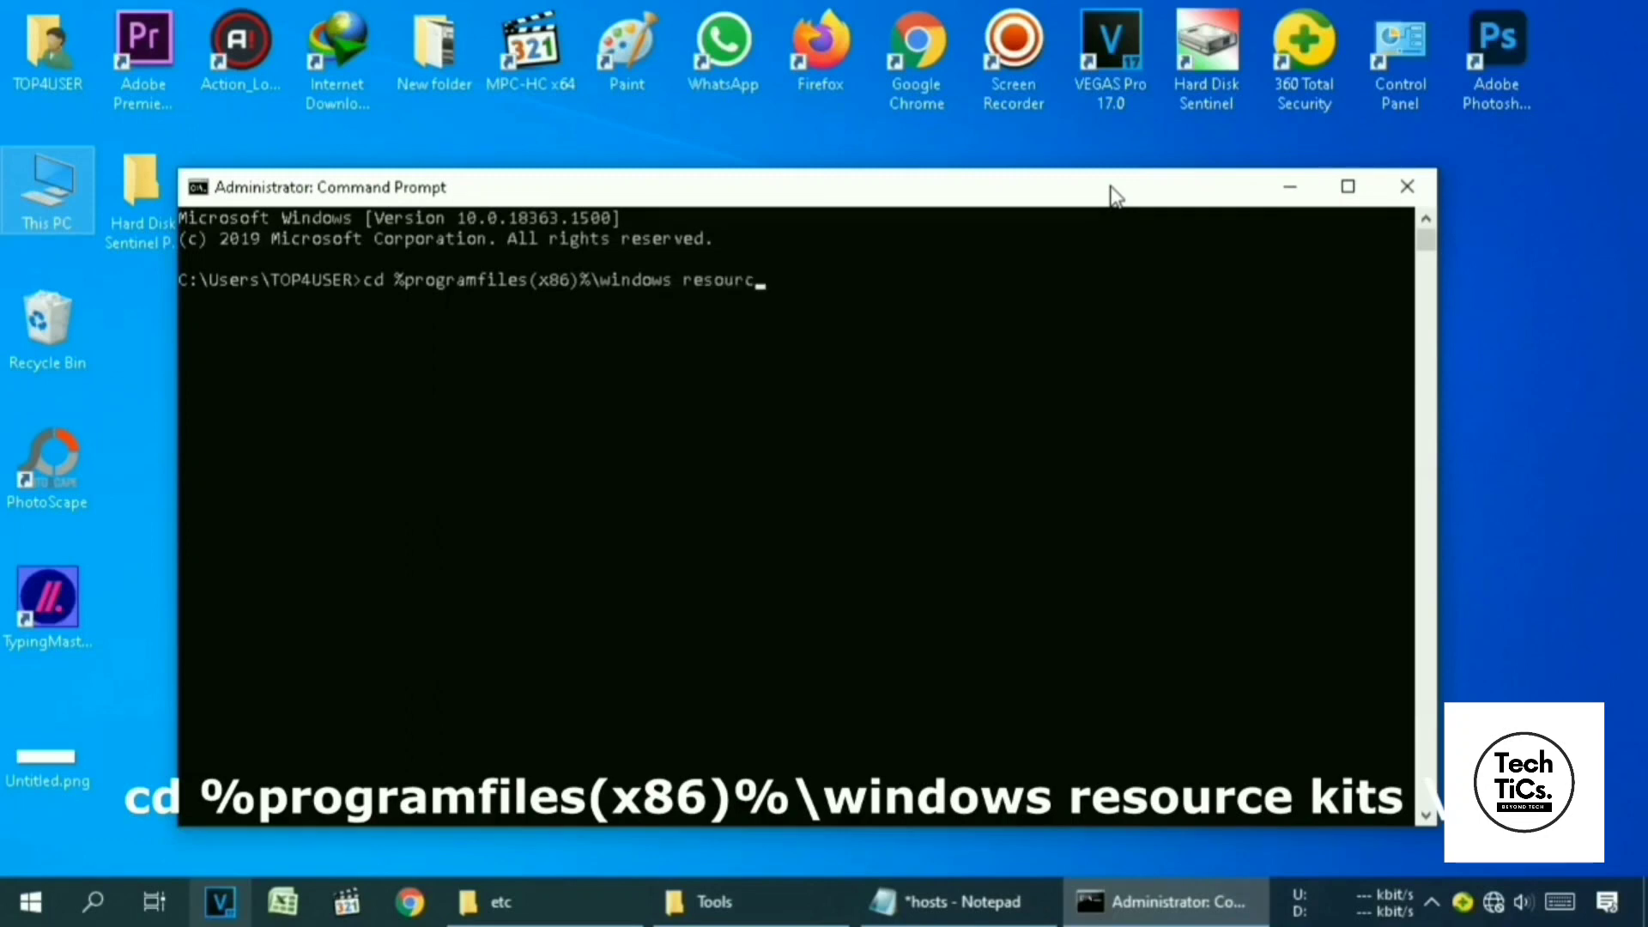
type("e kits\\tools")
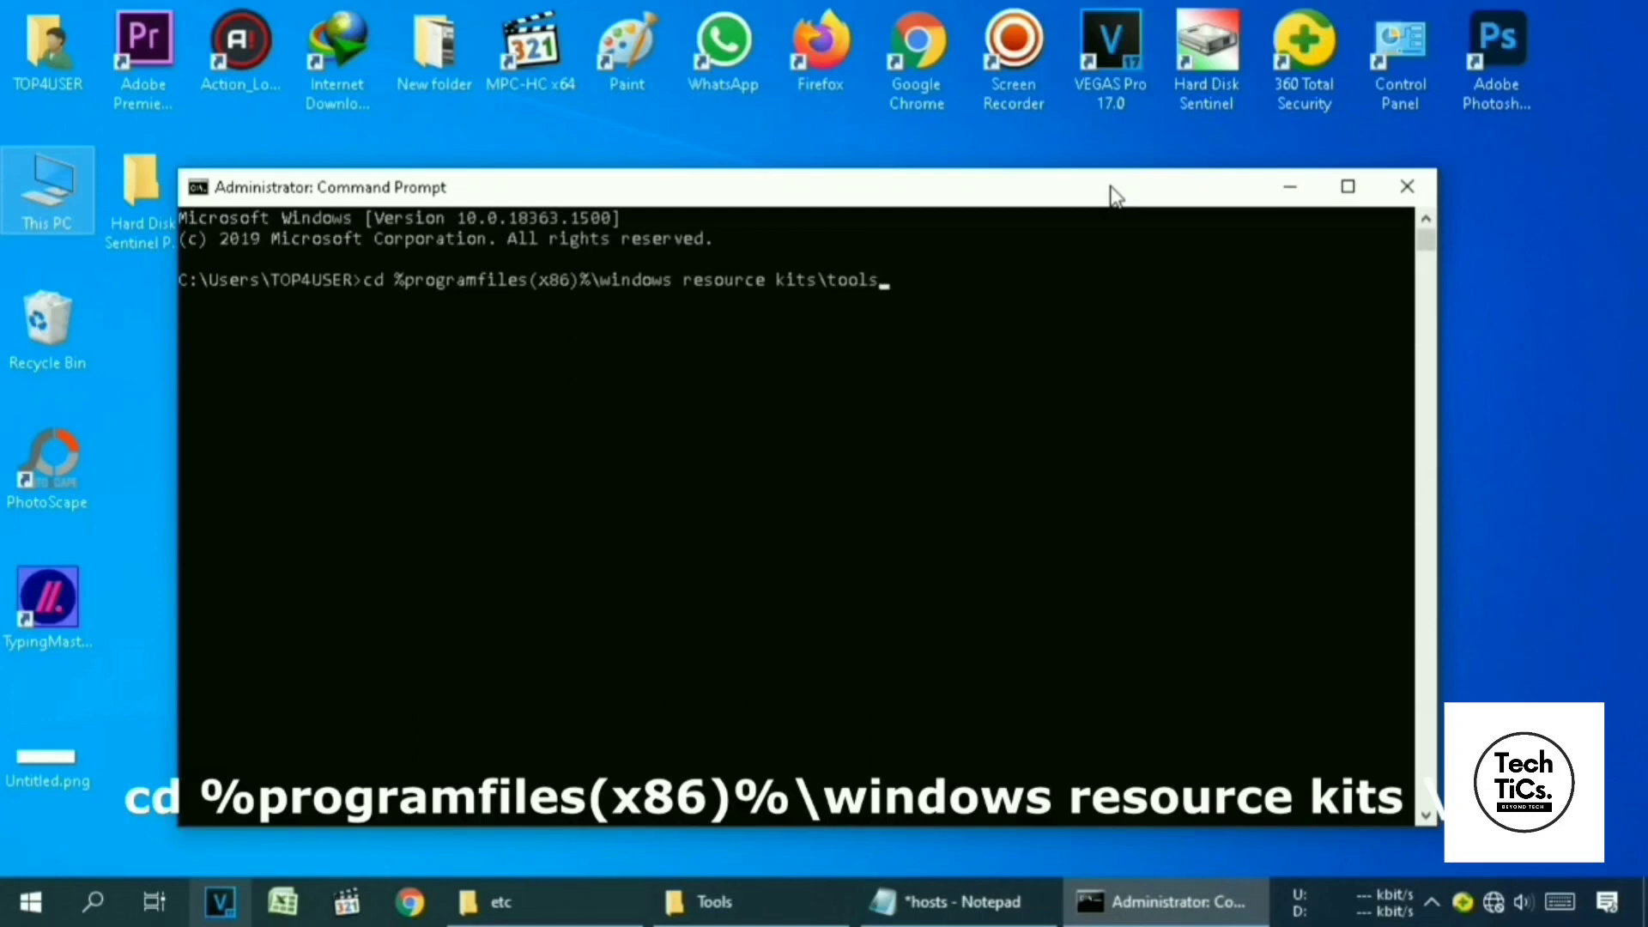
key("Return")
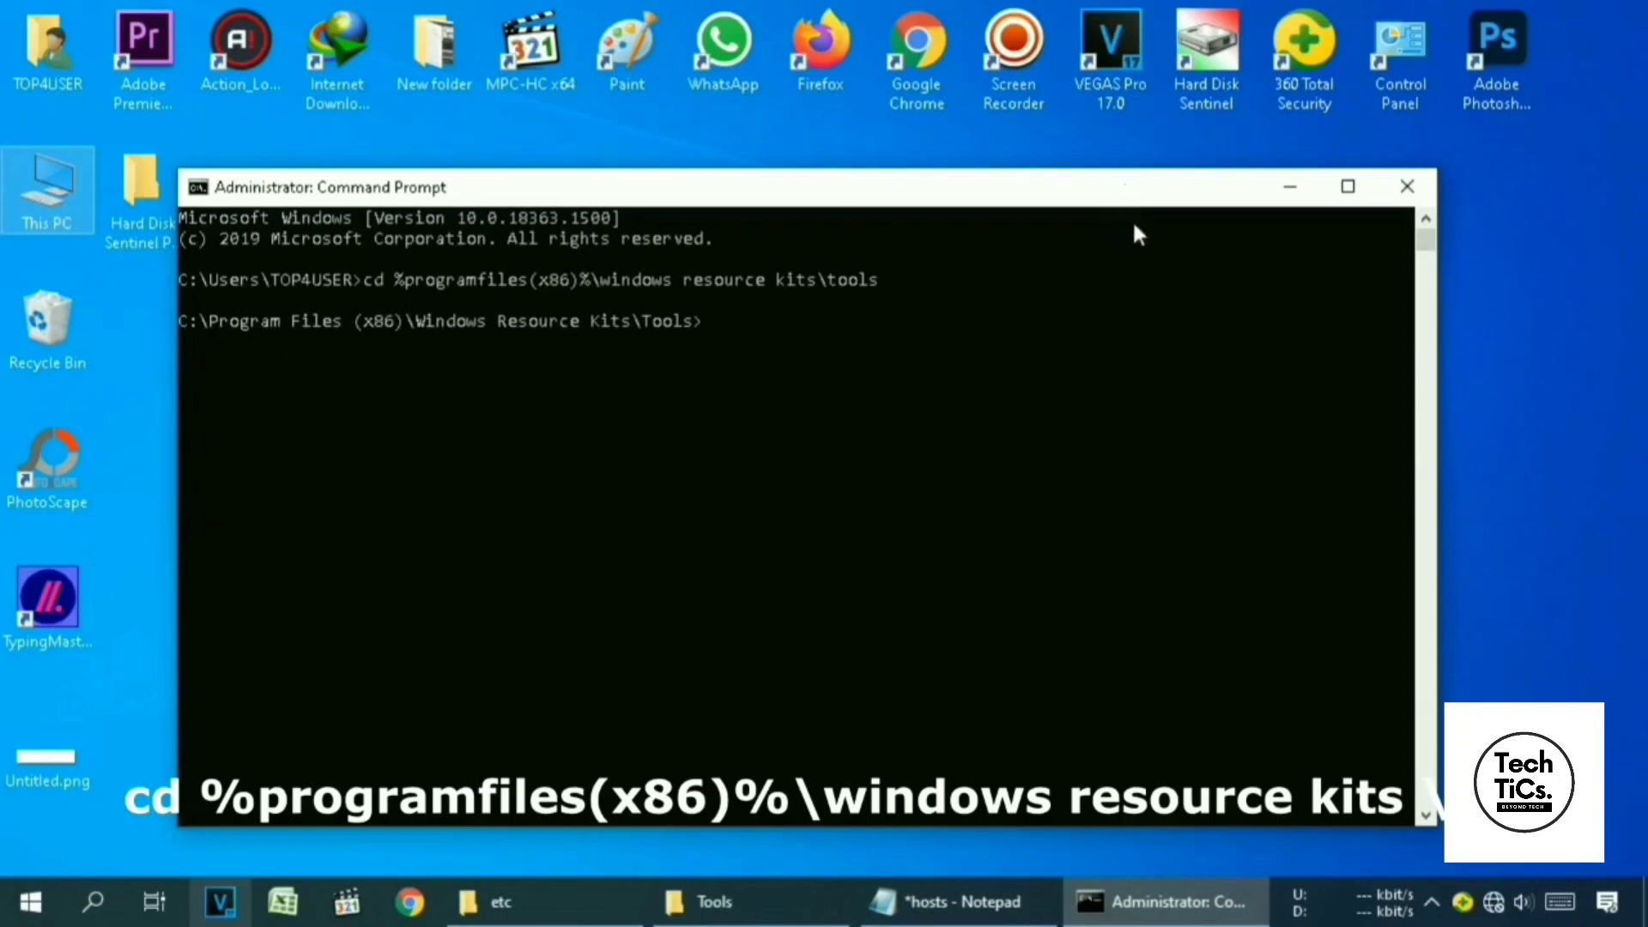
Copy the full file name RansomwareRemoval.bat, including its extension, from the Tools folder.
left_click(730, 910)
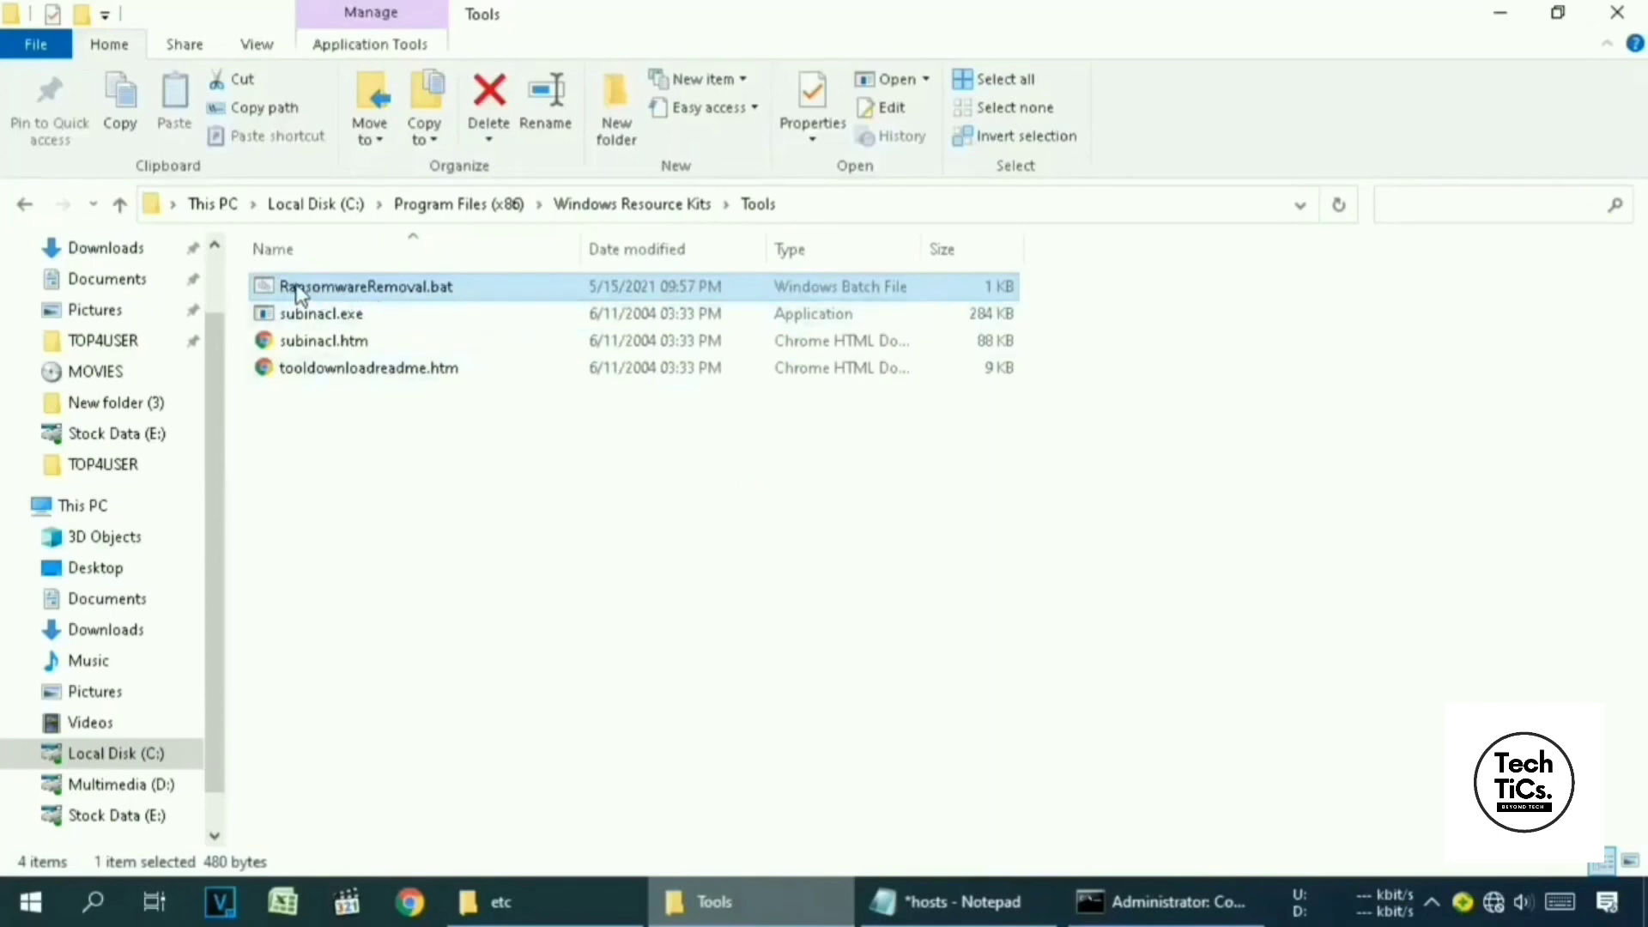
right_click(378, 287)
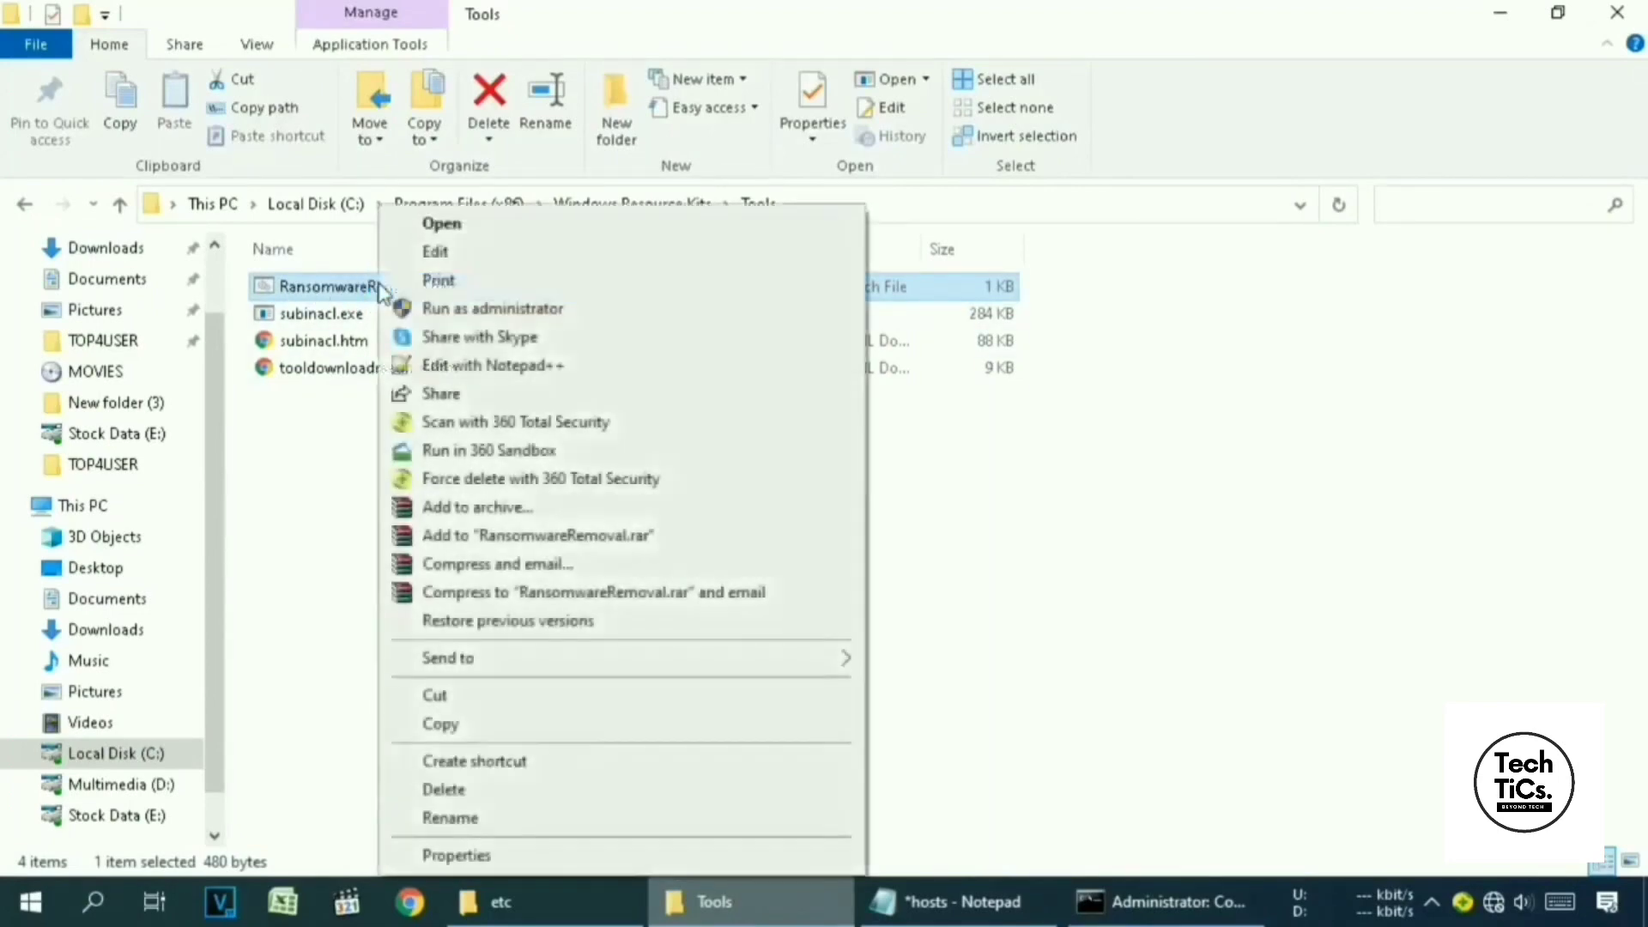
left_click(498, 820)
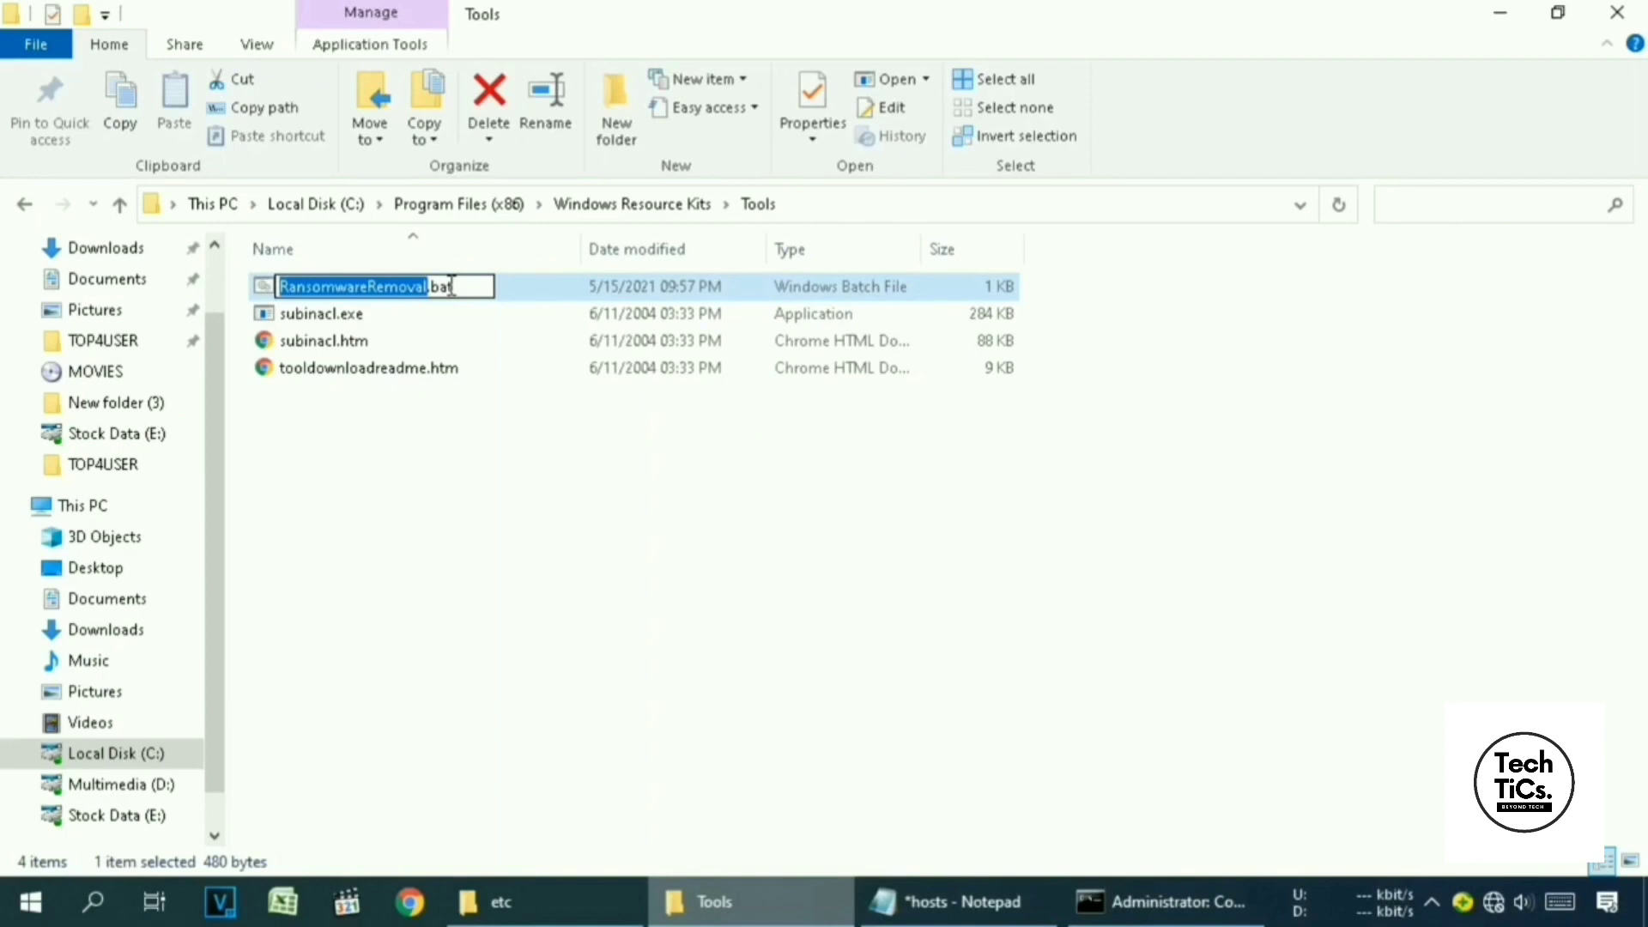
key("ctrl+a")
key("ctrl+c")
Run the copied RansomwareRemoval.bat file name in the administrator Command Prompt and maximize the window.
left_click(1147, 911)
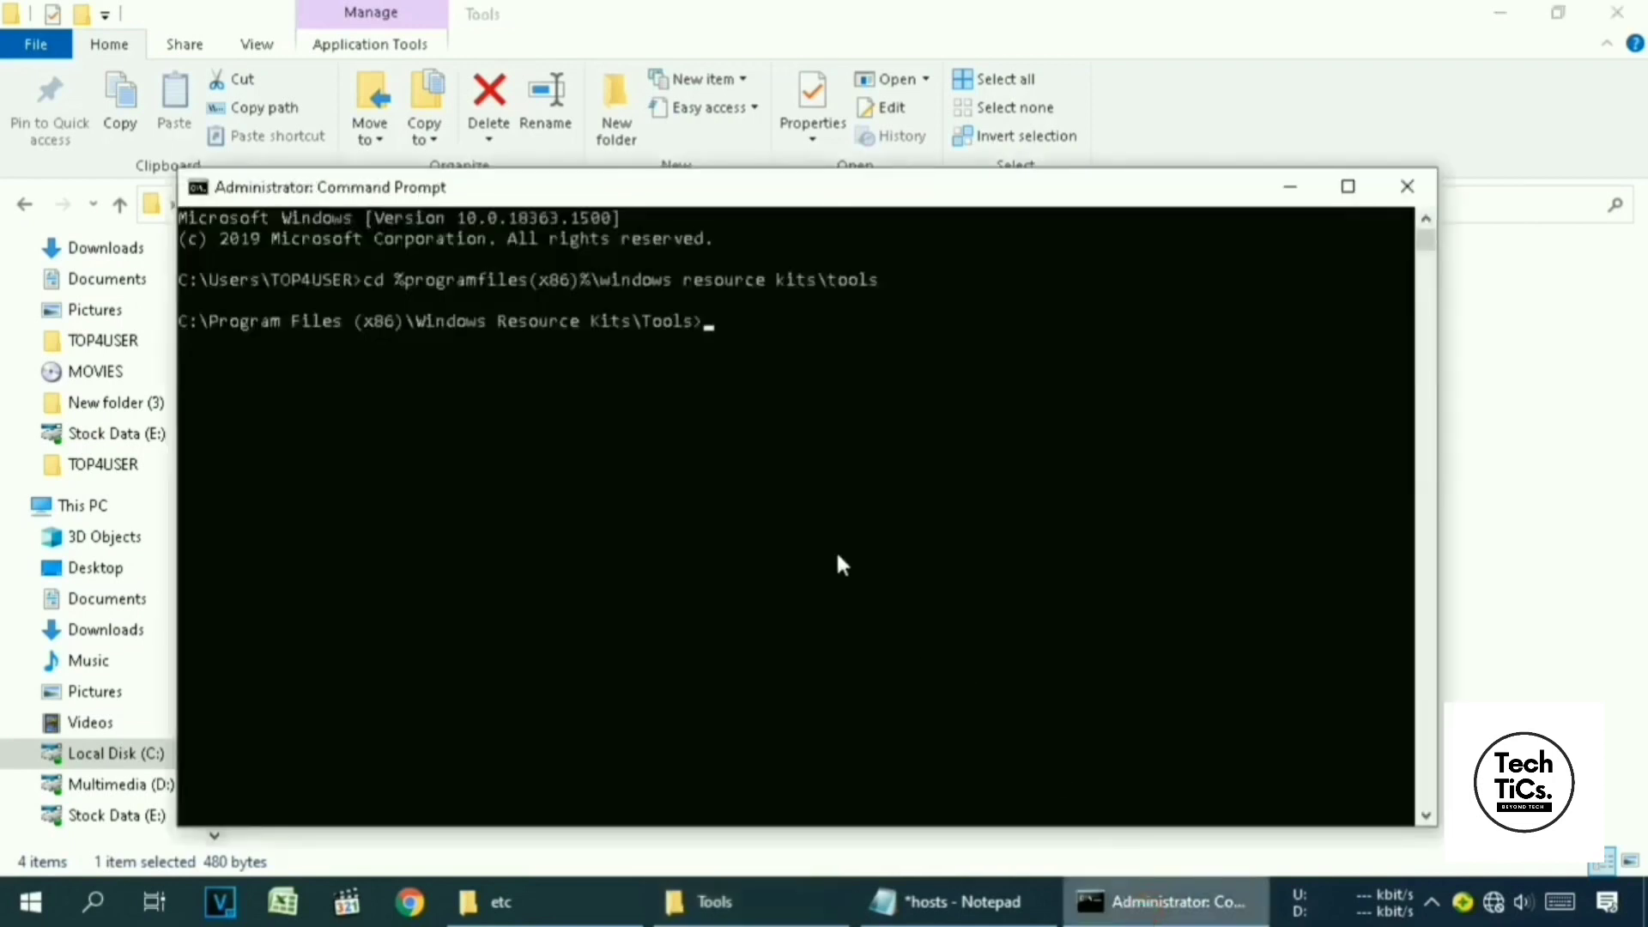
key("ctrl+v")
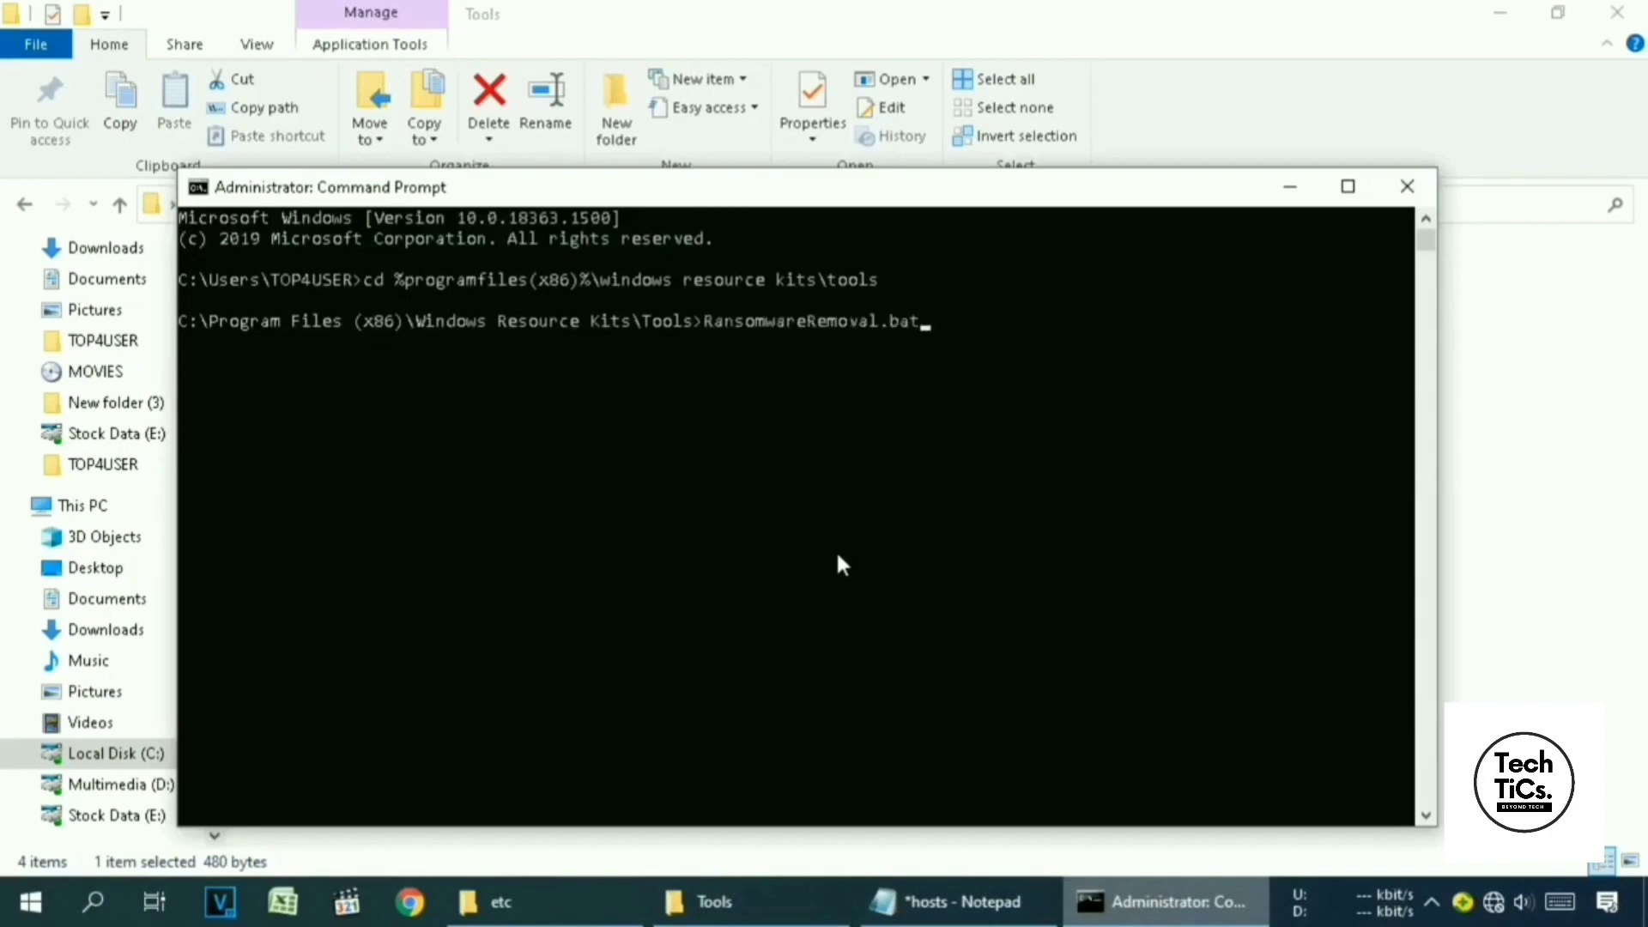
key("Return")
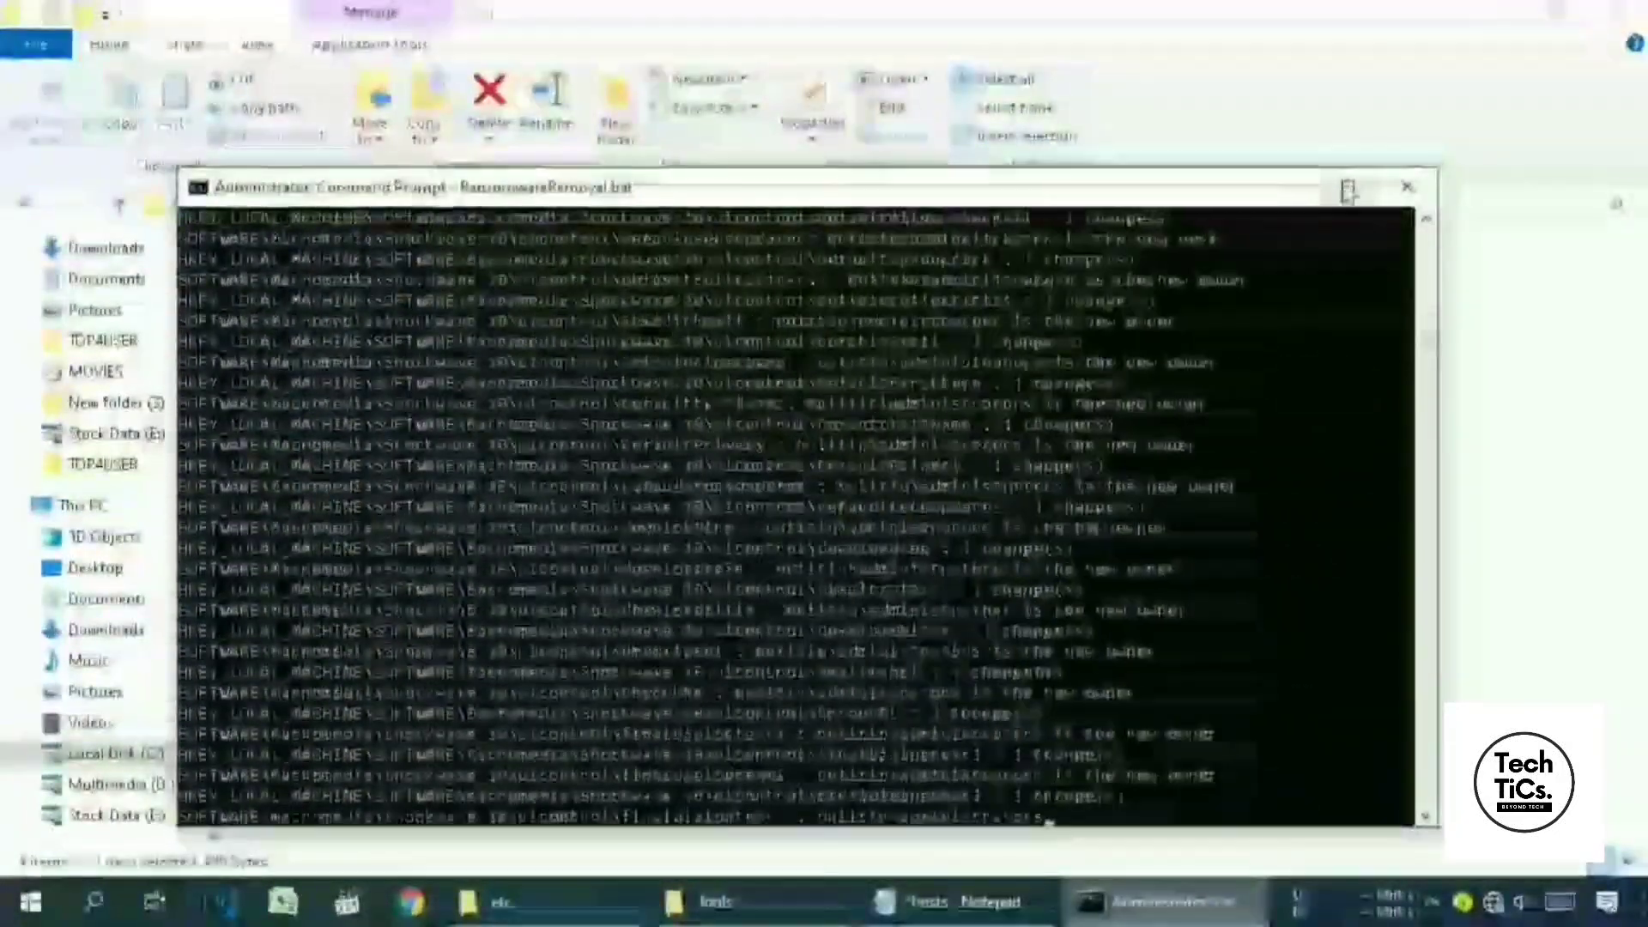
left_click(1347, 186)
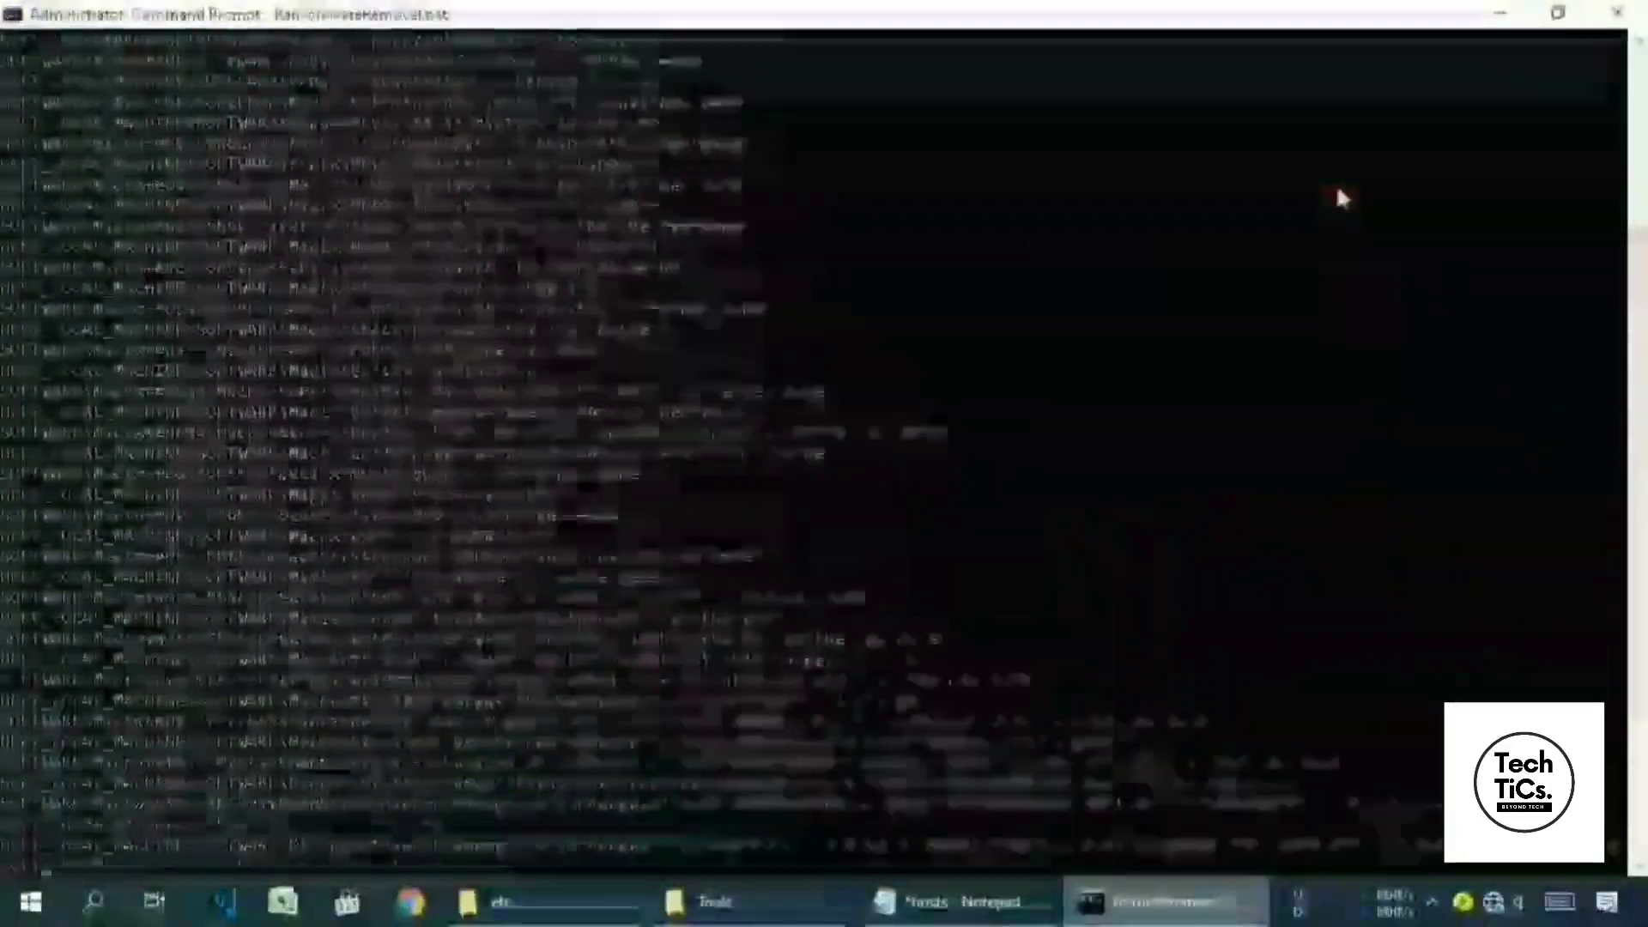